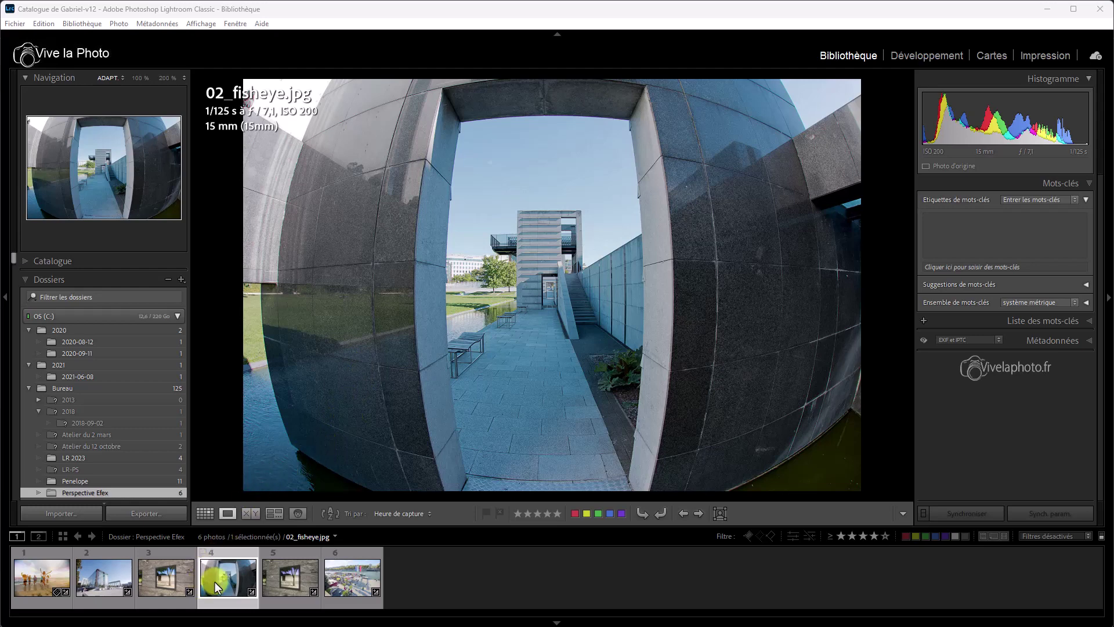
- Open a copy of 02_fisheye.jpg with Lightroom corrections in Perspective Efex, using TIFF, ProPhoto RVB and 16 bits
{"action": "right_click", "coordinate": [225, 581]}
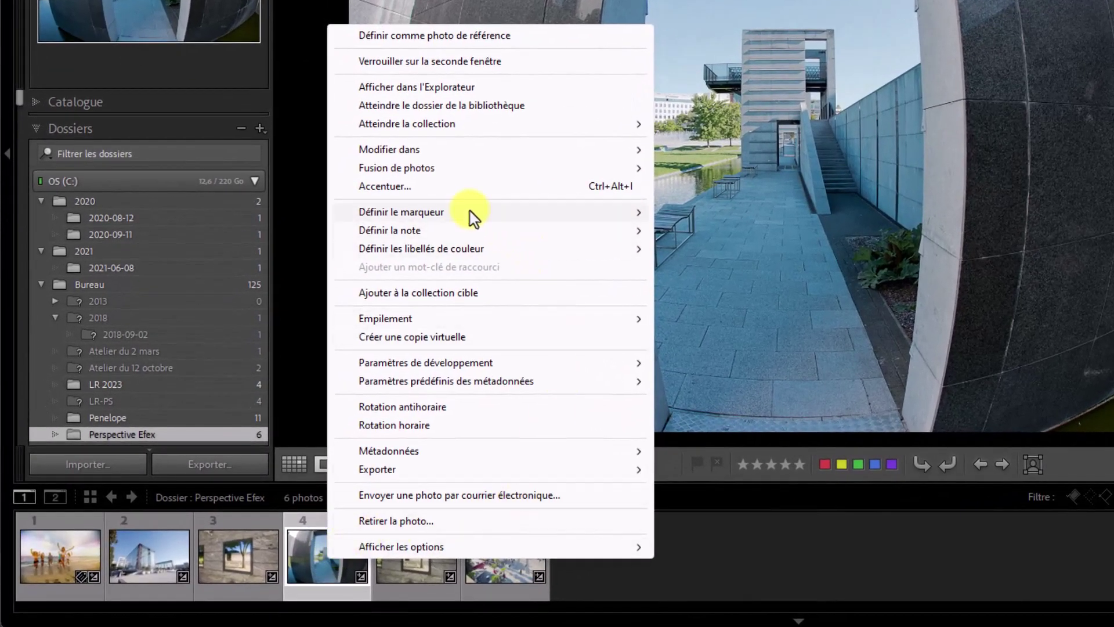
{"action": "mouse_move", "coordinate": [444, 158]}
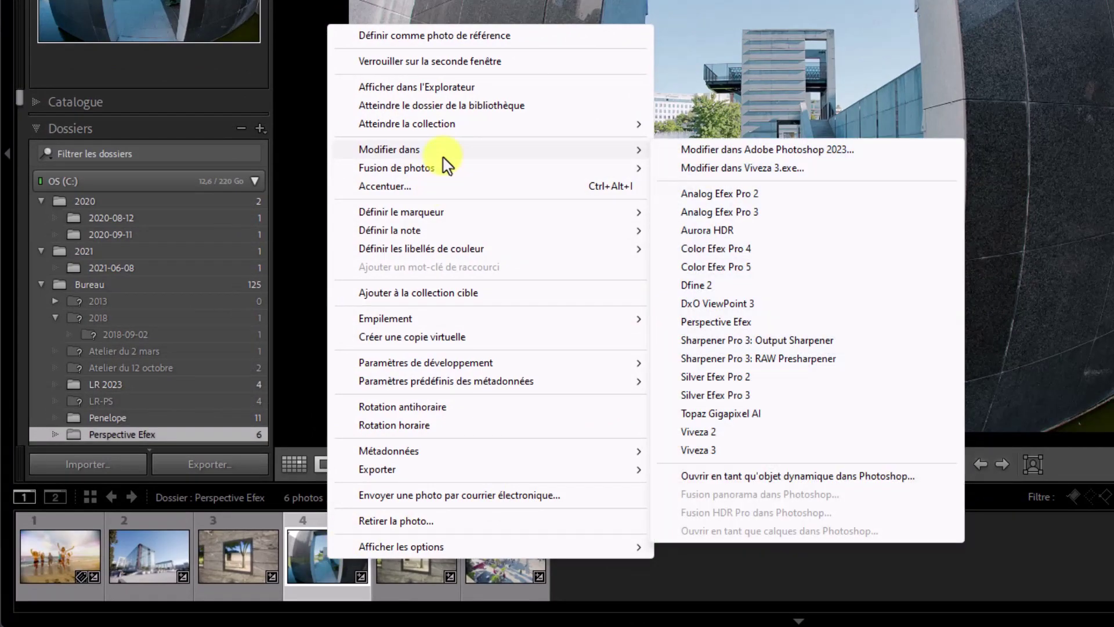
{"action": "left_click", "coordinate": [732, 323]}
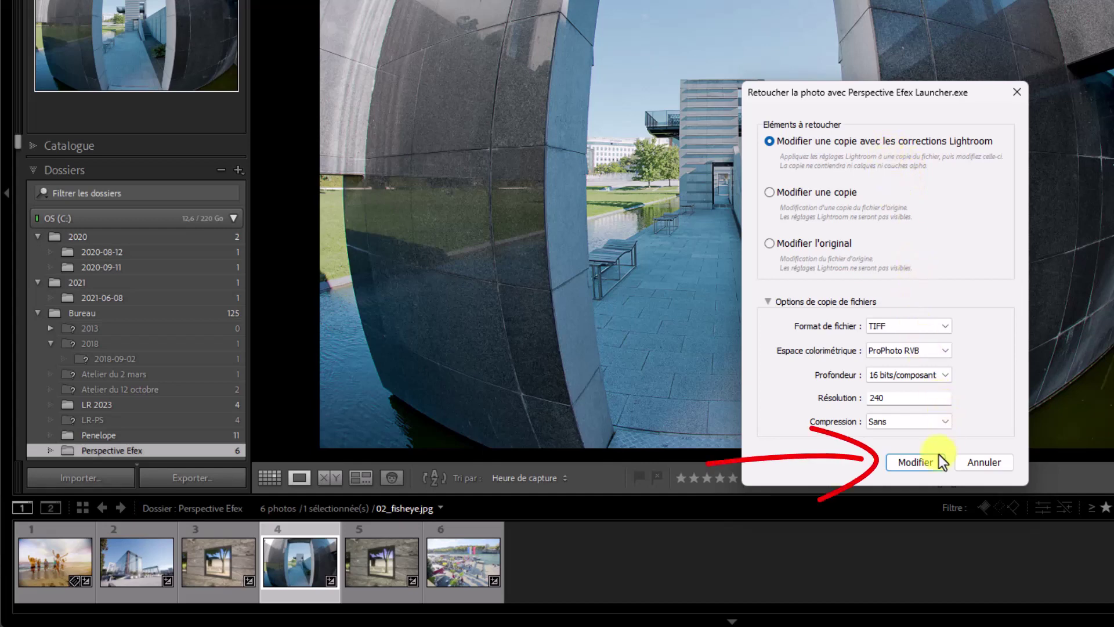
{"action": "left_click", "coordinate": [917, 462]}
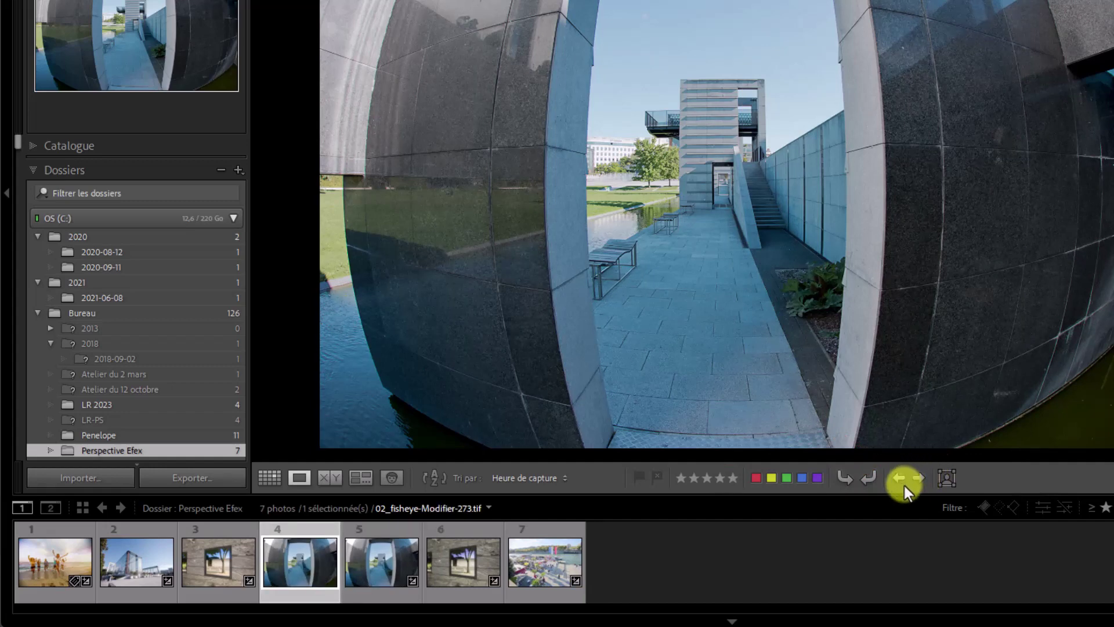
{"action": "key", "text": "f"}
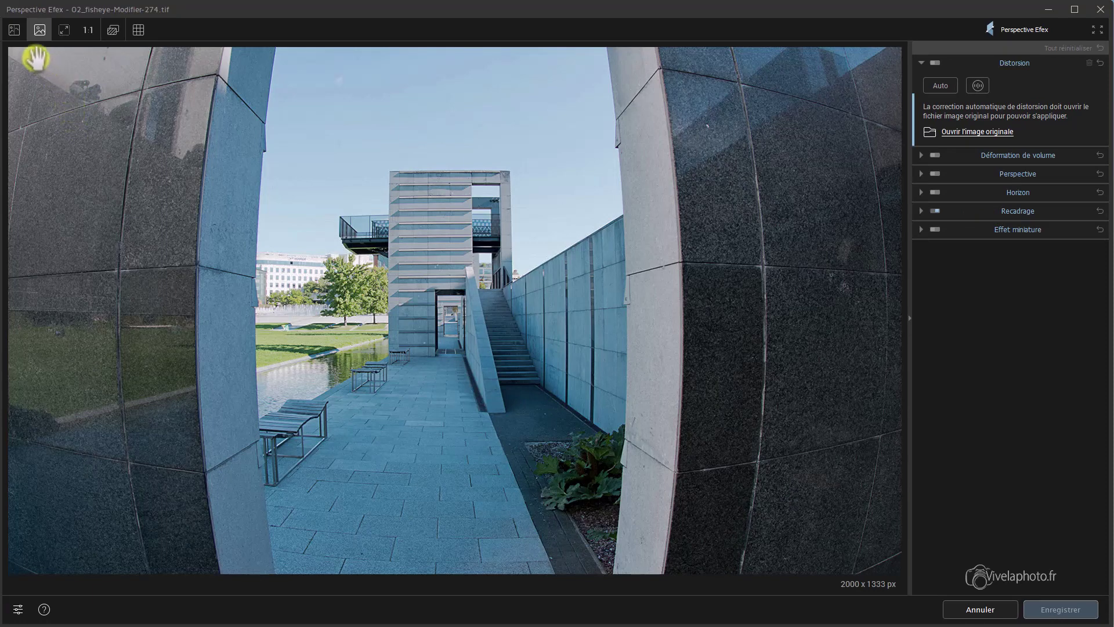
- Show before and after side by side and correct the distortion manually in Fisheye mode at an intensity of about 74
{"action": "left_click", "coordinate": [15, 29]}
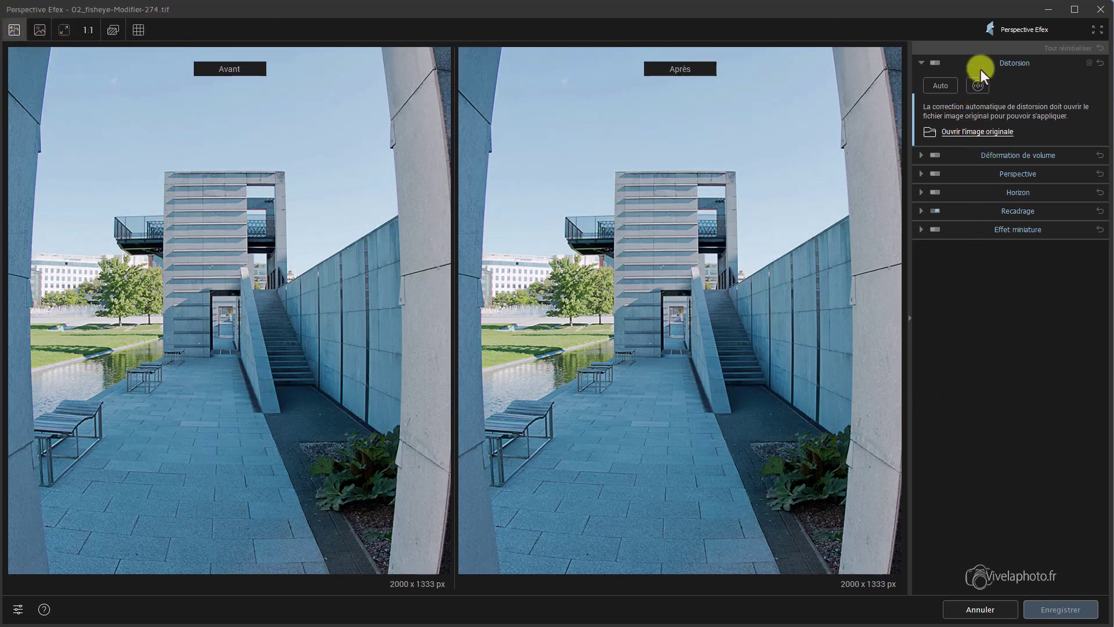
{"action": "left_click", "coordinate": [978, 85]}
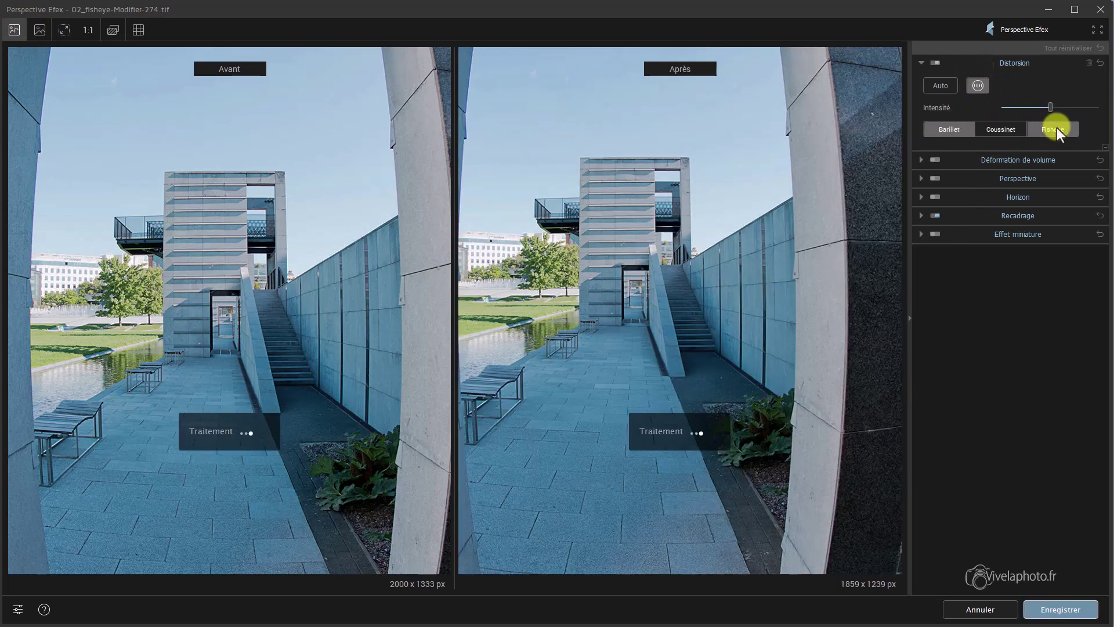
{"action": "left_click", "coordinate": [1056, 127]}
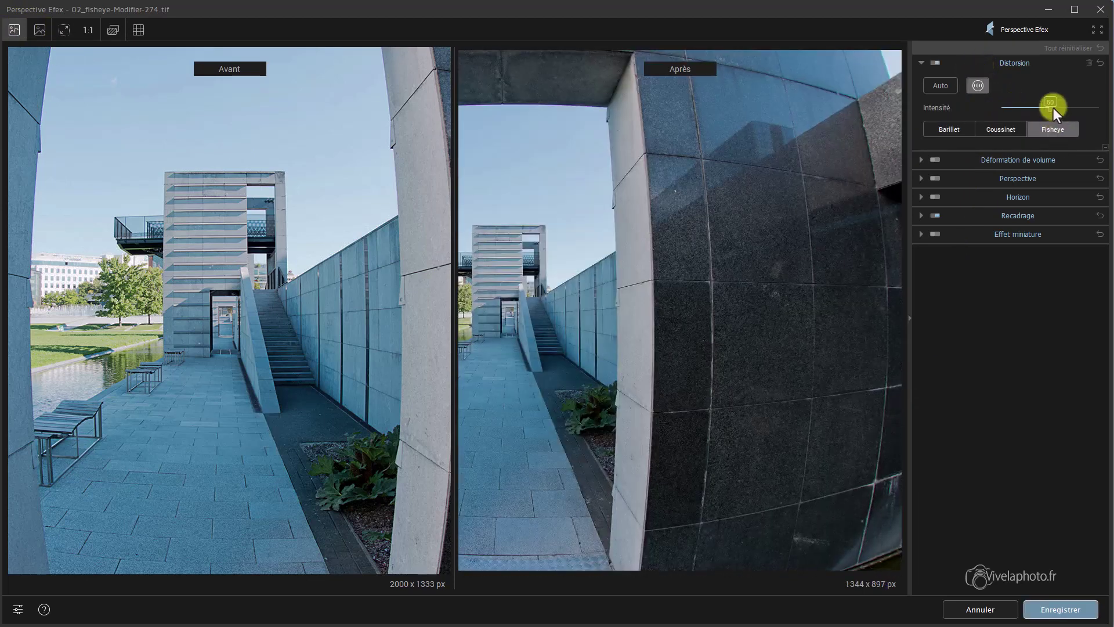
{"action": "left_click_drag", "start_coordinate": [1053, 106], "coordinate": [1074, 110]}
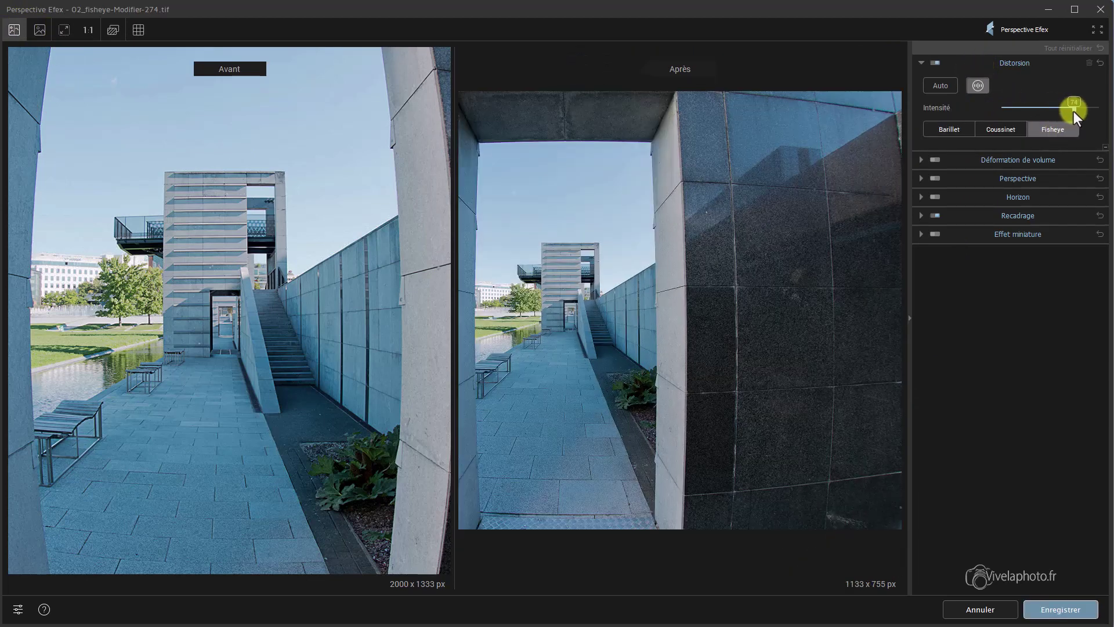
- Examine the corrected photo side by side and in single-image view, repeatedly comparing it with the original
{"action": "left_click", "coordinate": [14, 30]}
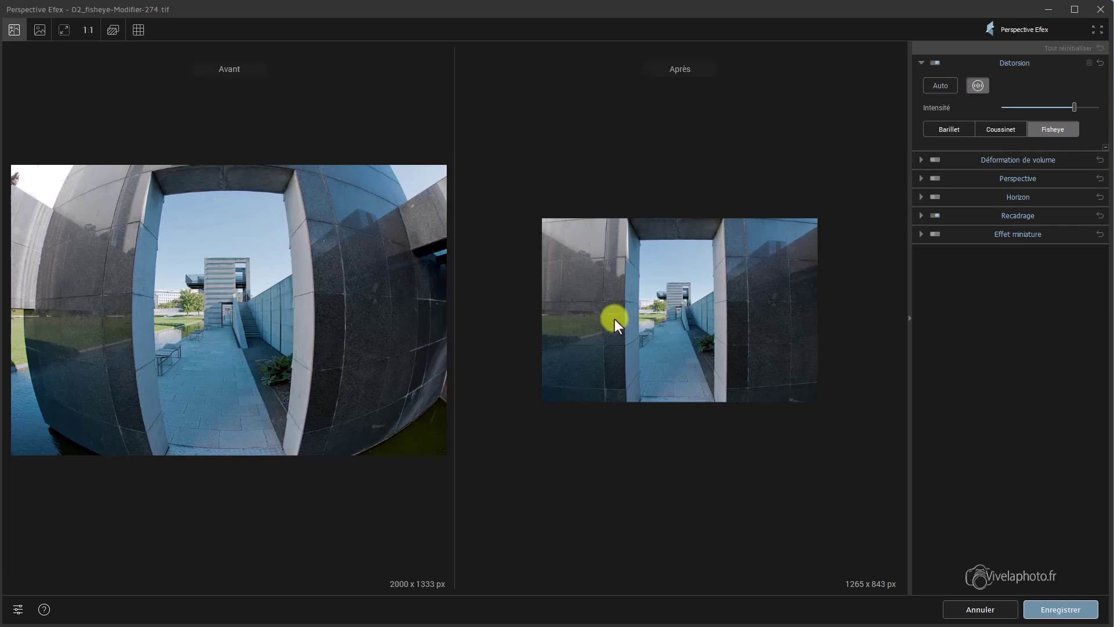
{"action": "left_click", "coordinate": [39, 30]}
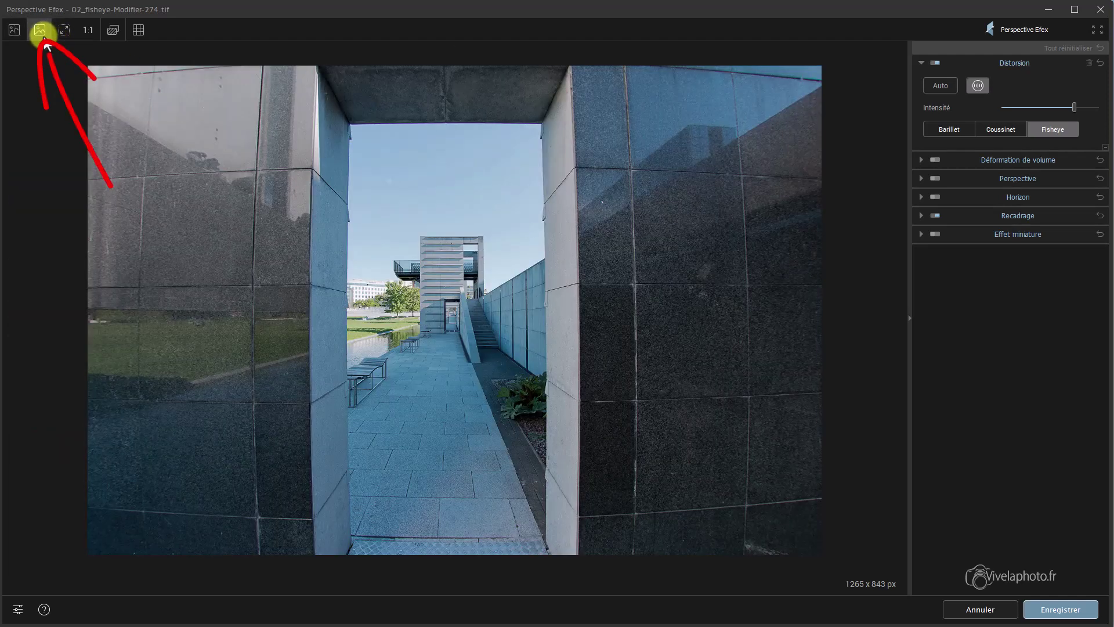
{"action": "left_click", "coordinate": [331, 183]}
{"action": "key", "text": "ctrl+d"}
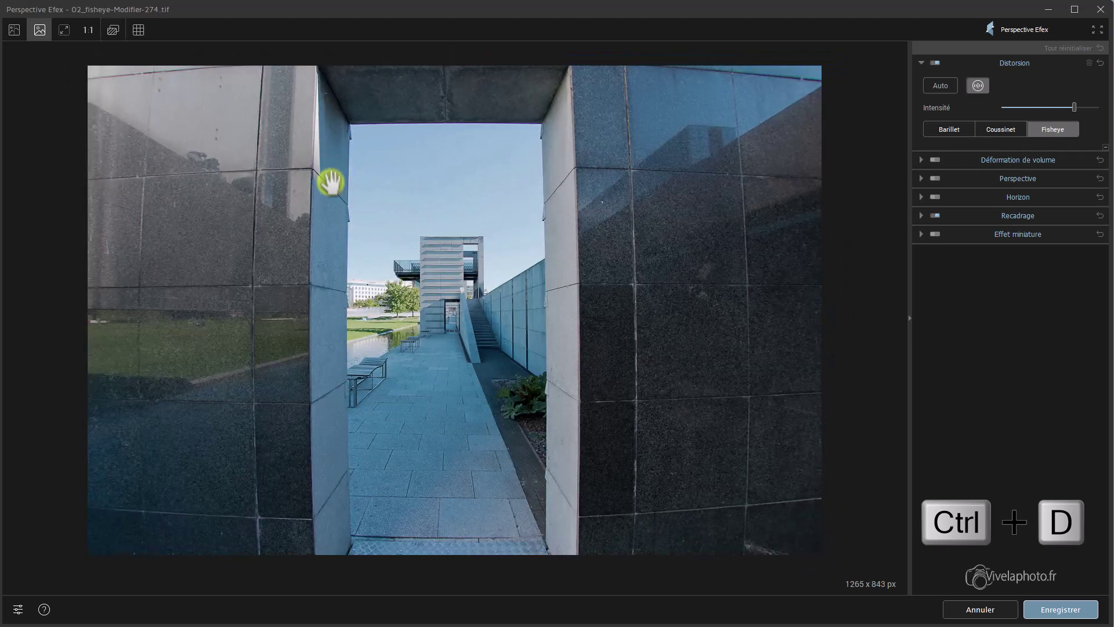
{"action": "key", "text": "ctrl+d"}
{"action": "key", "text": "ctrl+d"}
{"action": "key", "text": "ctrl+d"}
{"action": "key", "text": "ctrl+d"}
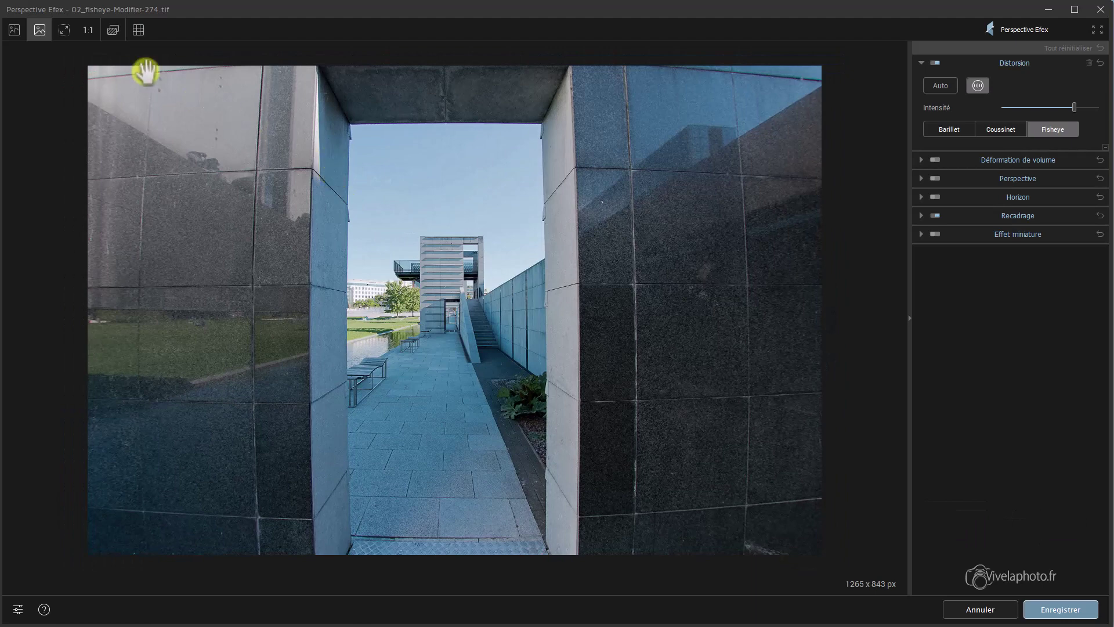
- Check the fit-to-screen and 1:1 zoom levels and compare the corrected image with the original again
{"action": "left_click", "coordinate": [64, 30]}
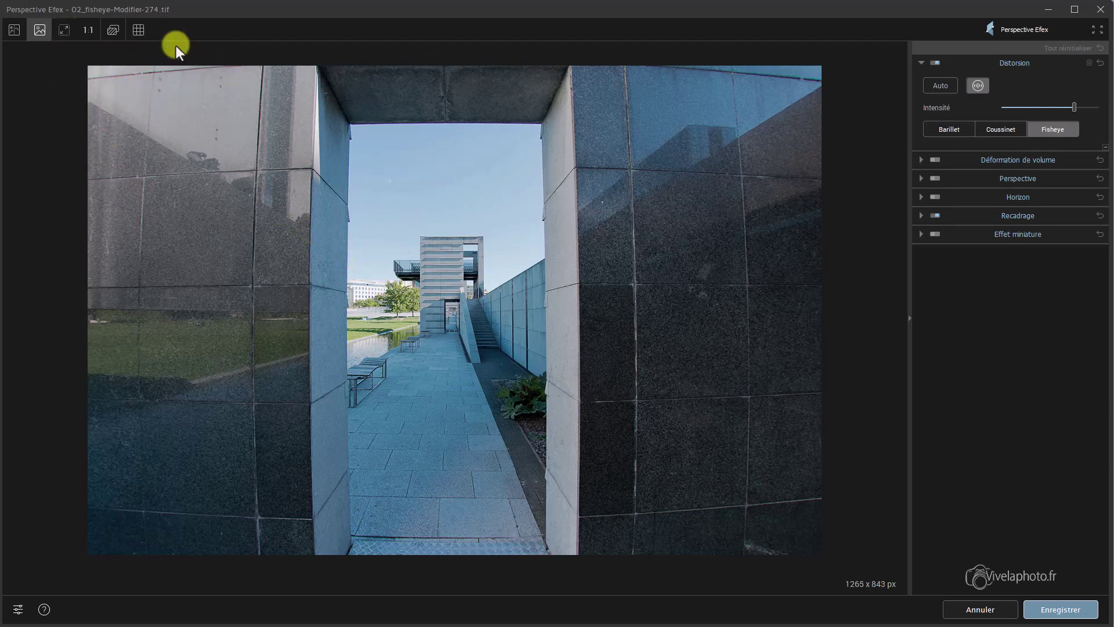
{"action": "left_click", "coordinate": [90, 31]}
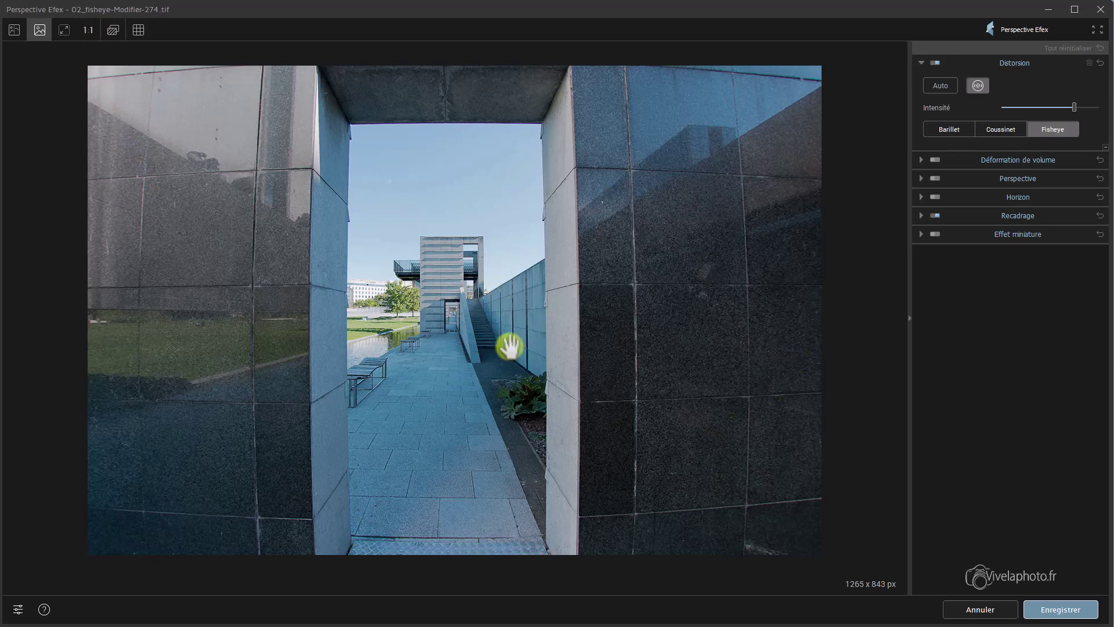
{"action": "left_click", "coordinate": [114, 32]}
{"action": "left_click", "coordinate": [114, 32]}
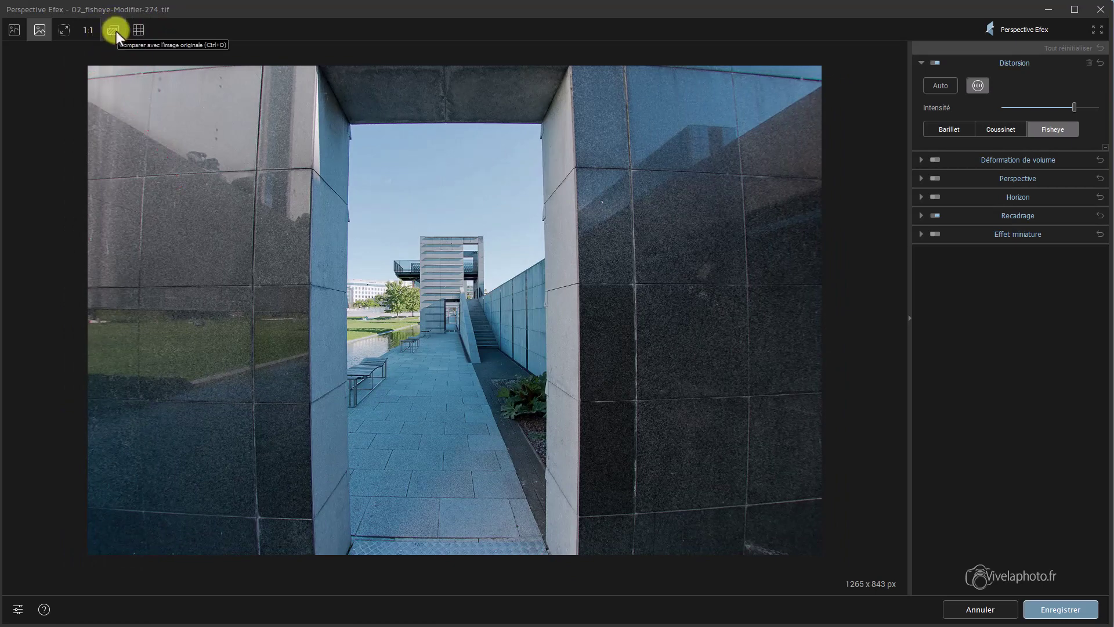
{"action": "left_click", "coordinate": [113, 30]}
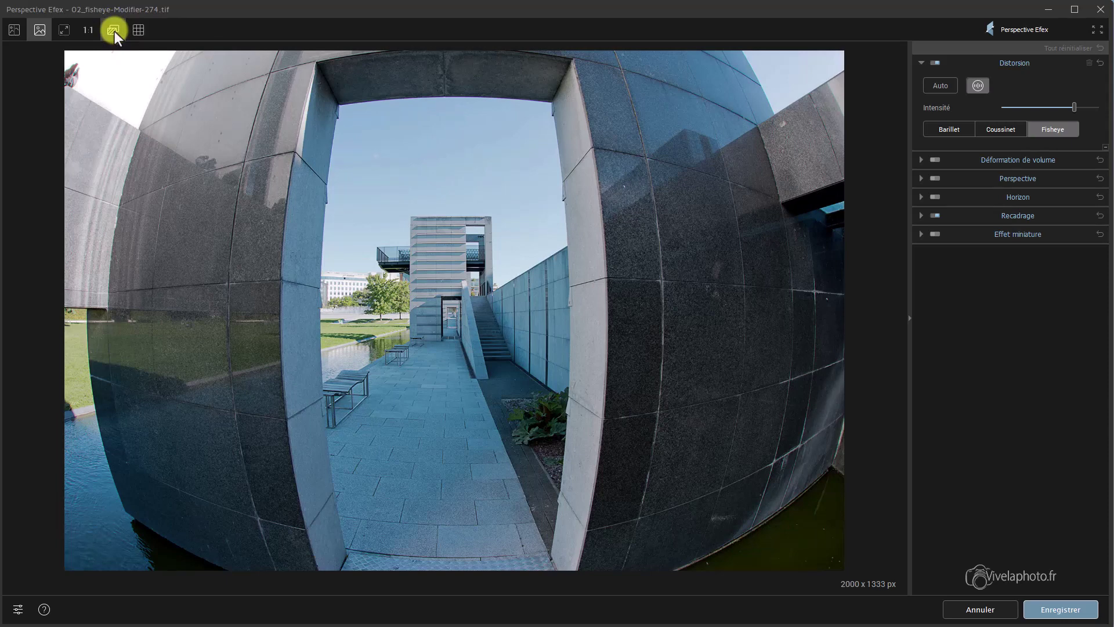
{"action": "left_click", "coordinate": [114, 30]}
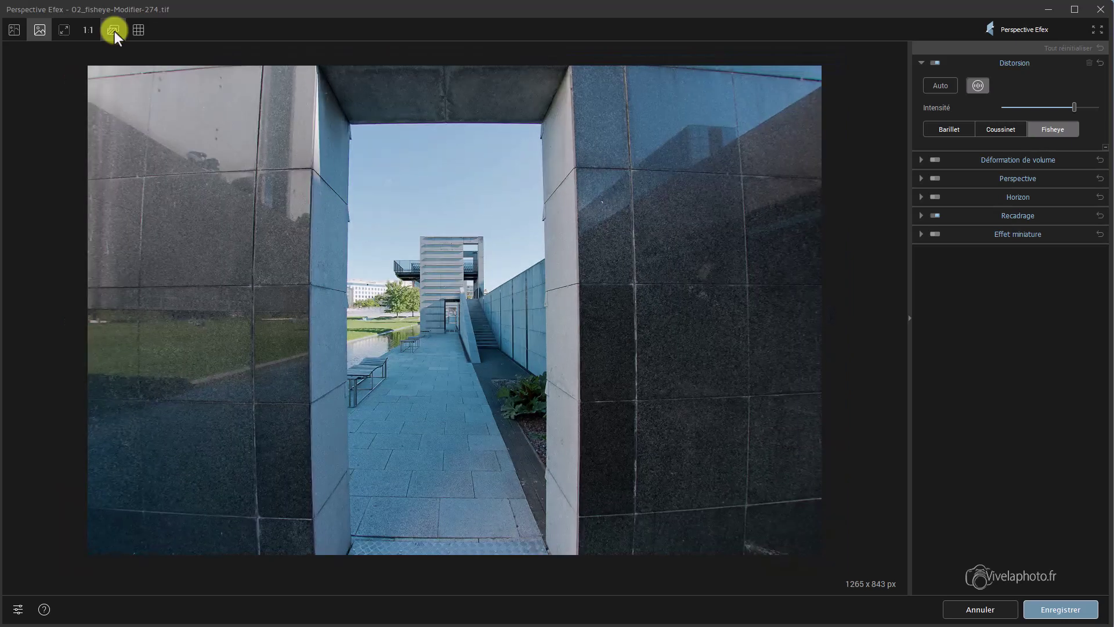
- Display the grid over the photo and try an overlay grid size of 52 in the preferences, discarding the change
{"action": "left_click", "coordinate": [139, 28]}
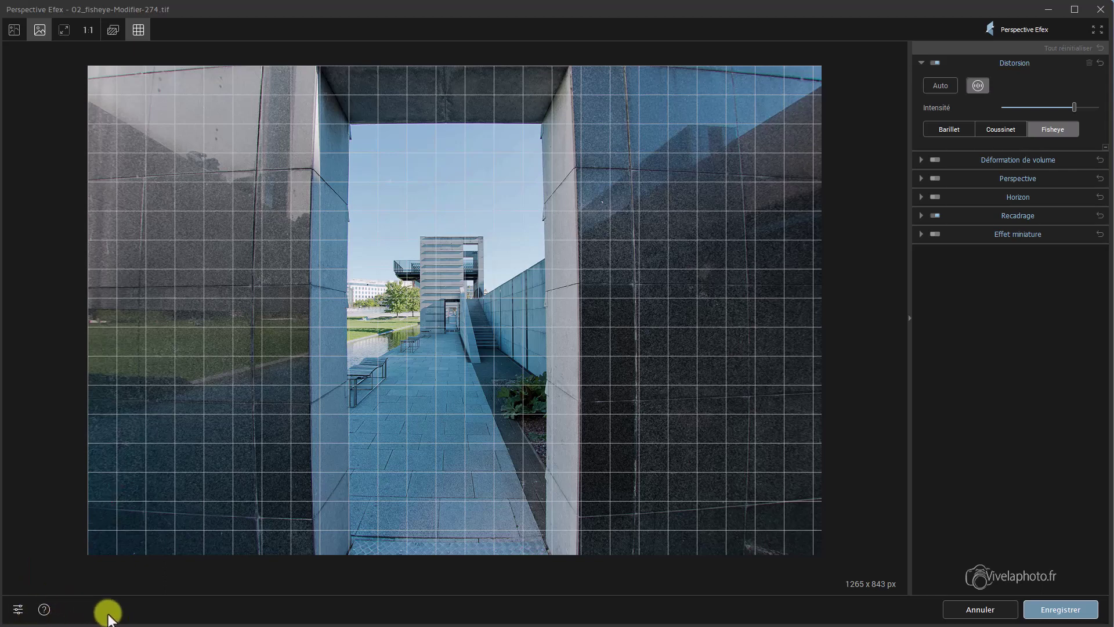
{"action": "left_click", "coordinate": [18, 610]}
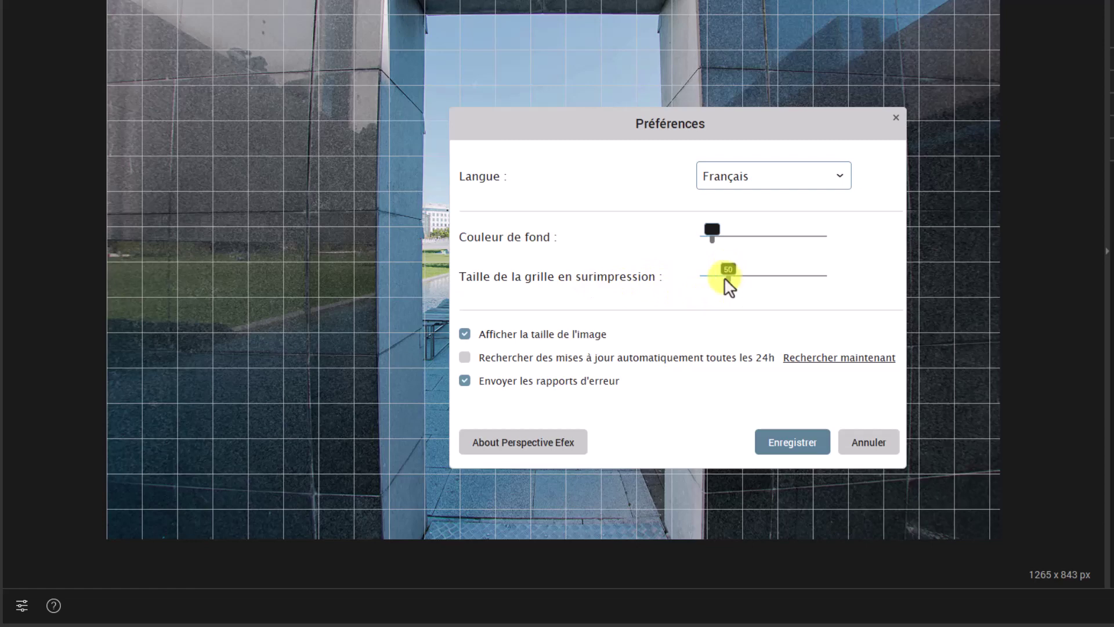
{"action": "mouse_move", "coordinate": [728, 278]}
{"action": "left_mouse_down"}
{"action": "mouse_move", "coordinate": [741, 278]}
{"action": "mouse_move", "coordinate": [730, 277]}
{"action": "left_mouse_up"}
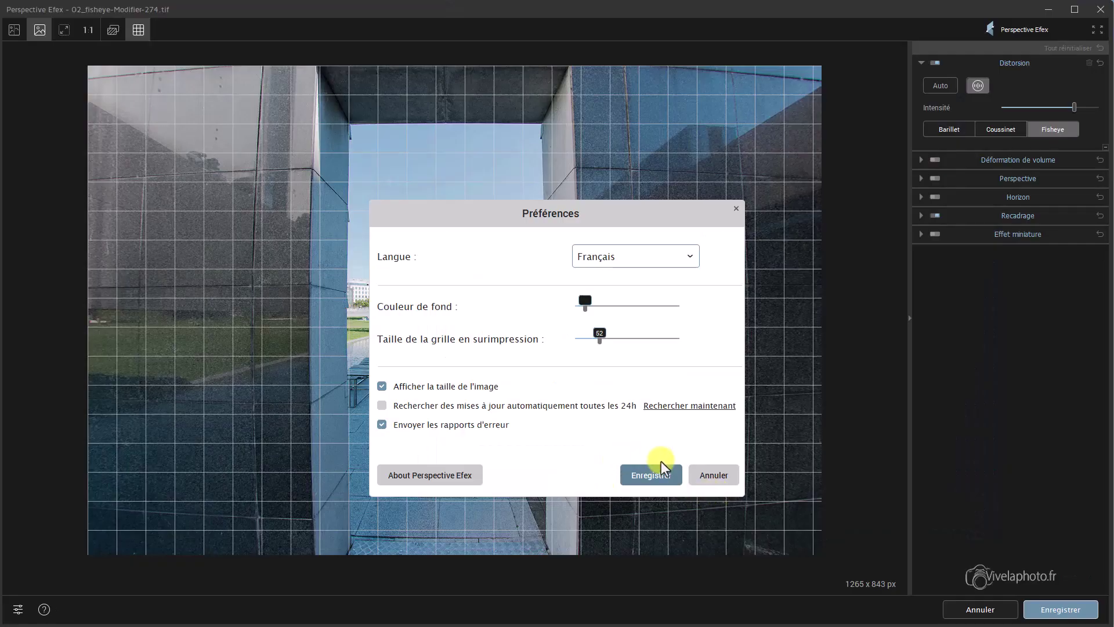
{"action": "left_click", "coordinate": [709, 476]}
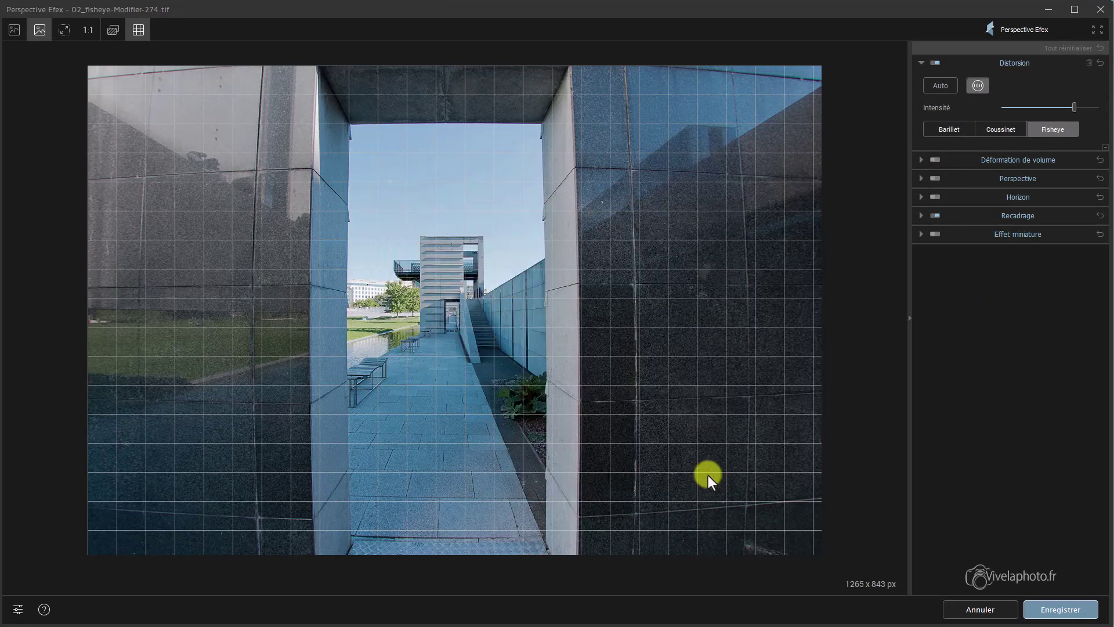
- Open the online Nik Collection 5 user guide and consult the Perspective Efex section "Barre d'outils inférieure"
{"action": "left_click", "coordinate": [45, 610]}
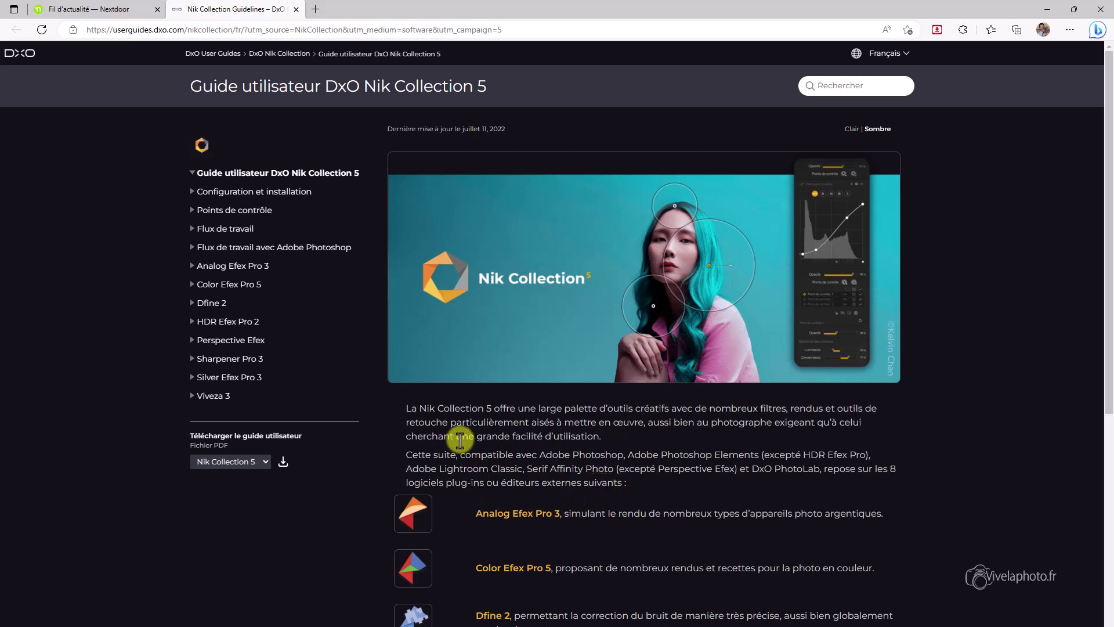
{"action": "left_click", "coordinate": [231, 343]}
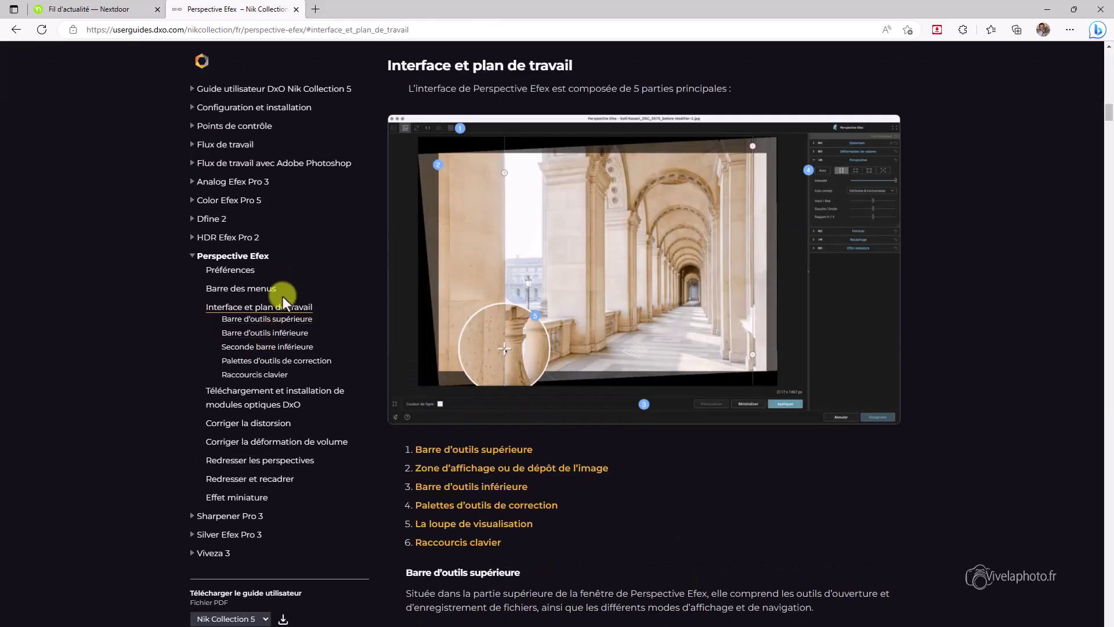
{"action": "left_click", "coordinate": [265, 335]}
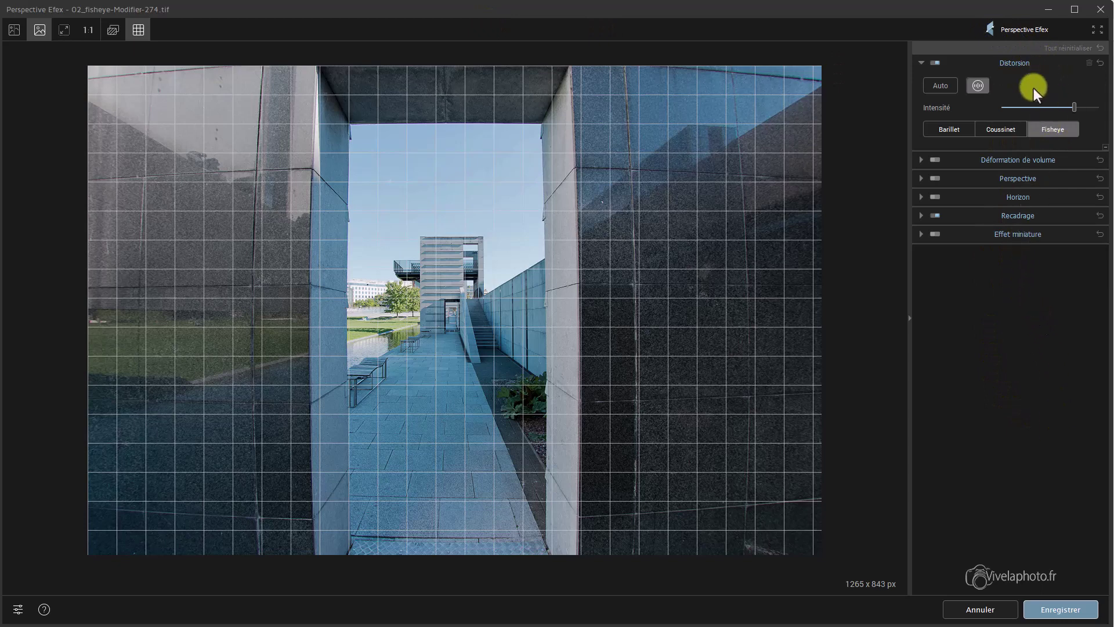
- Request the original image for automatic distortion correction, read the "Pourquoi ?" explanation and cancel the request
{"action": "left_click", "coordinate": [1098, 29]}
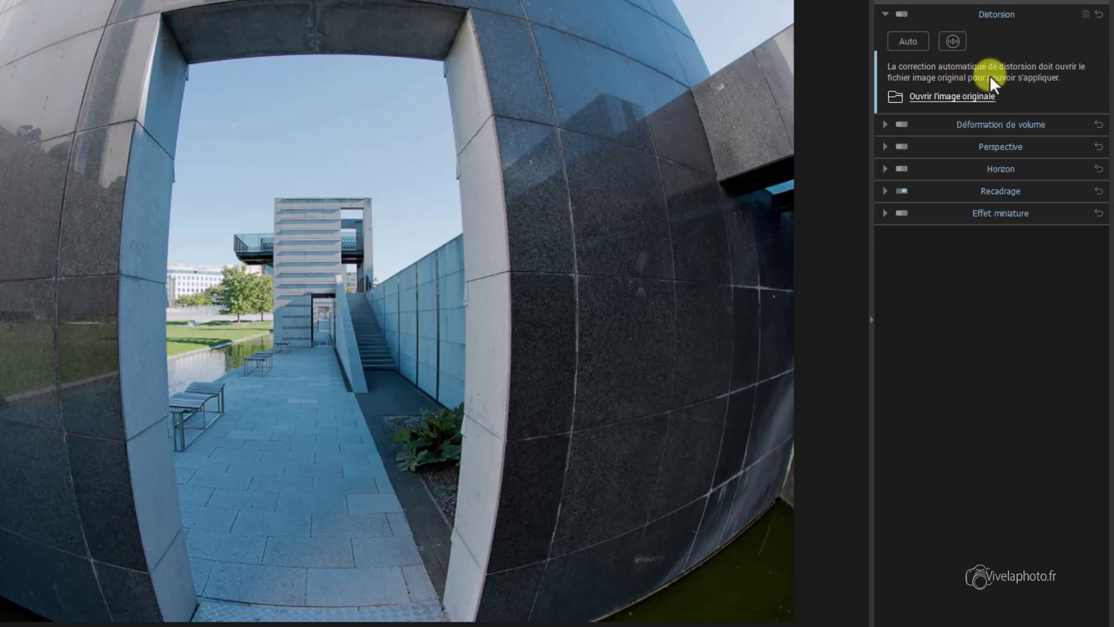
{"action": "left_click", "coordinate": [950, 91]}
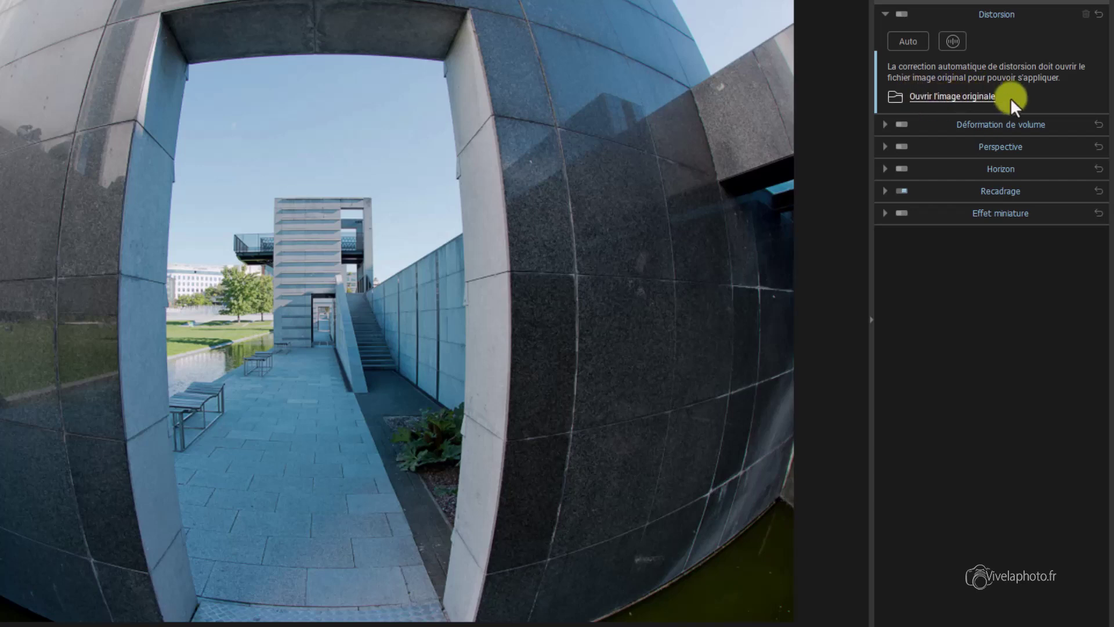
{"action": "left_click", "coordinate": [963, 95]}
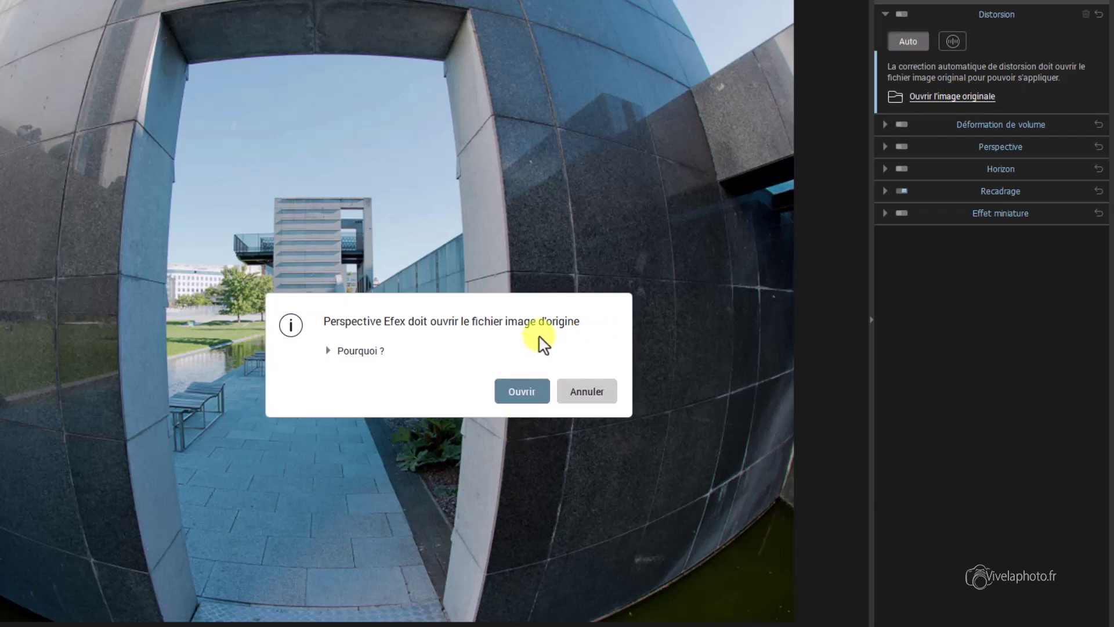
{"action": "left_click", "coordinate": [330, 351]}
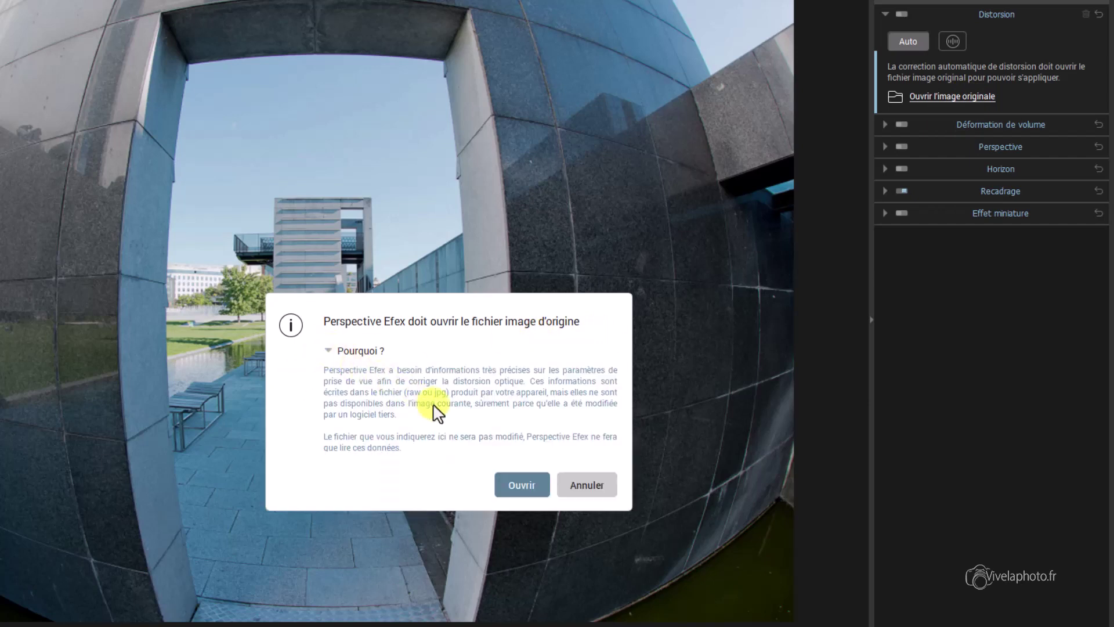
{"action": "left_click", "coordinate": [521, 486]}
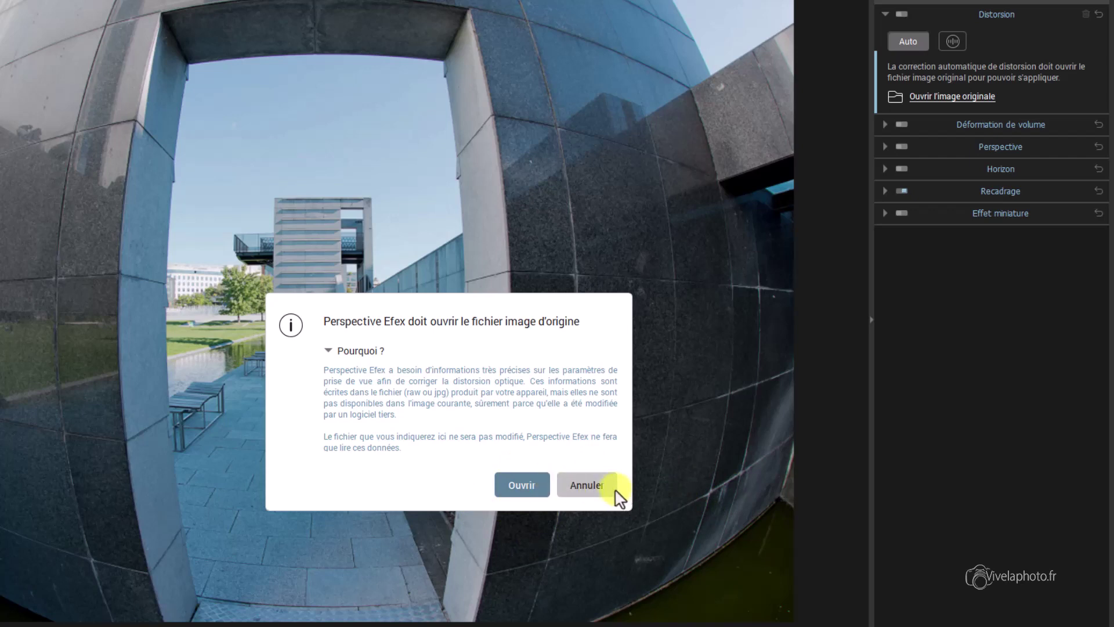
{"action": "left_click", "coordinate": [593, 487]}
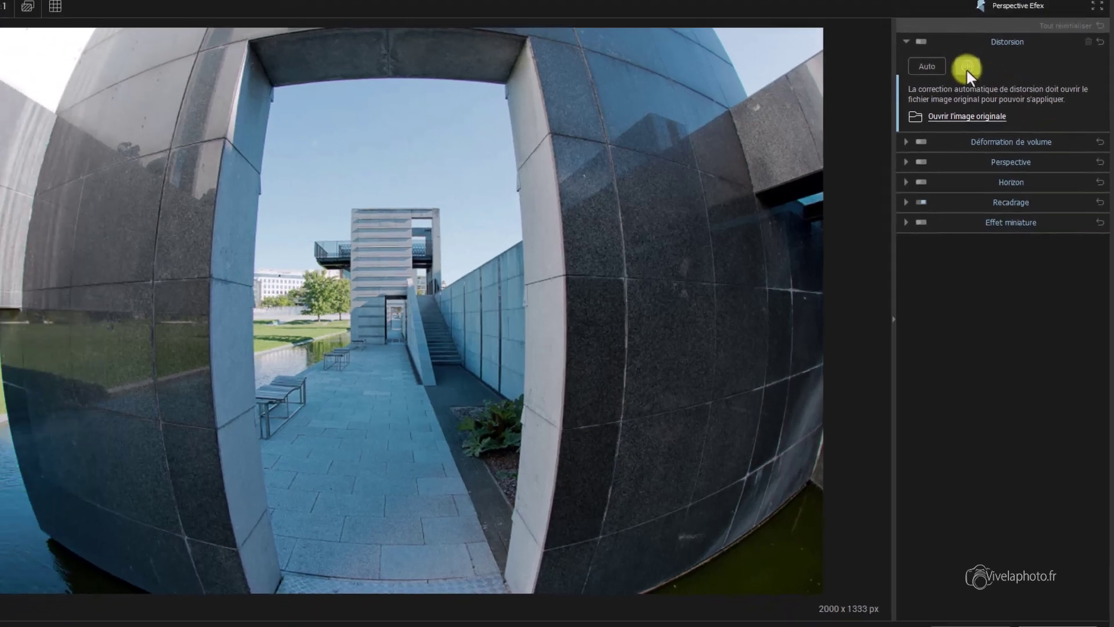
- Enable manual distortion correction, compare the Barillet and Coussinet modes, and choose Fisheye
{"action": "left_click", "coordinate": [953, 43]}
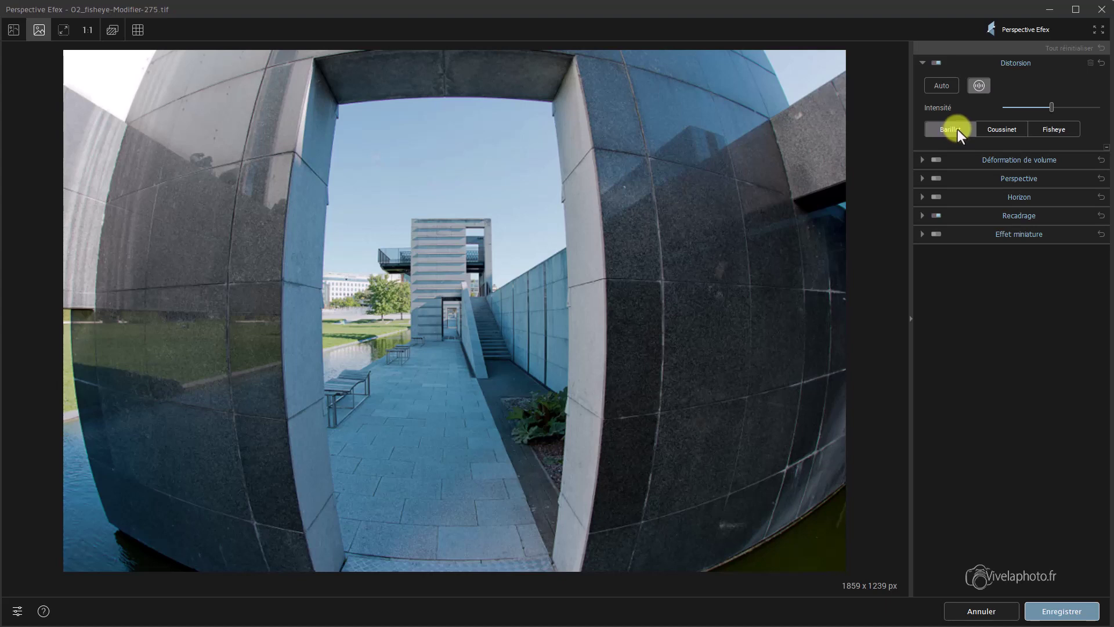
{"action": "left_click", "coordinate": [1001, 132]}
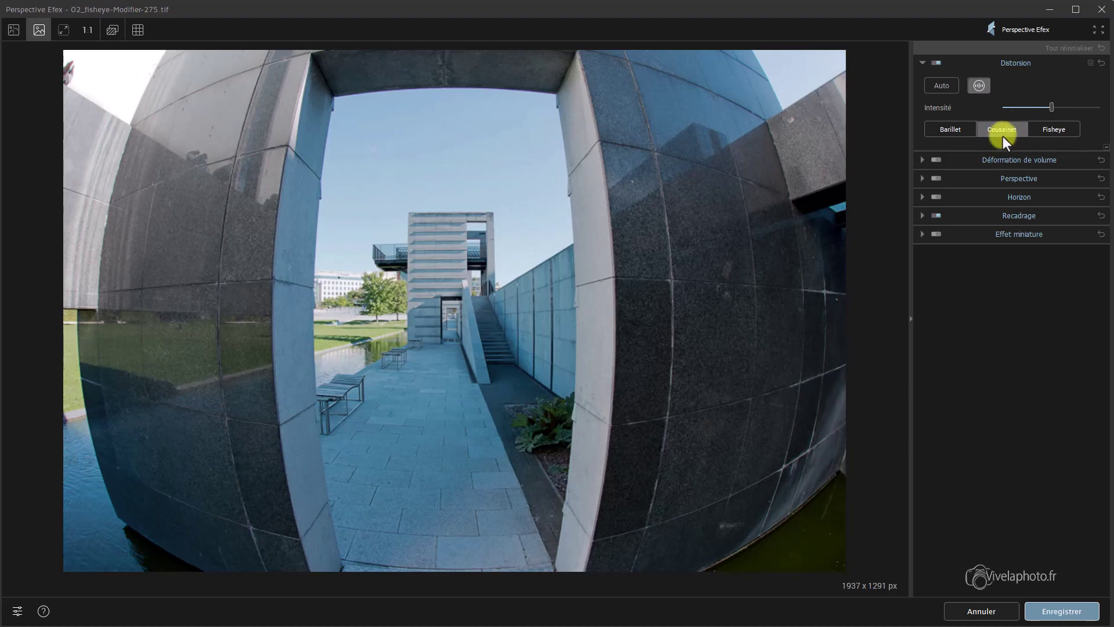
{"action": "left_click", "coordinate": [950, 129]}
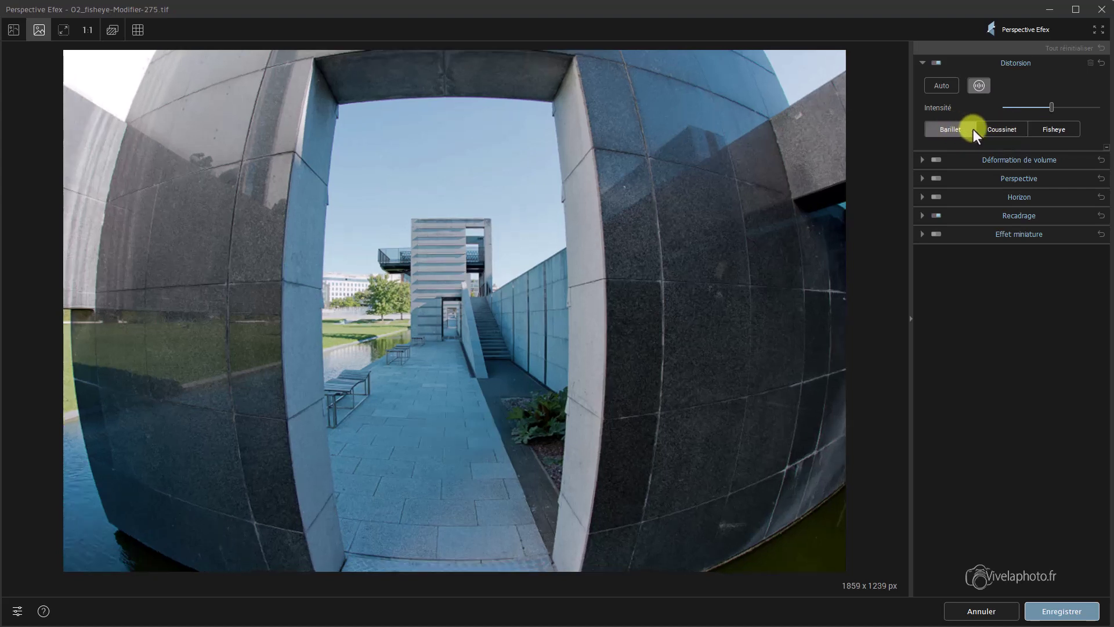
{"action": "left_click", "coordinate": [1053, 131]}
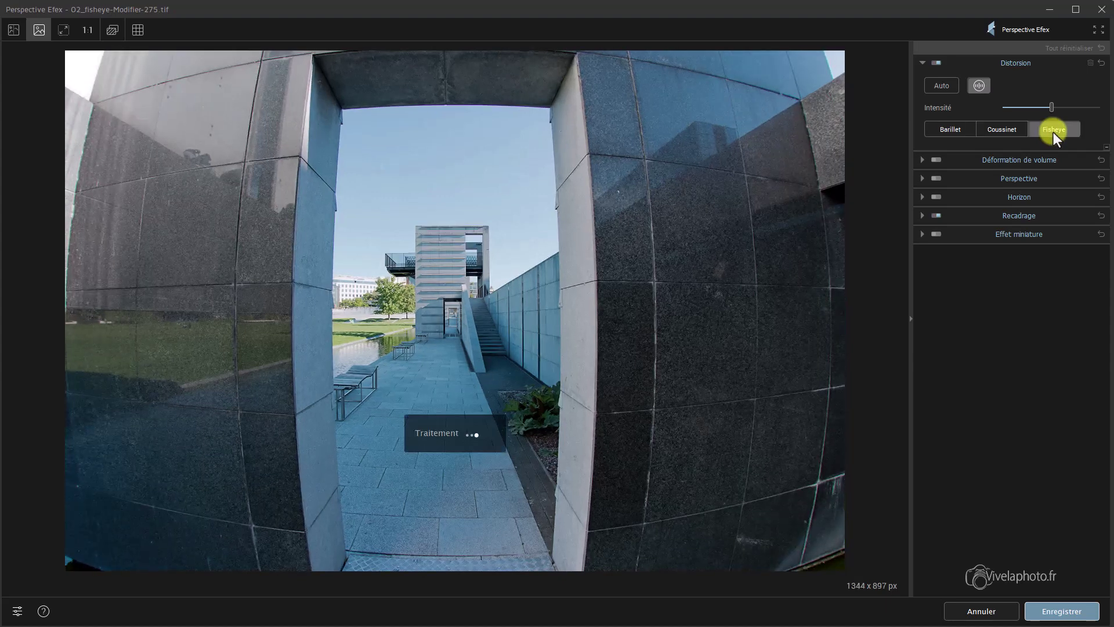
- Set the Fisheye correction intensity to 80 and check the result against the original image and the overlay grid
{"action": "mouse_move", "coordinate": [1015, 113]}
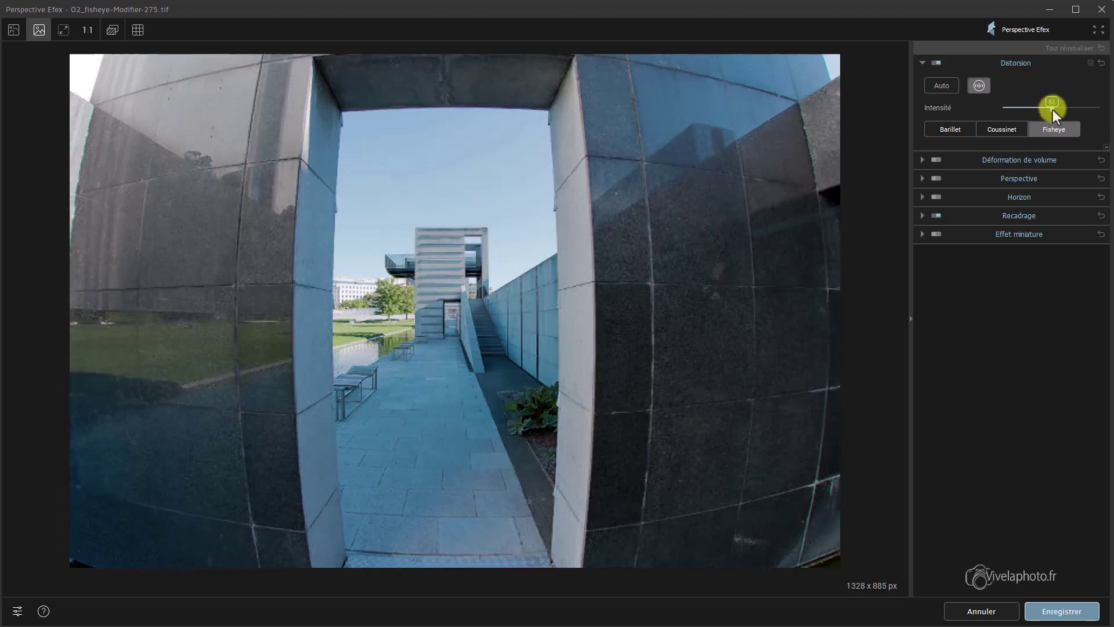
{"action": "left_click_drag", "start_coordinate": [1053, 109], "coordinate": [1081, 113]}
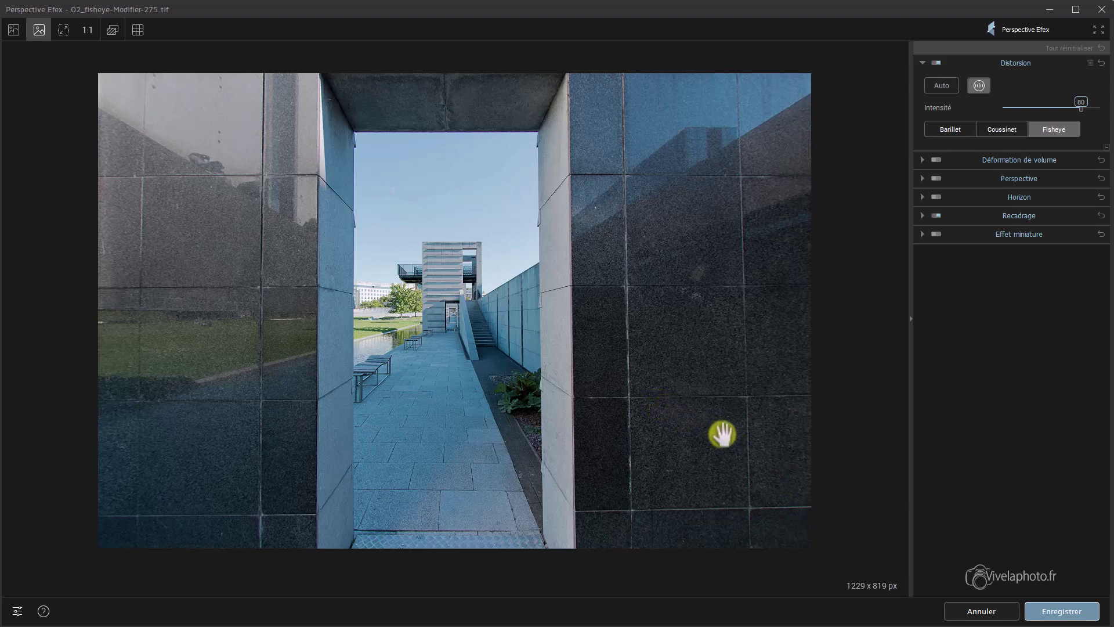
{"action": "left_click", "coordinate": [112, 30]}
{"action": "left_click", "coordinate": [112, 30]}
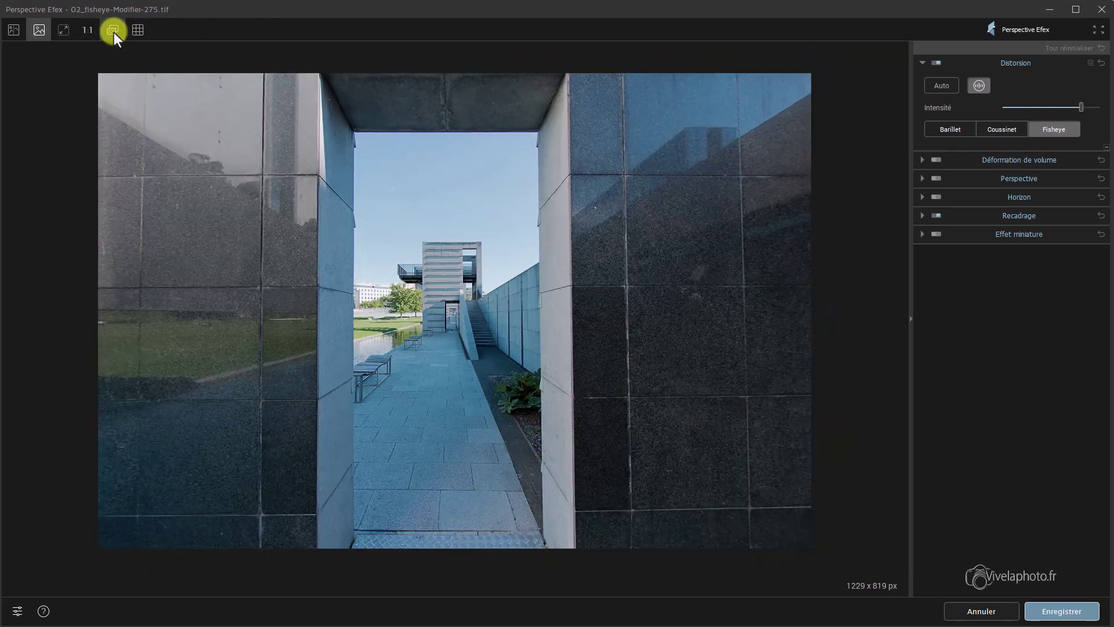
{"action": "left_click", "coordinate": [113, 30]}
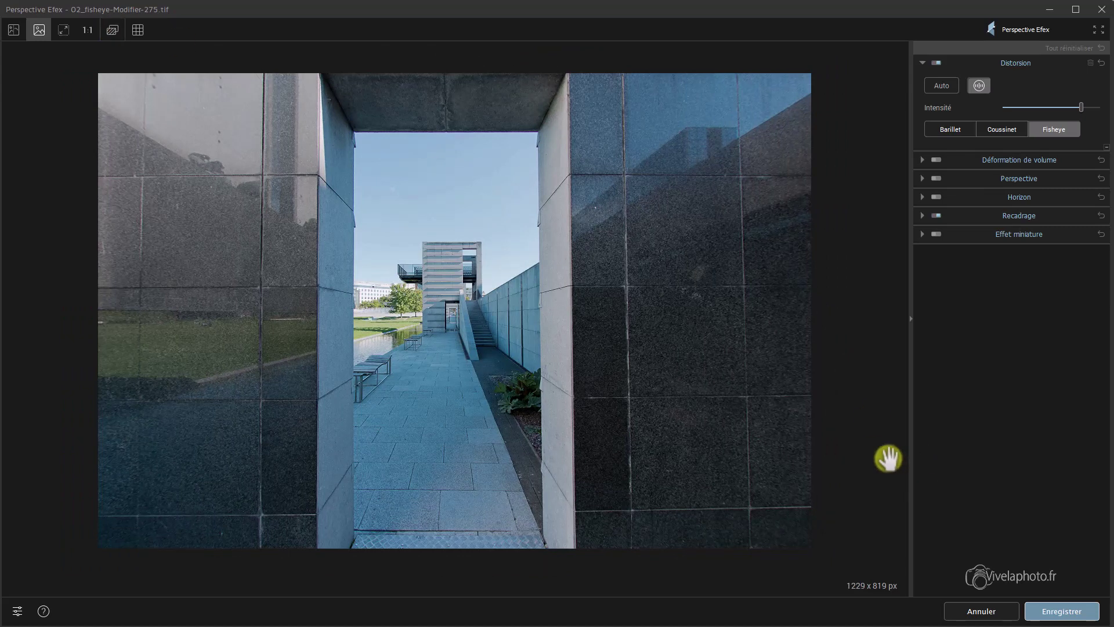
{"action": "left_click", "coordinate": [138, 31]}
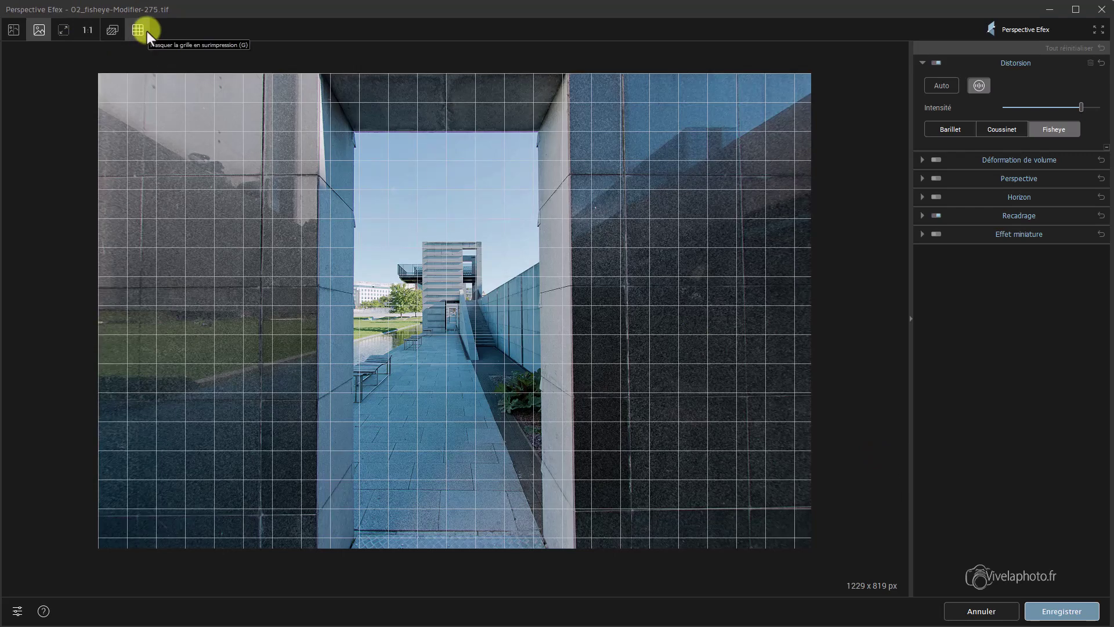
{"action": "left_click", "coordinate": [148, 30]}
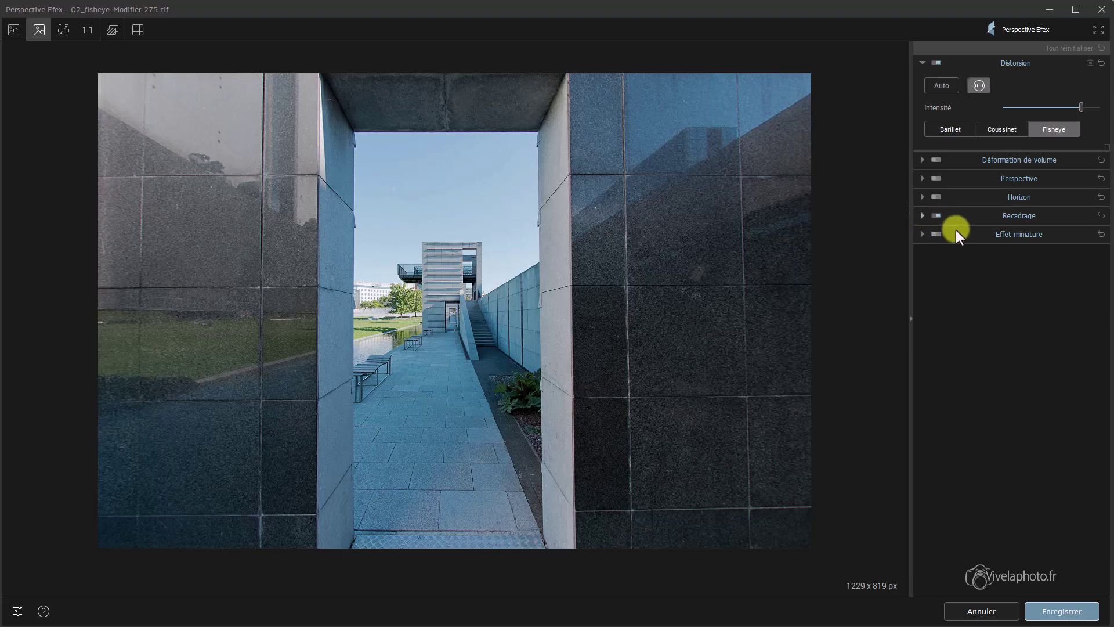
- View the fisheye photo uncropped, restore automatic cropping, and toggle the distortion correction for comparison
{"action": "left_click", "coordinate": [931, 214]}
{"action": "left_click", "coordinate": [933, 215]}
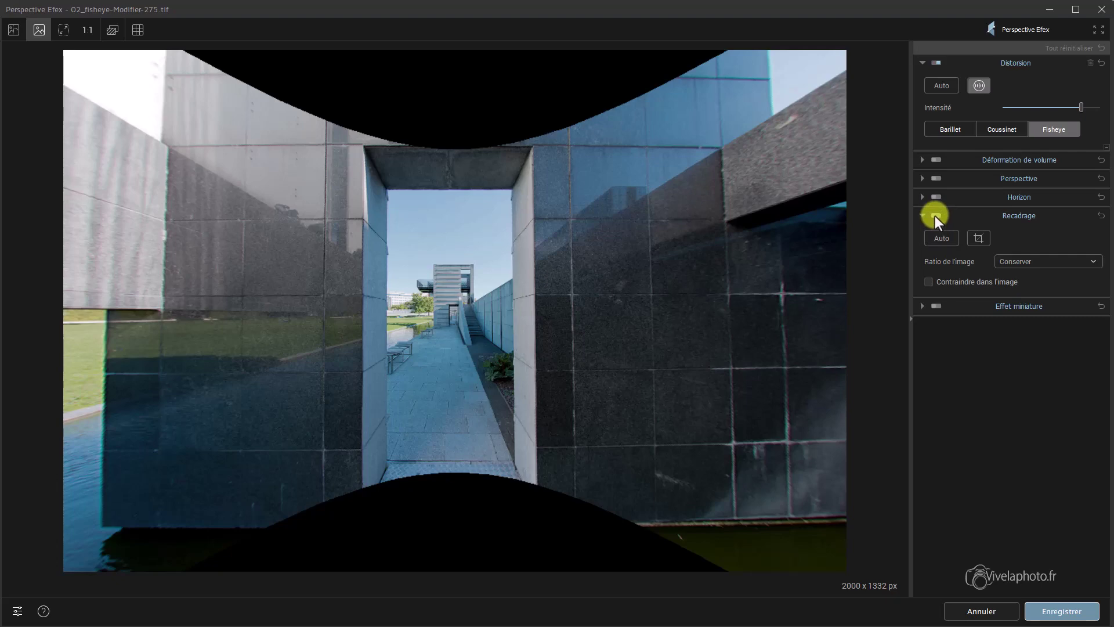
{"action": "left_click", "coordinate": [942, 238]}
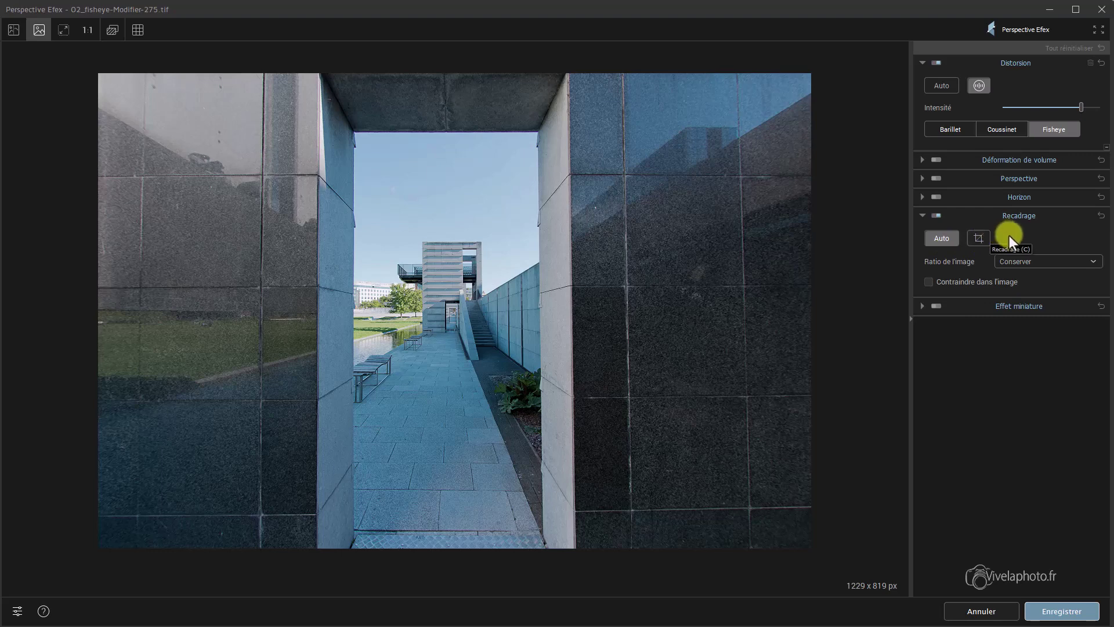
{"action": "left_click", "coordinate": [923, 215]}
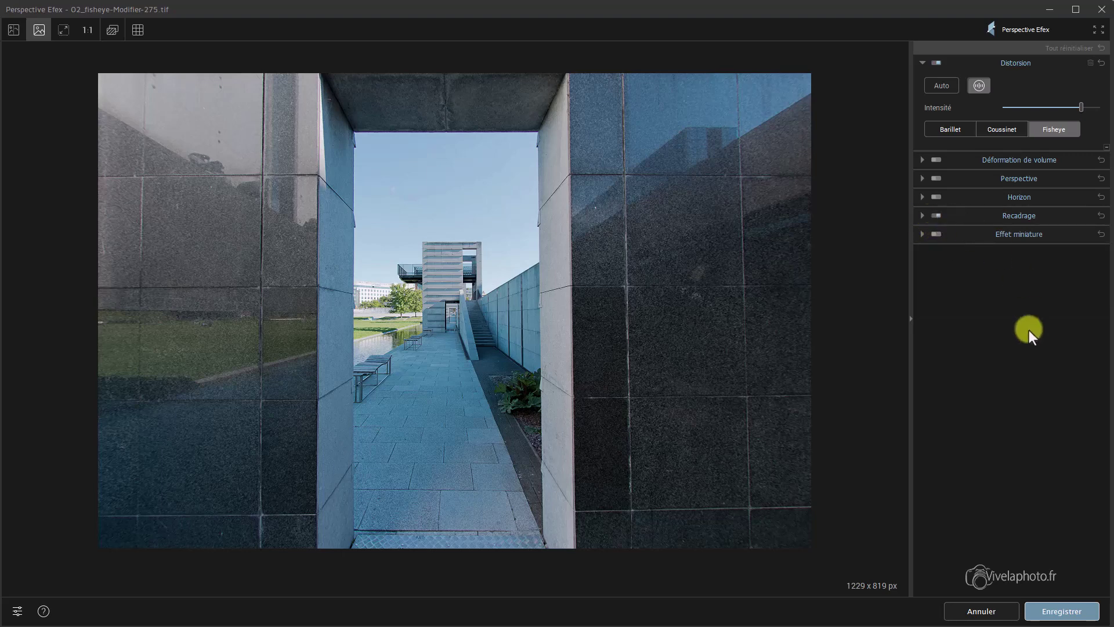
{"action": "left_click", "coordinate": [933, 64]}
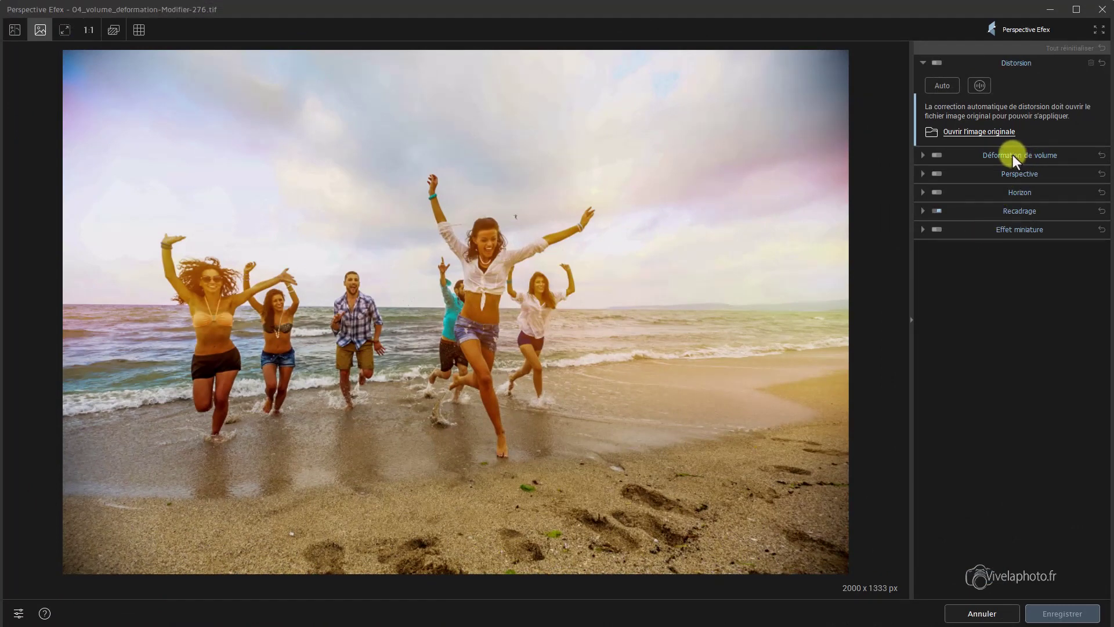
- Compare the Diagonale and Horizontale/Verticale volume deformation corrections on the beach photo
{"action": "left_click", "coordinate": [923, 155]}
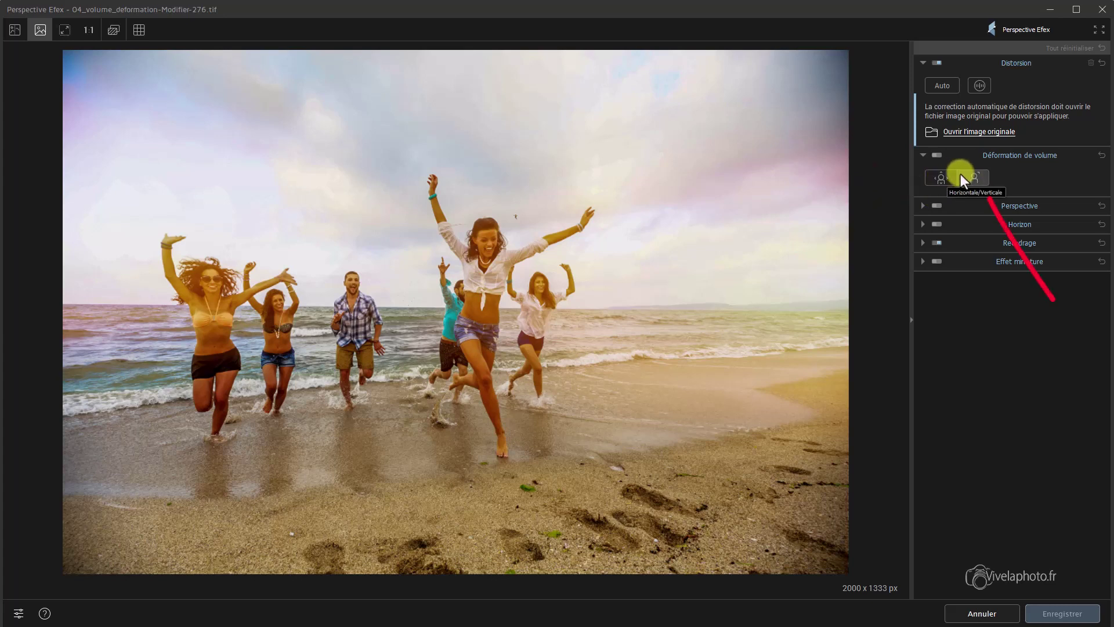
{"action": "left_click", "coordinate": [975, 178]}
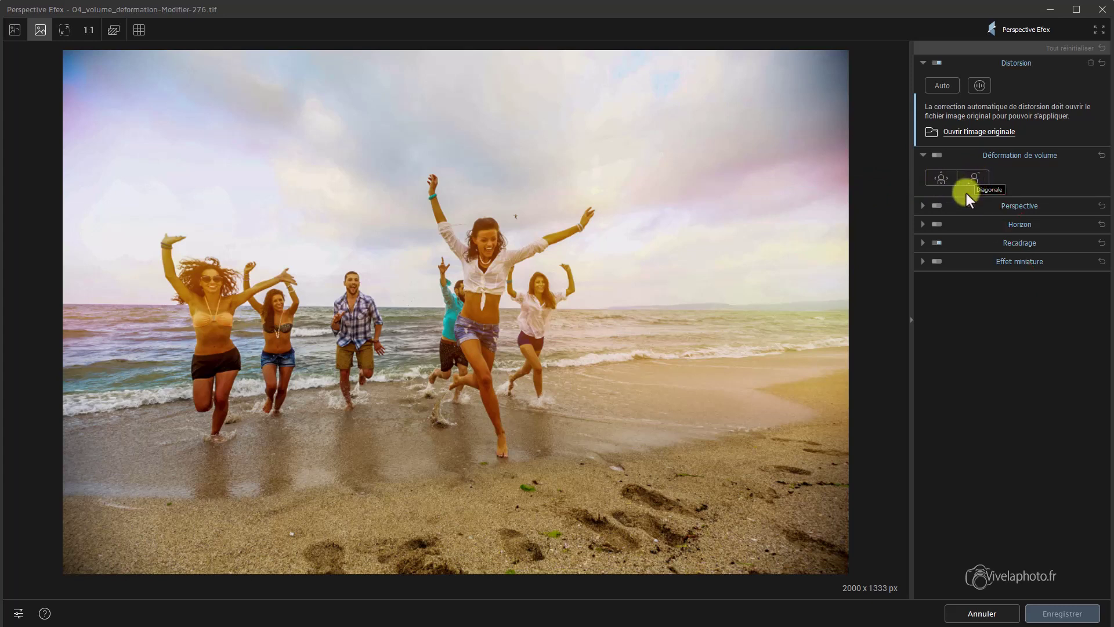
{"action": "left_click", "coordinate": [949, 186]}
{"action": "left_click", "coordinate": [939, 176]}
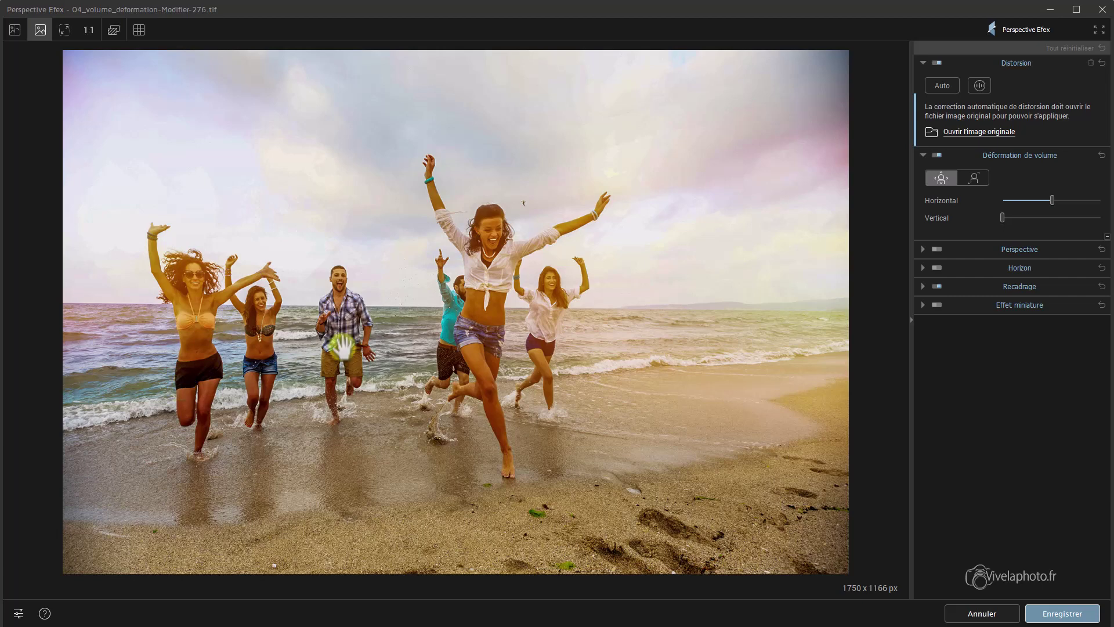
{"action": "left_click", "coordinate": [942, 178]}
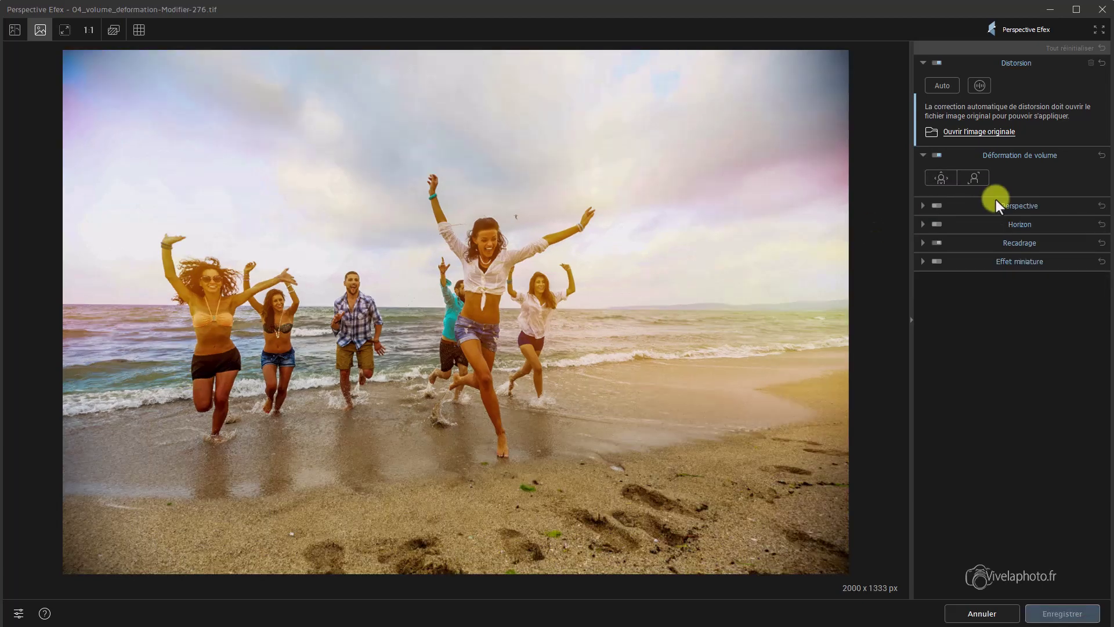
- Try the diagonal volume deformation correction on the beach photo with the intensity raised to about 164
{"action": "left_click", "coordinate": [974, 178]}
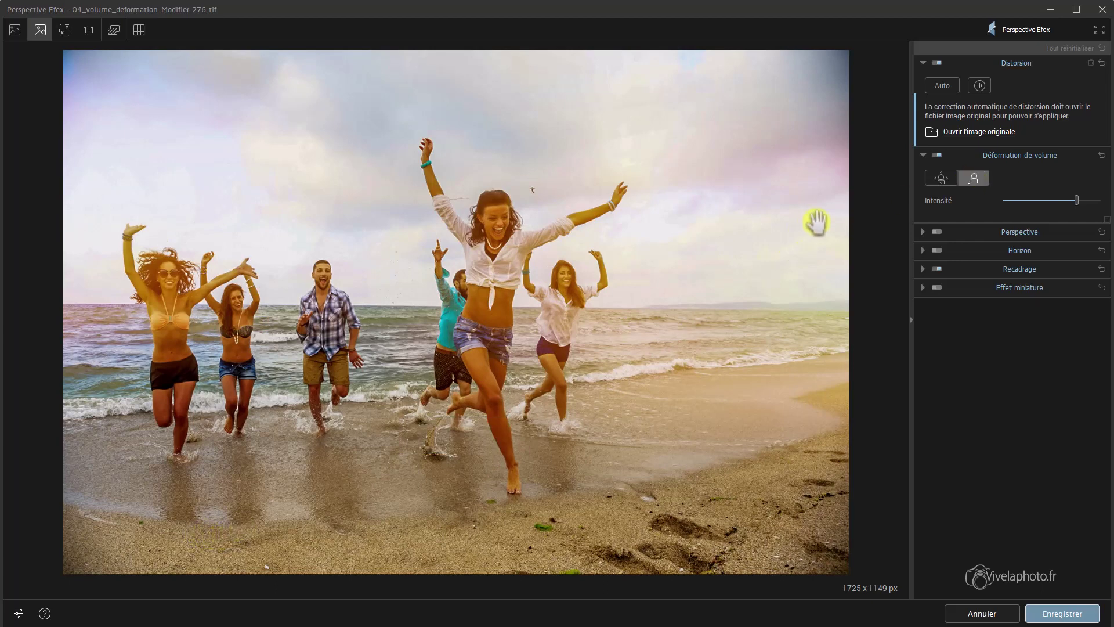
{"action": "mouse_move", "coordinate": [1021, 200]}
{"action": "left_click_drag", "start_coordinate": [1053, 204], "coordinate": [1039, 202]}
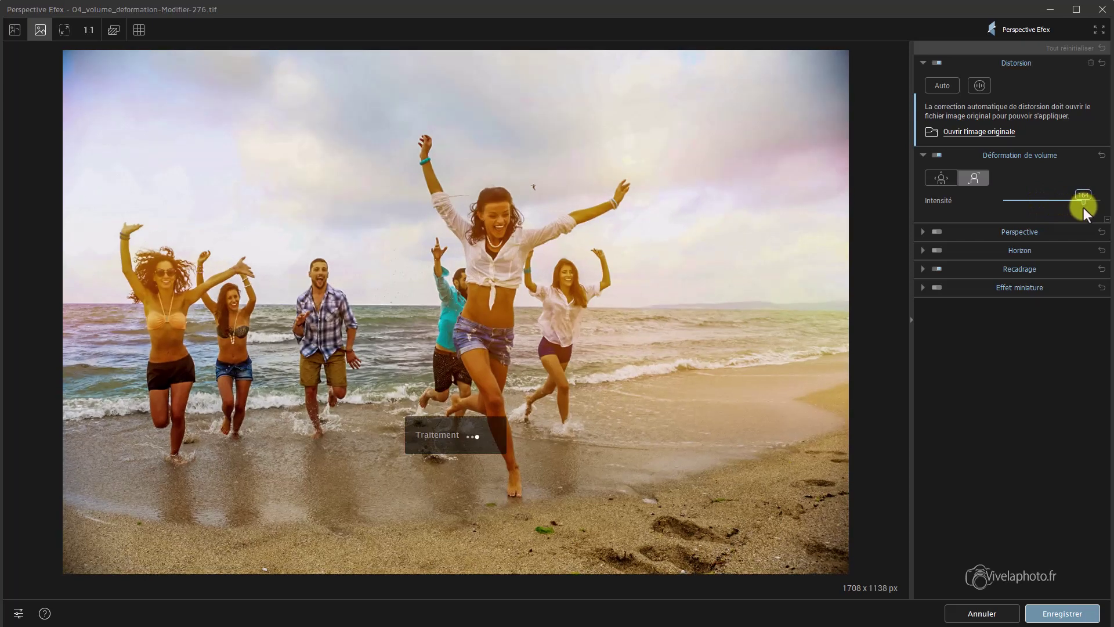
{"action": "left_click", "coordinate": [969, 180]}
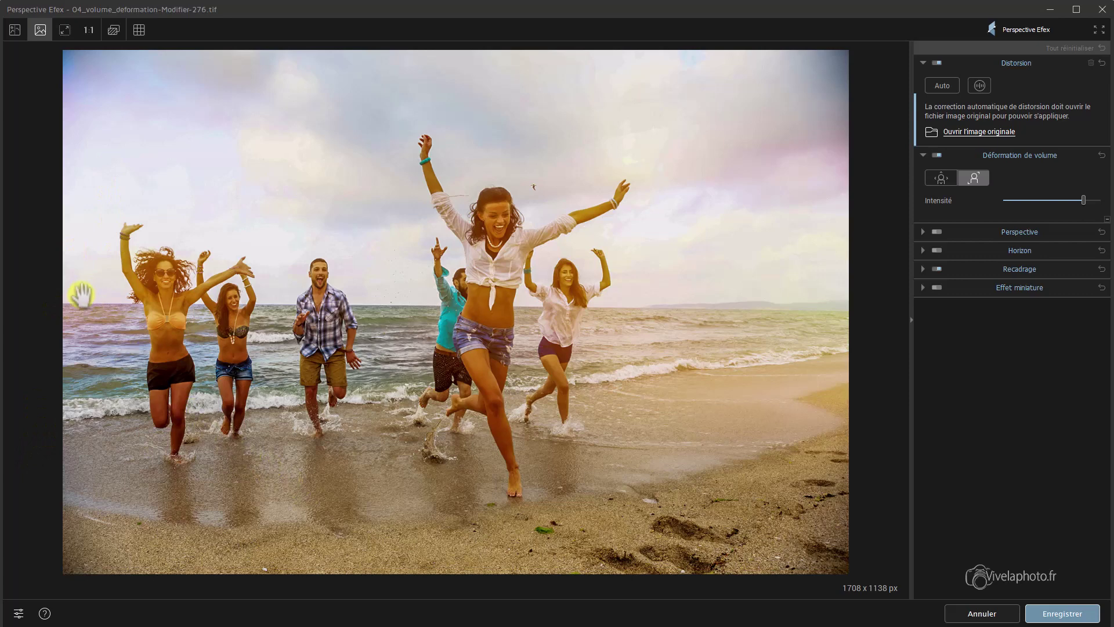
- Apply the Horizontale/Verticale volume deformation correction with Horizontal at 118 and a moderately increased Vertical amount
{"action": "left_click", "coordinate": [938, 176]}
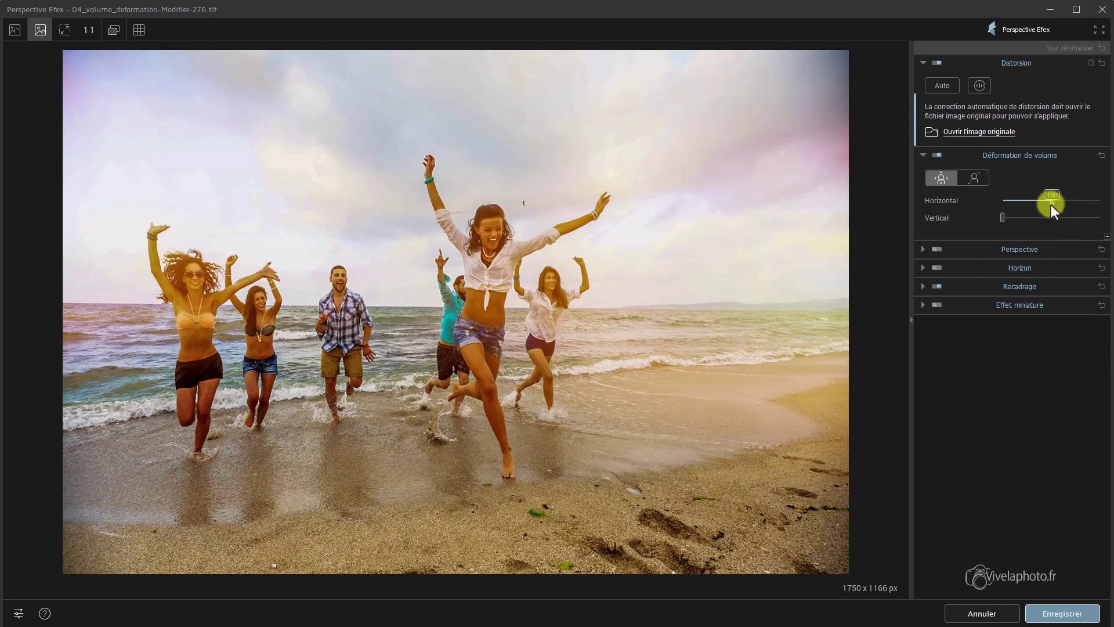
{"action": "left_click_drag", "start_coordinate": [1052, 205], "coordinate": [1061, 204]}
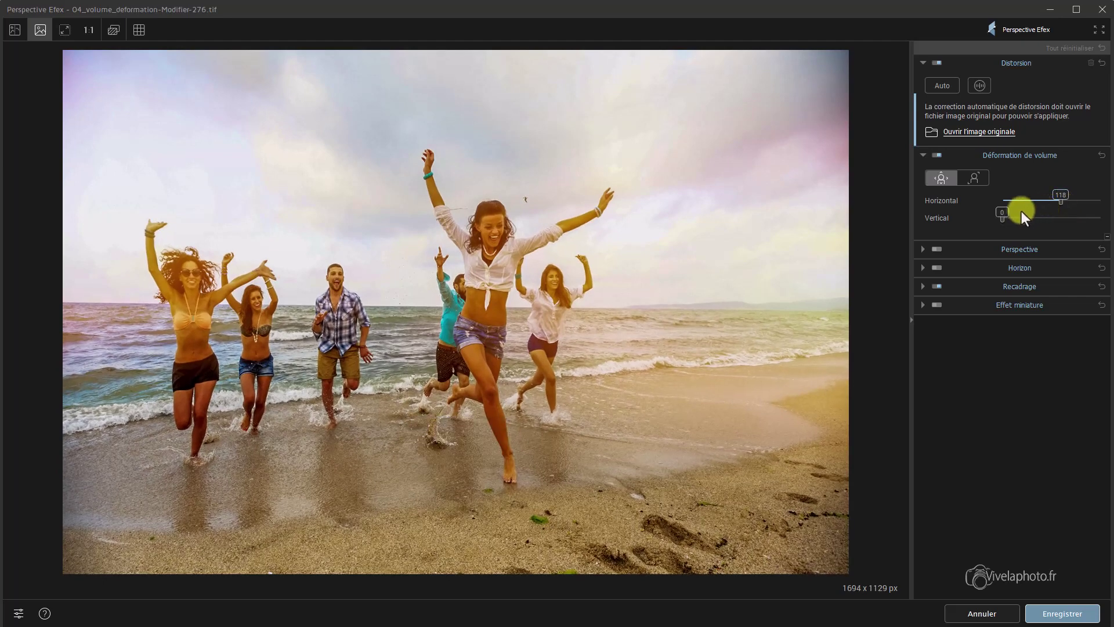
{"action": "left_click_drag", "start_coordinate": [1004, 219], "coordinate": [1033, 222]}
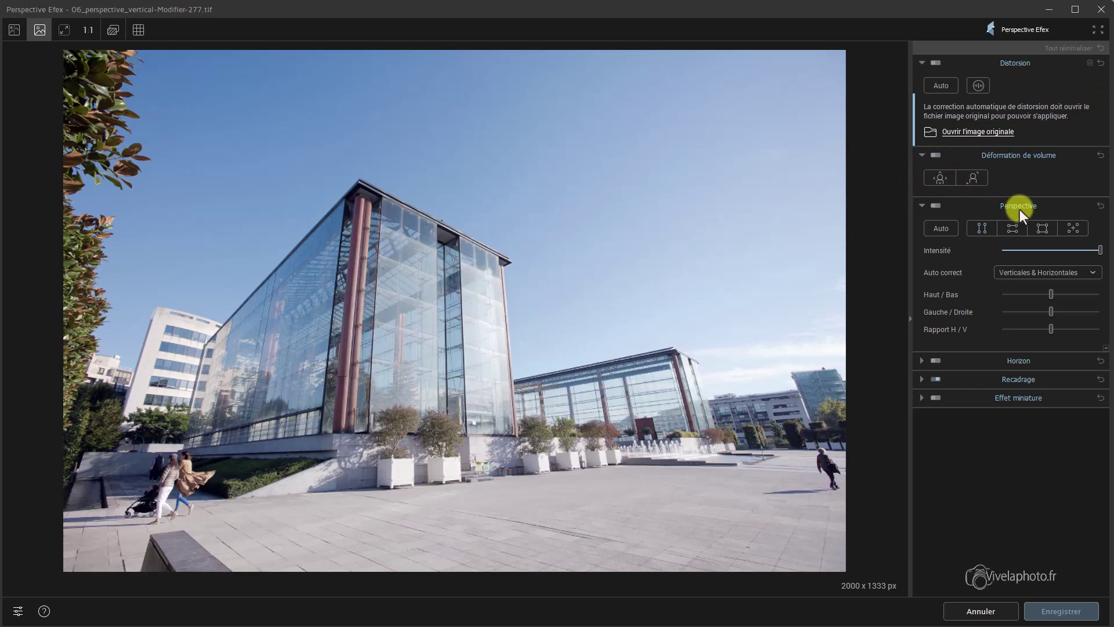
- Enable the perspective correction on the glass building photo and inspect it with cropping turned off and back on
{"action": "left_click", "coordinate": [922, 155]}
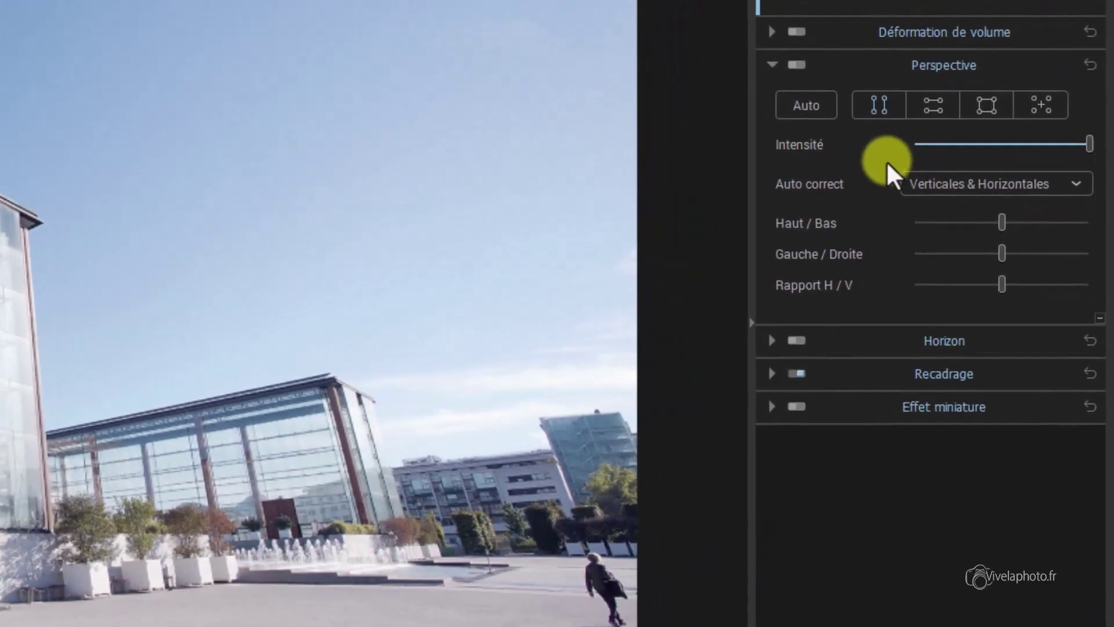
{"action": "left_click", "coordinate": [796, 63]}
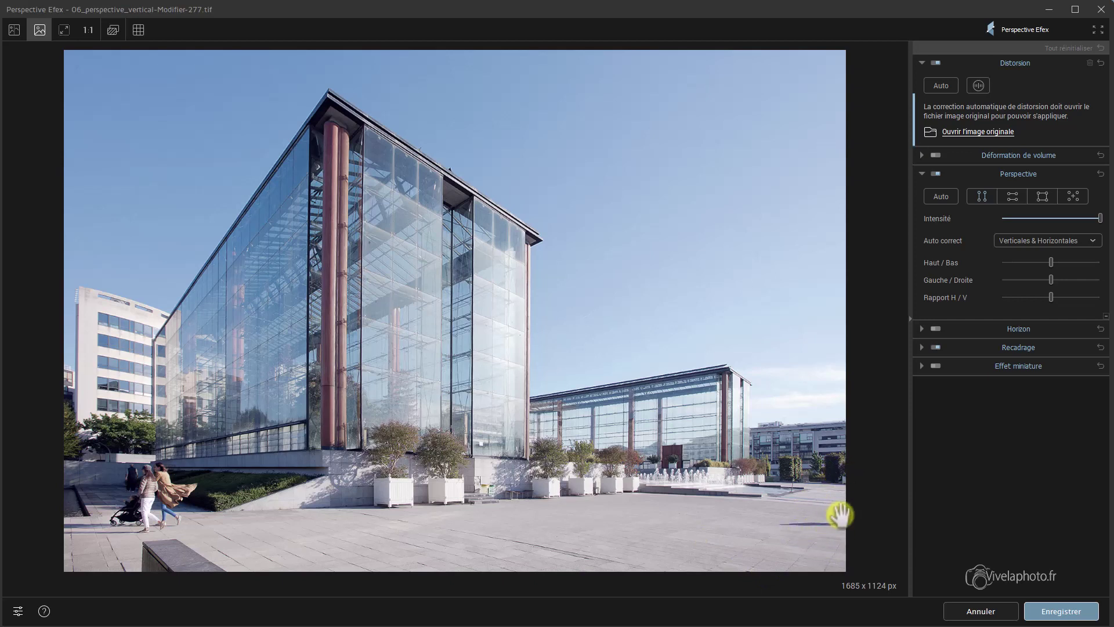
{"action": "left_click", "coordinate": [934, 347]}
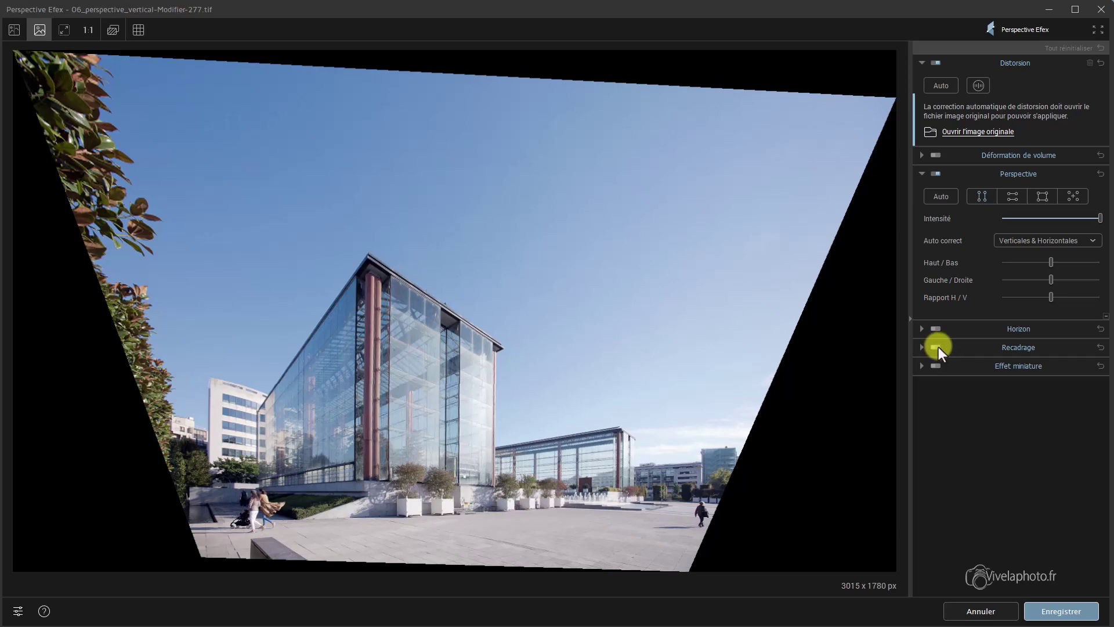
{"action": "left_click", "coordinate": [936, 347]}
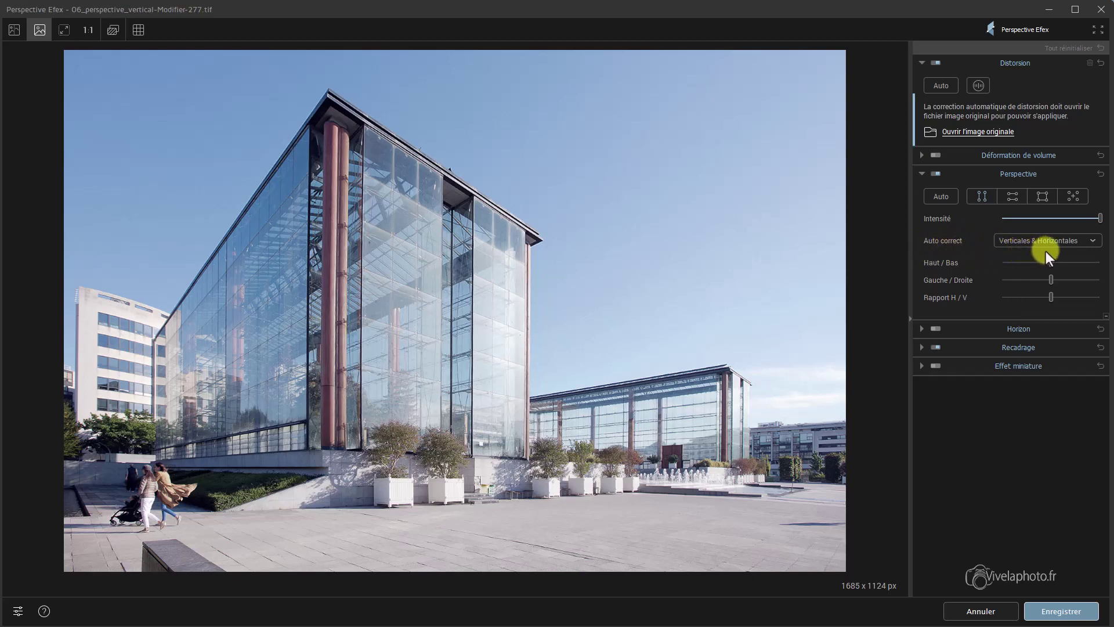
- Try the Auto correct options Verticales uniquement and Horizontales uniquement, and switch the perspective correction off
{"action": "left_click", "coordinate": [1095, 243]}
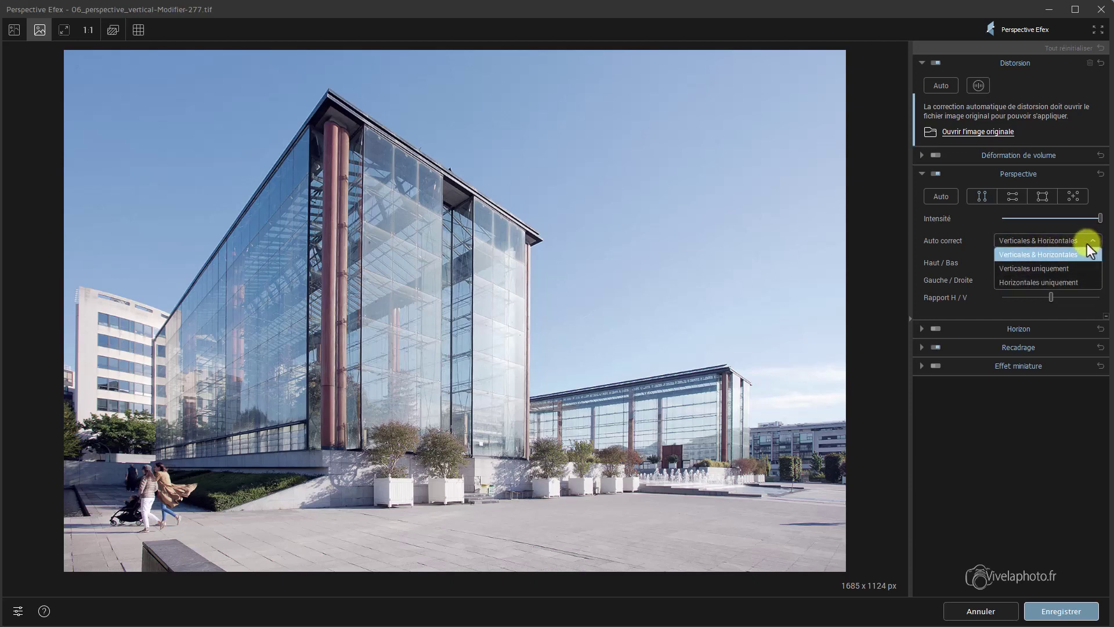
{"action": "left_click", "coordinate": [1042, 268]}
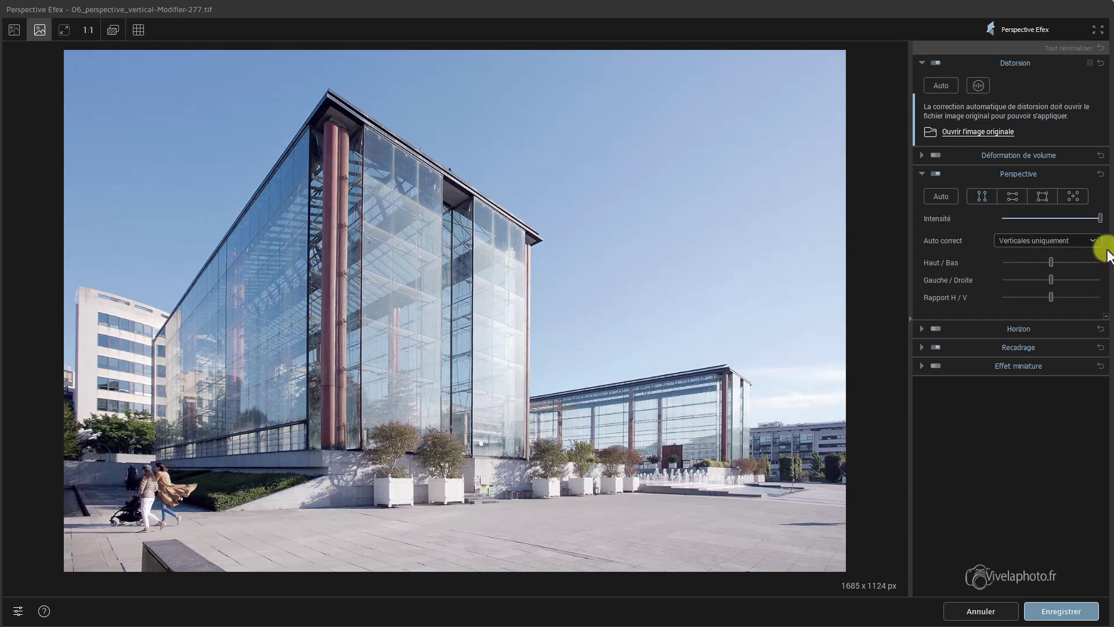
{"action": "left_click", "coordinate": [1091, 238]}
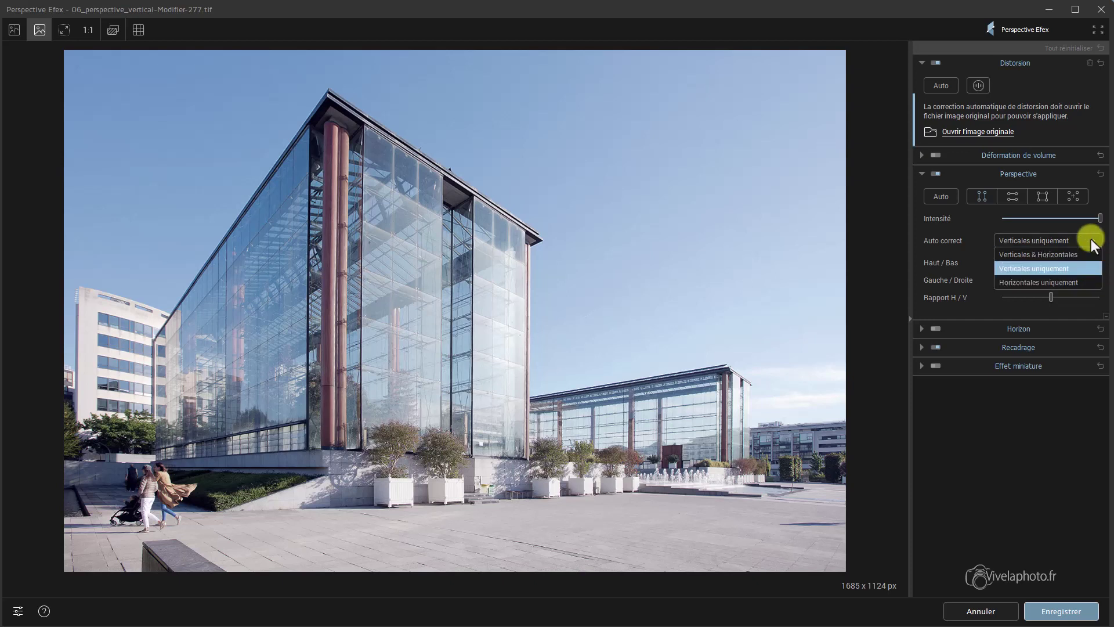
{"action": "left_click", "coordinate": [1020, 282]}
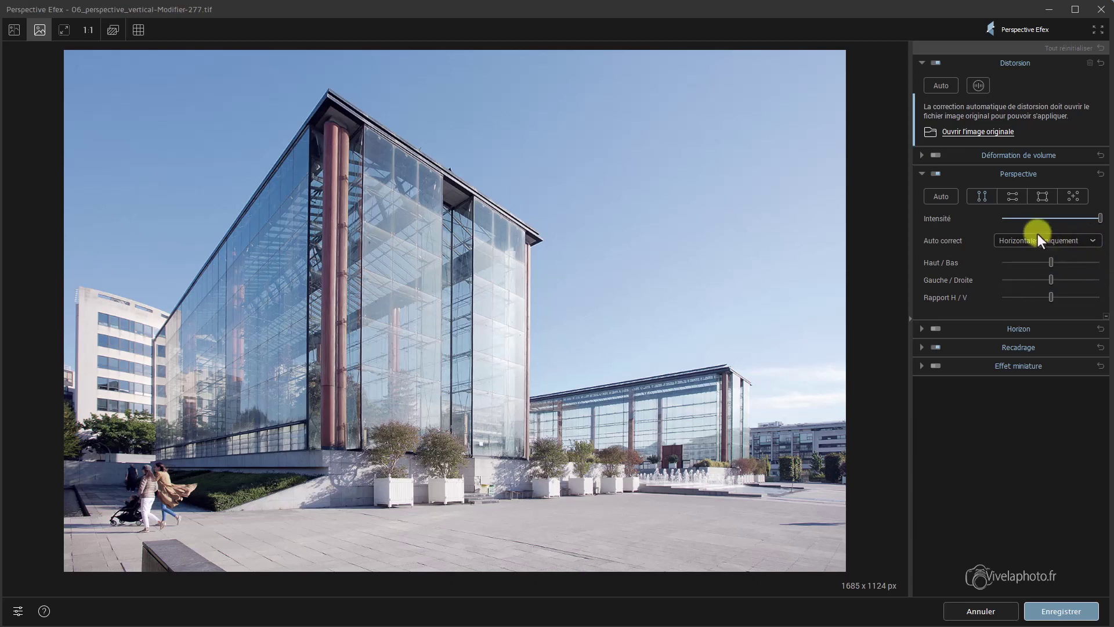
{"action": "left_click", "coordinate": [933, 175]}
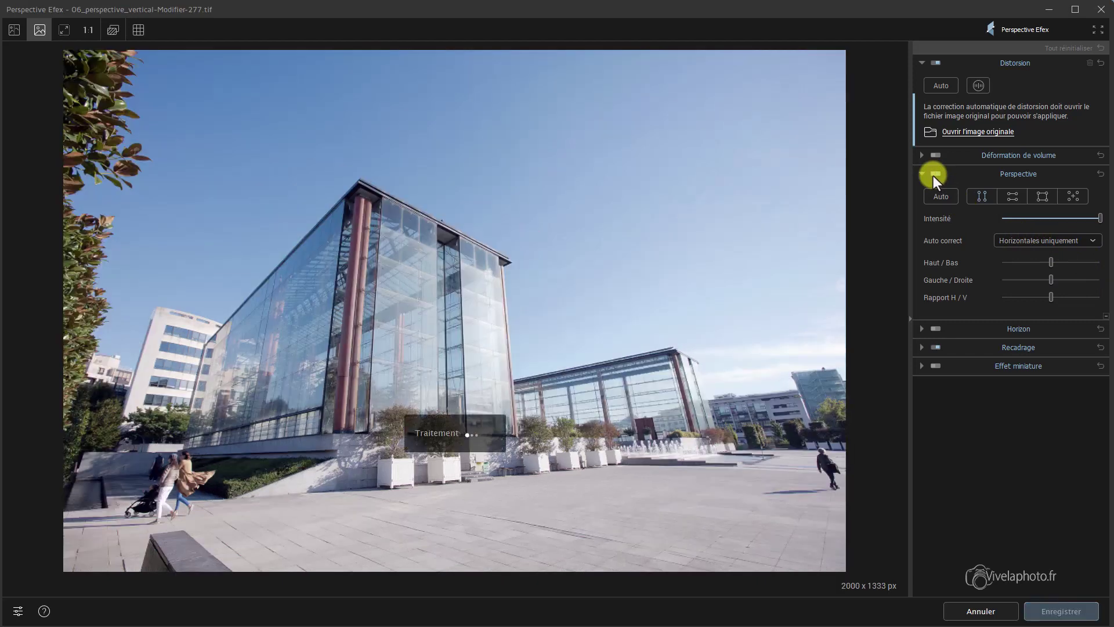
{"action": "left_click", "coordinate": [1015, 200]}
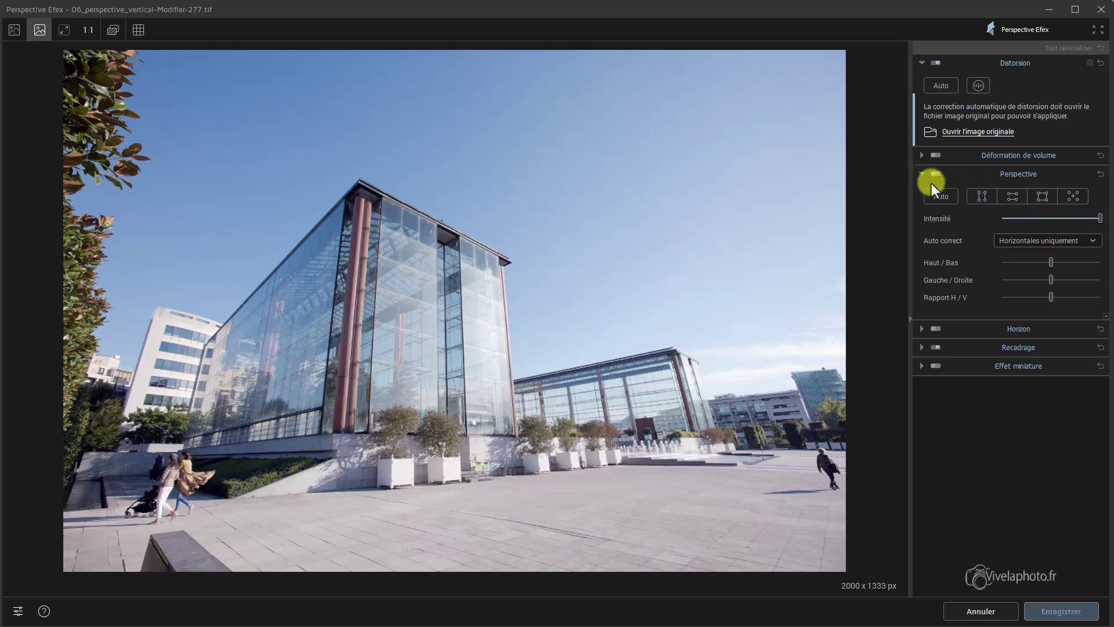
- Try the automatic perspective correction at a reduced intensity and at 100, and switch it off
{"action": "left_click", "coordinate": [939, 195]}
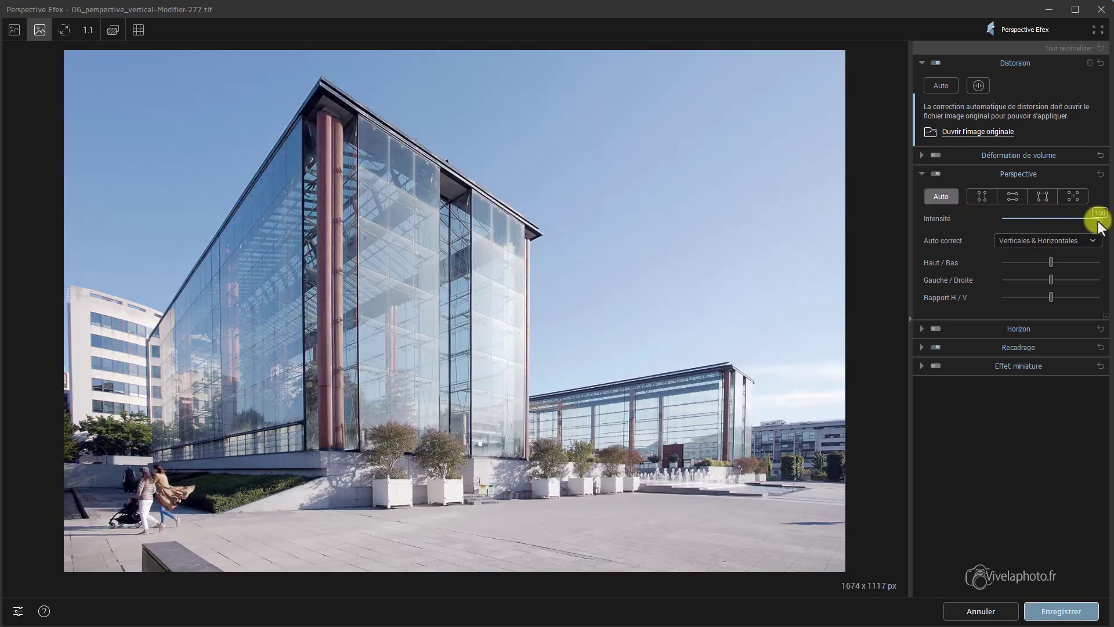
{"action": "left_click_drag", "start_coordinate": [1098, 220], "coordinate": [1067, 219]}
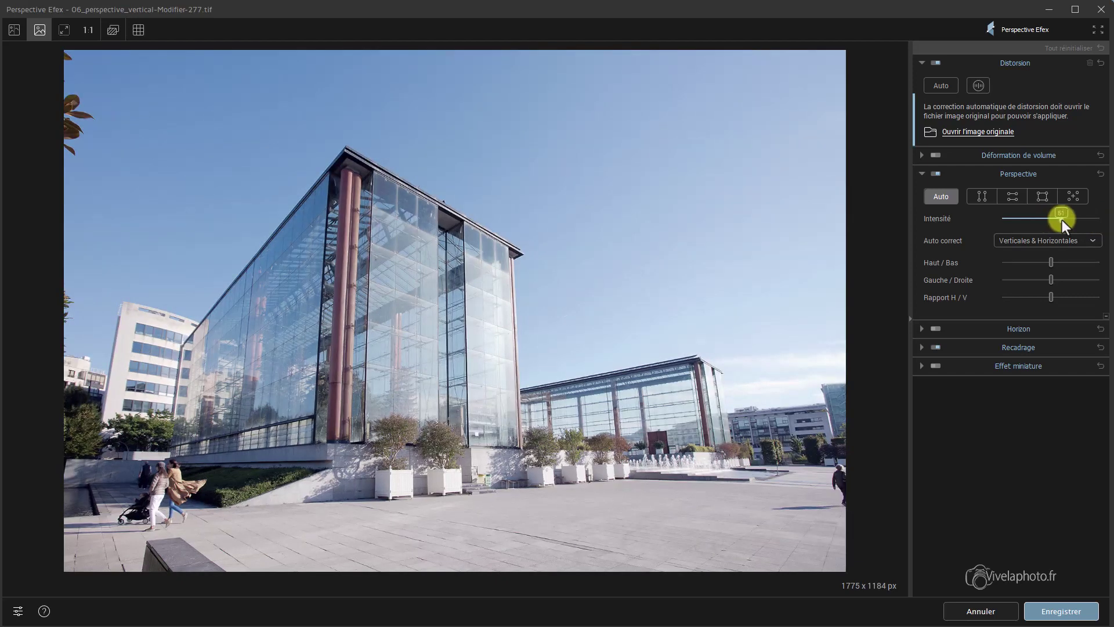
{"action": "left_click_drag", "start_coordinate": [1092, 221], "coordinate": [1099, 219]}
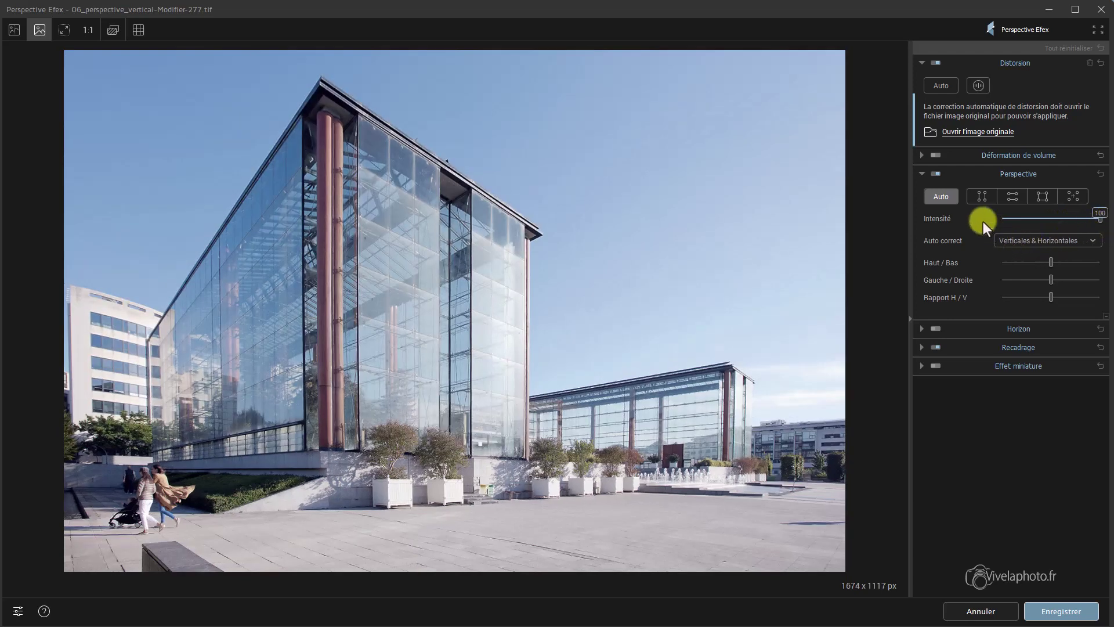
{"action": "left_click", "coordinate": [932, 174]}
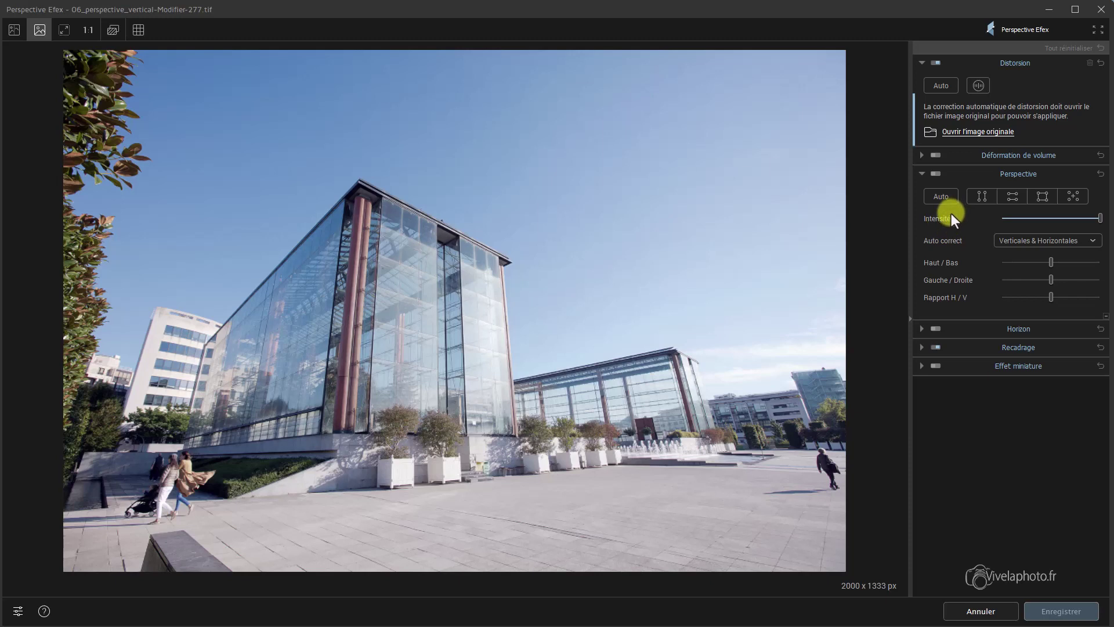
- Start the manual vertical perspective correction and align one guide line with the right edge of the glass building's facade
{"action": "left_click", "coordinate": [981, 197]}
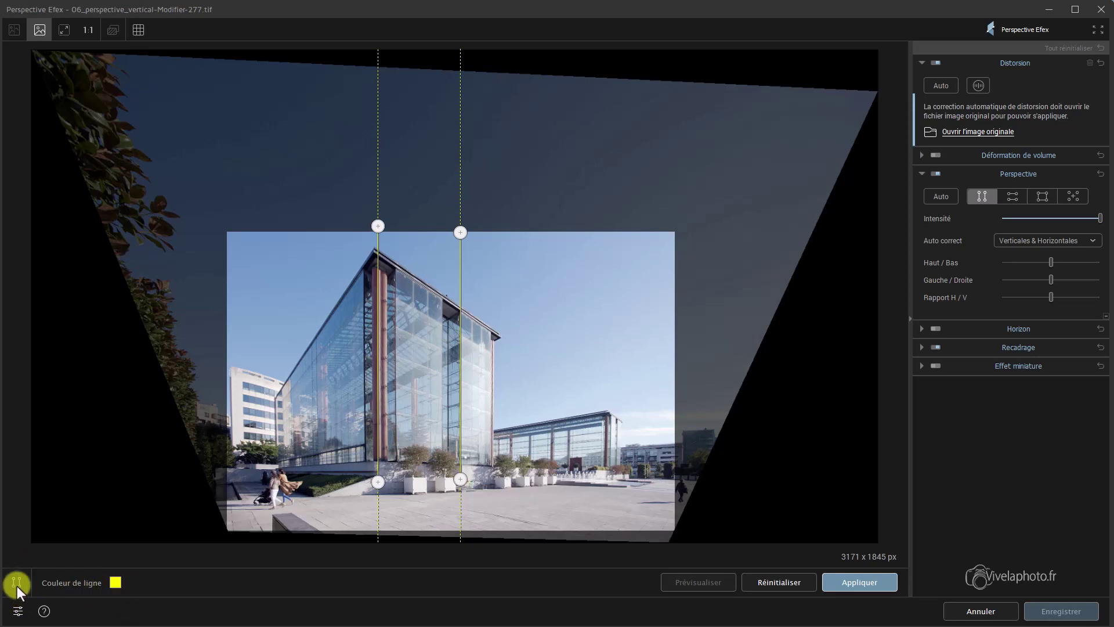
{"action": "left_click", "coordinate": [116, 582]}
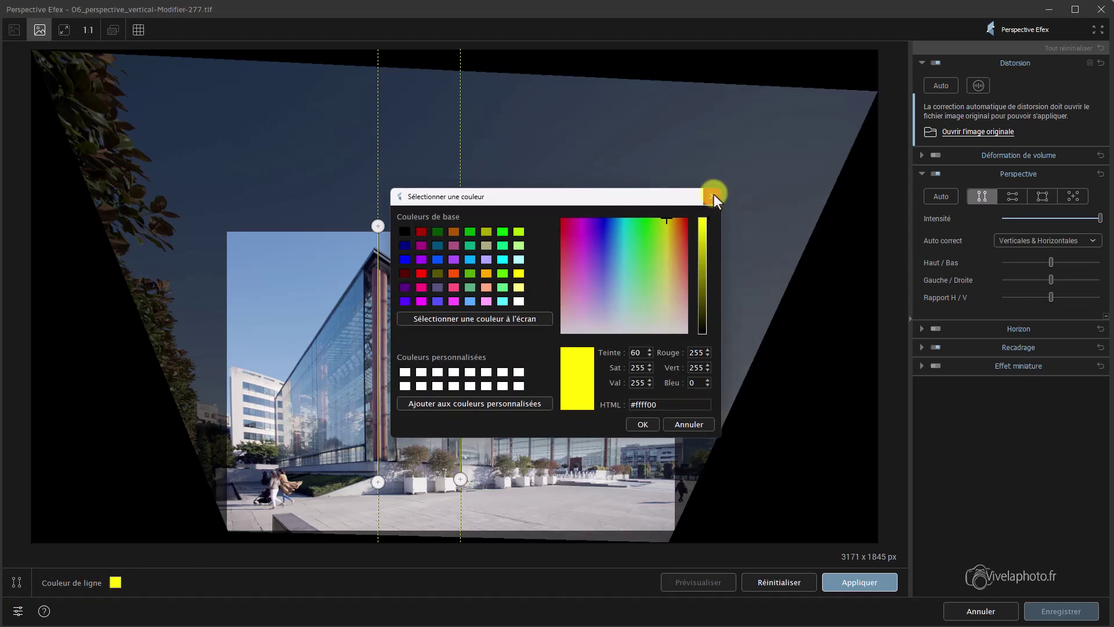
{"action": "left_click", "coordinate": [714, 194]}
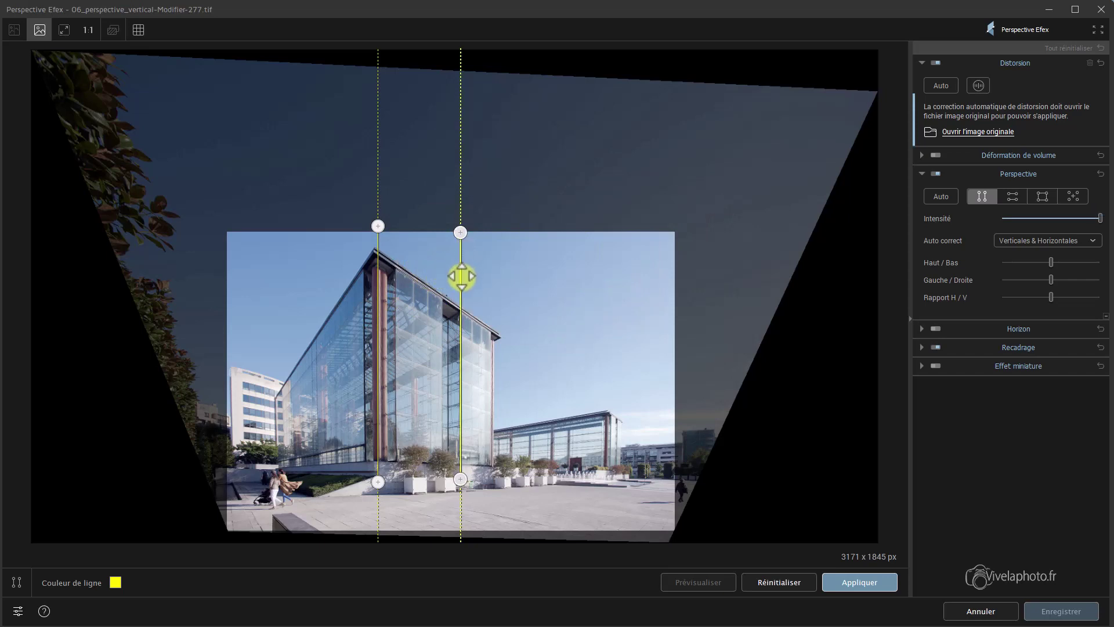
{"action": "left_click_drag", "start_coordinate": [462, 274], "coordinate": [494, 289]}
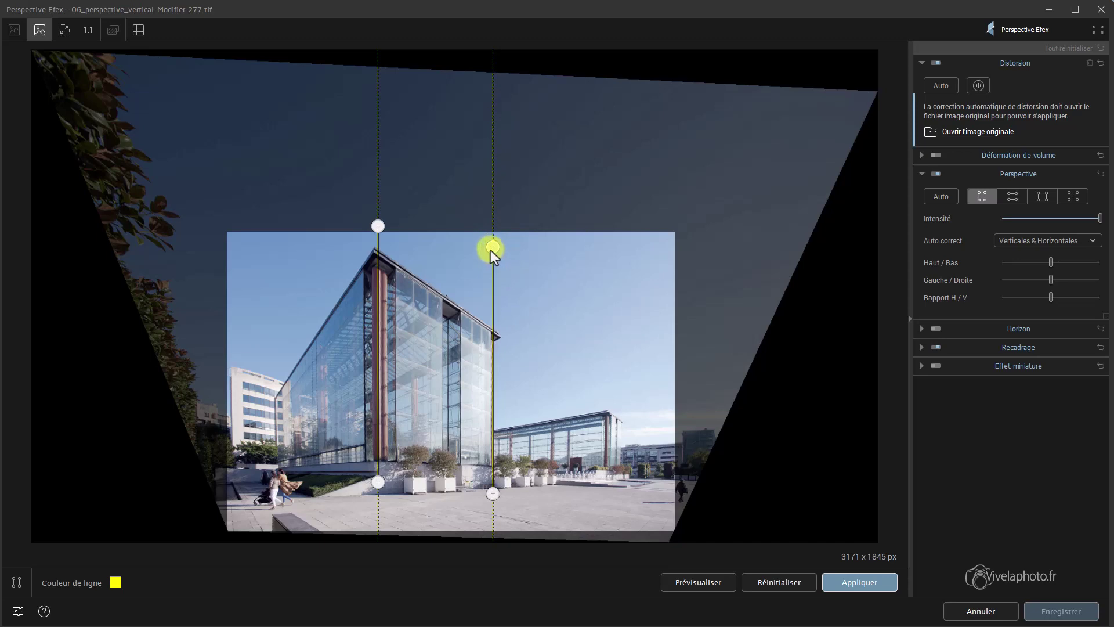
{"action": "left_click_drag", "start_coordinate": [490, 249], "coordinate": [494, 345]}
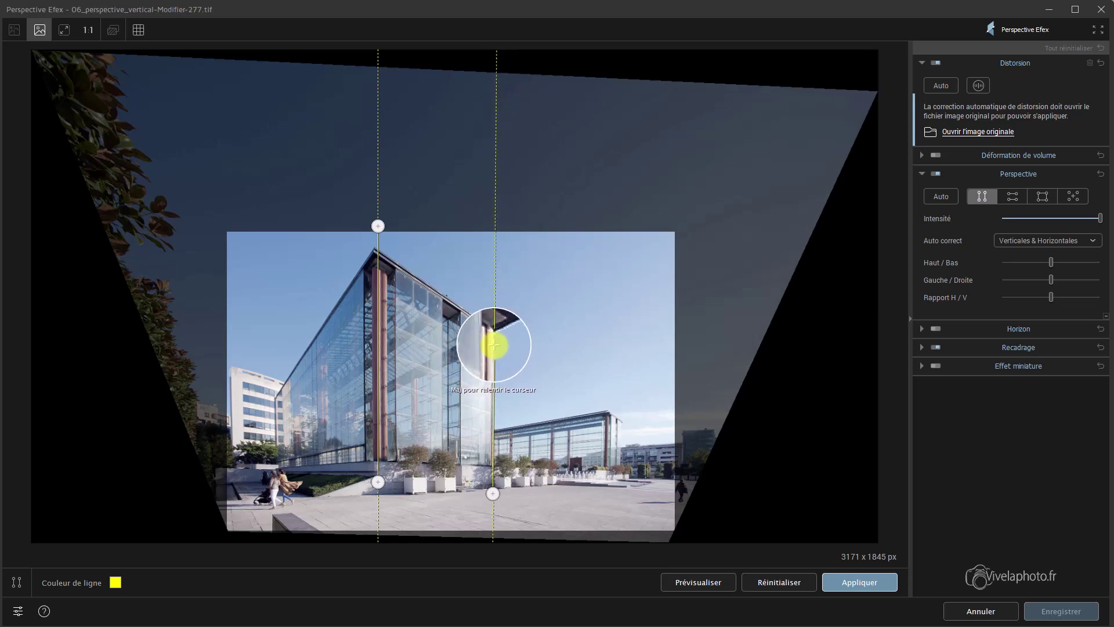
{"action": "left_click_drag", "start_coordinate": [494, 345], "coordinate": [494, 345]}
{"action": "left_click_drag", "start_coordinate": [493, 493], "coordinate": [491, 464]}
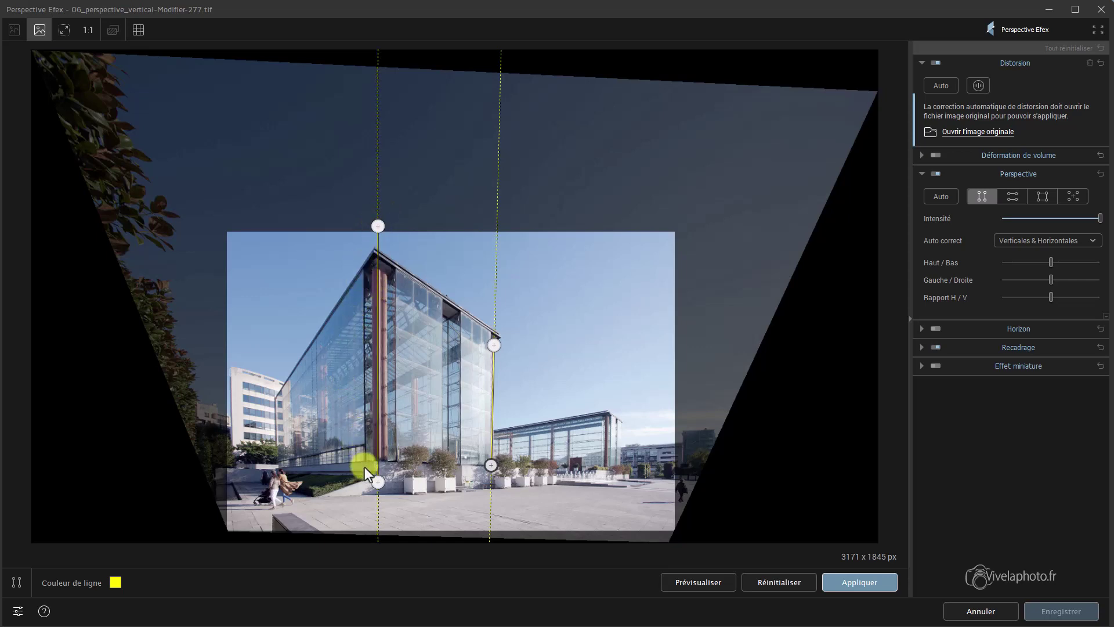
- Align the other vertical guide line with the upright edge just left of the building's red columns, using slowed cursor movement for precision
{"action": "mouse_move", "coordinate": [378, 225]}
{"action": "left_mouse_down"}
{"action": "mouse_move", "coordinate": [378, 255]}
{"action": "mouse_move", "coordinate": [379, 233]}
{"action": "left_mouse_up"}
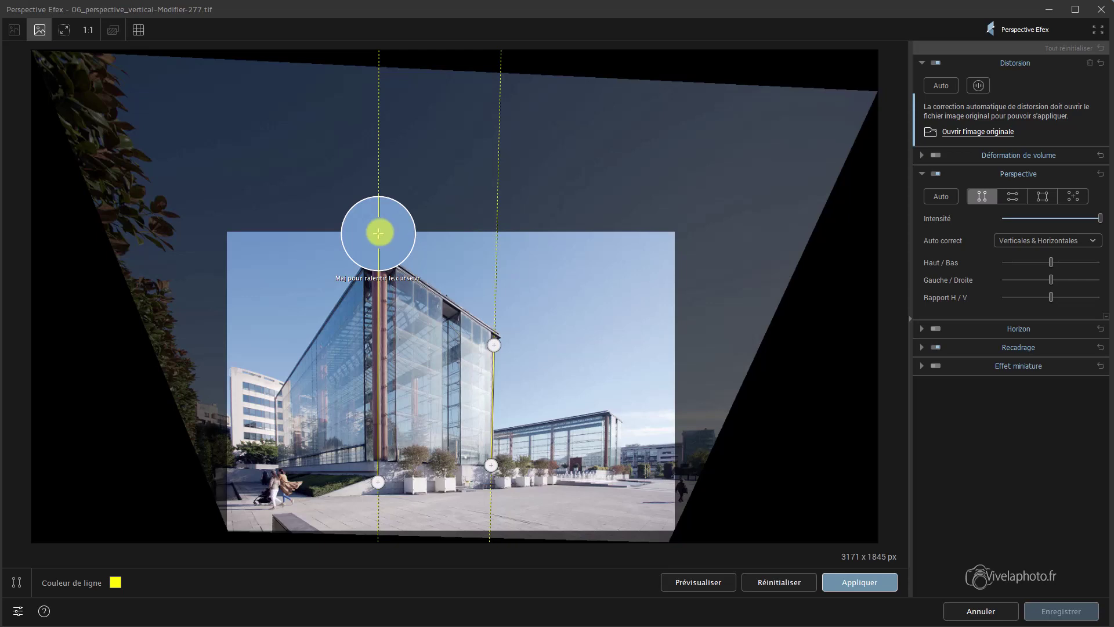
{"action": "key", "text": "shift"}
{"action": "left_click_drag", "start_coordinate": [379, 234], "coordinate": [363, 265]}
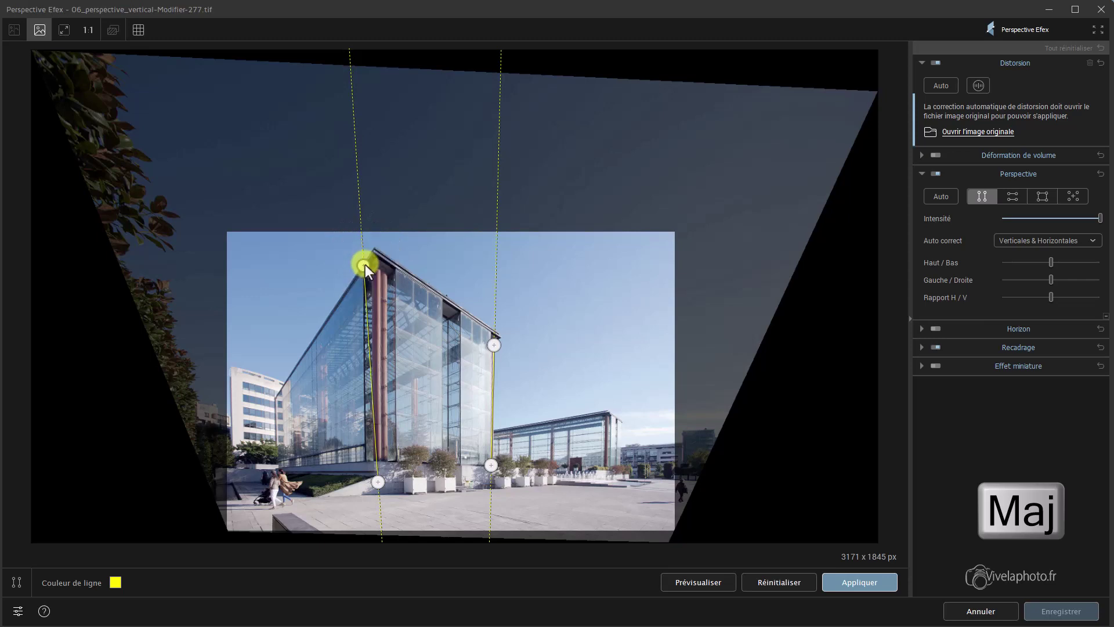
{"action": "left_click_drag", "start_coordinate": [381, 482], "coordinate": [366, 459]}
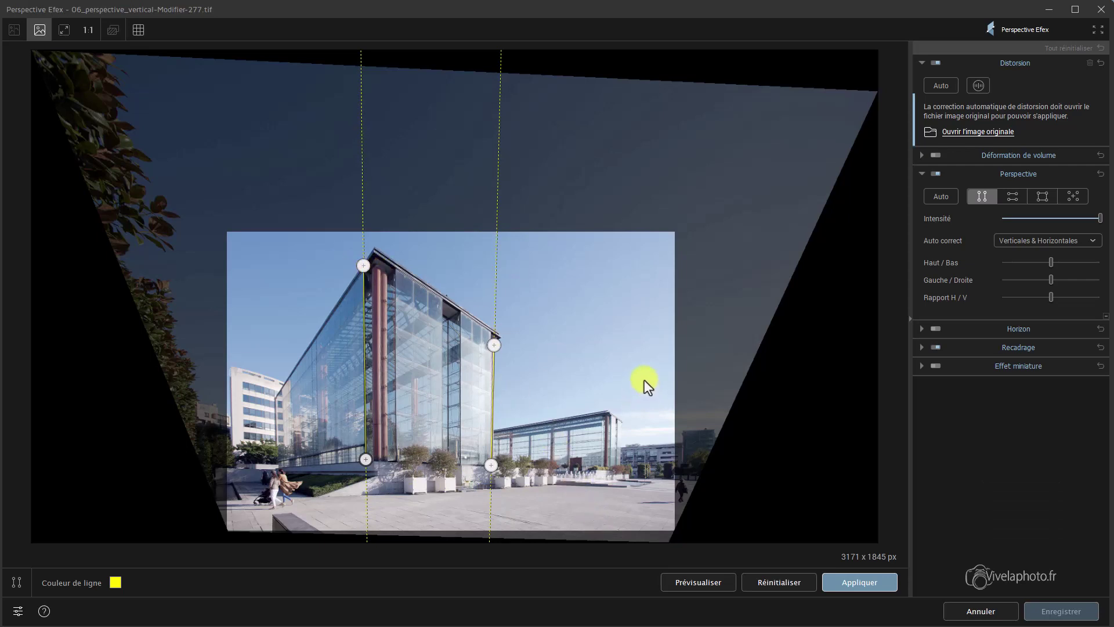
- Apply the vertical guide line correction, try it at a reduced Intensité, and switch the perspective correction off
{"action": "left_click", "coordinate": [860, 582]}
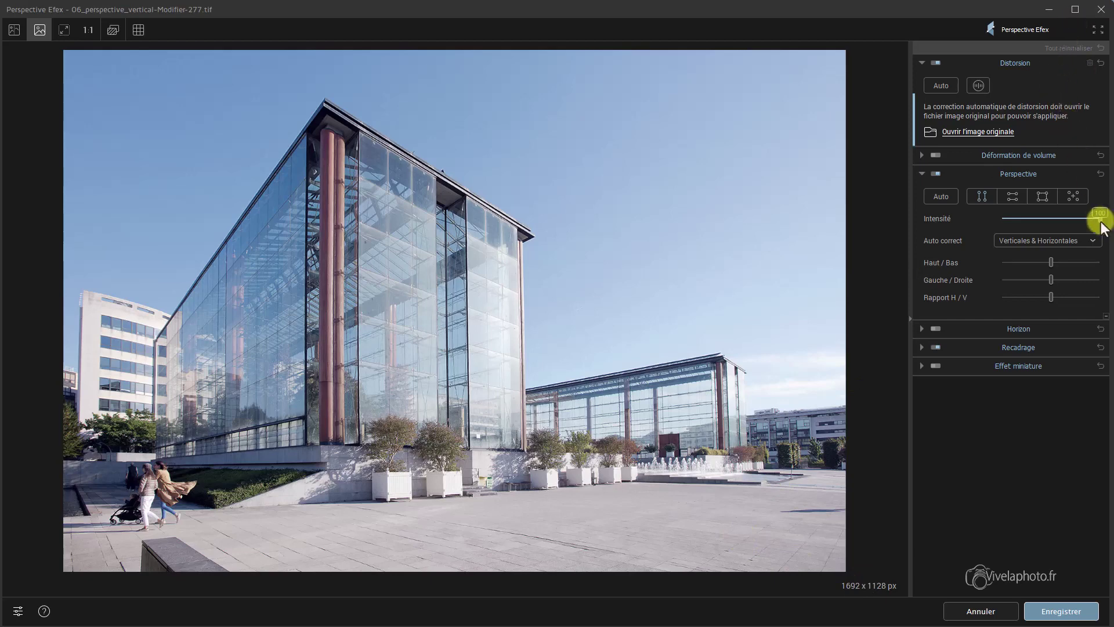
{"action": "left_click_drag", "start_coordinate": [1102, 221], "coordinate": [1058, 227]}
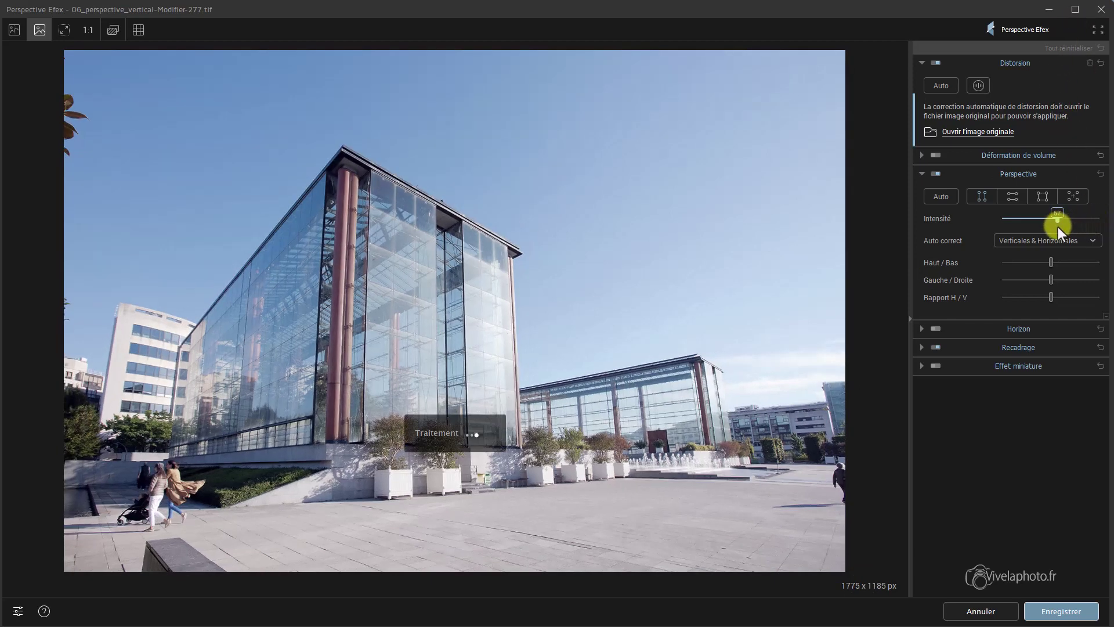
{"action": "left_click", "coordinate": [933, 174]}
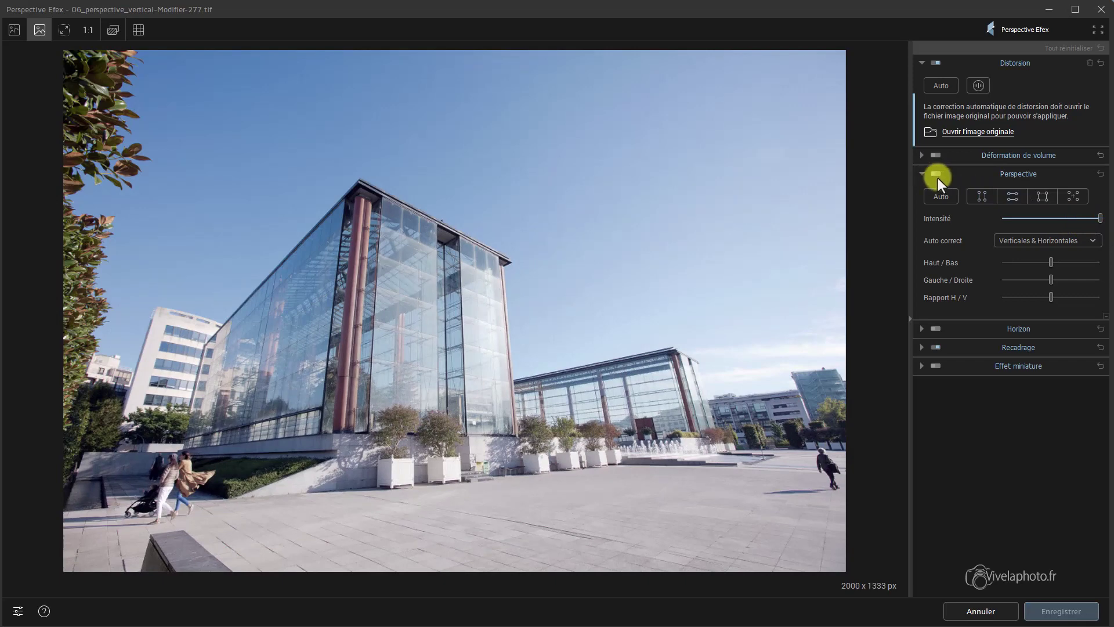
- Try the manual horizontal perspective correction with guide lines along the building's roof edge and base, and switch it off
{"action": "left_click", "coordinate": [1012, 197]}
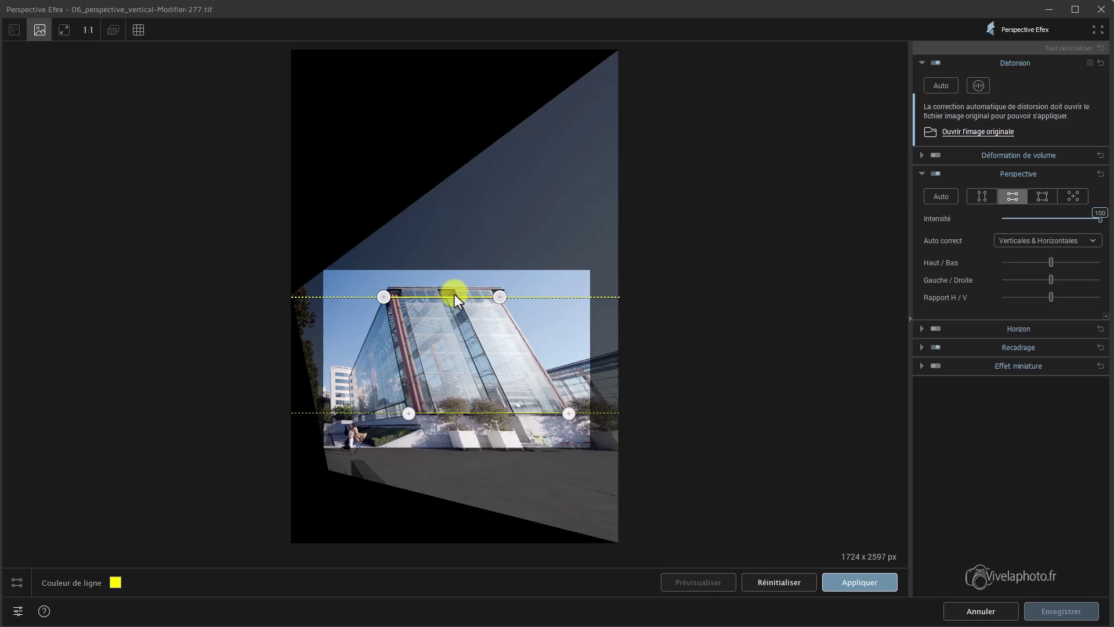
{"action": "left_click_drag", "start_coordinate": [454, 298], "coordinate": [497, 288]}
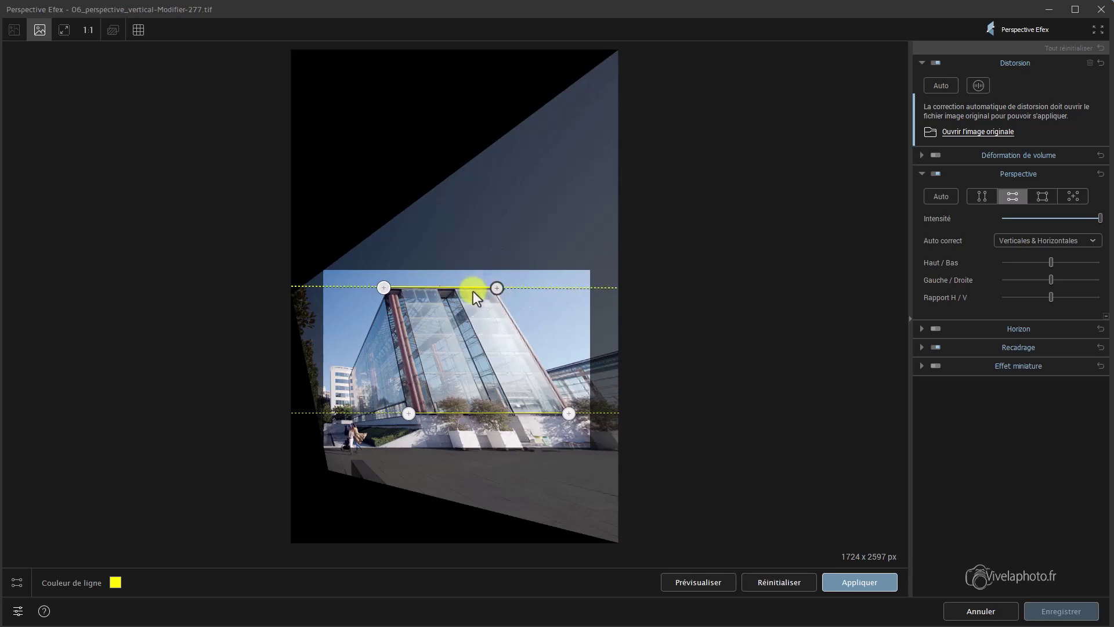
{"action": "left_click_drag", "start_coordinate": [383, 288], "coordinate": [384, 286]}
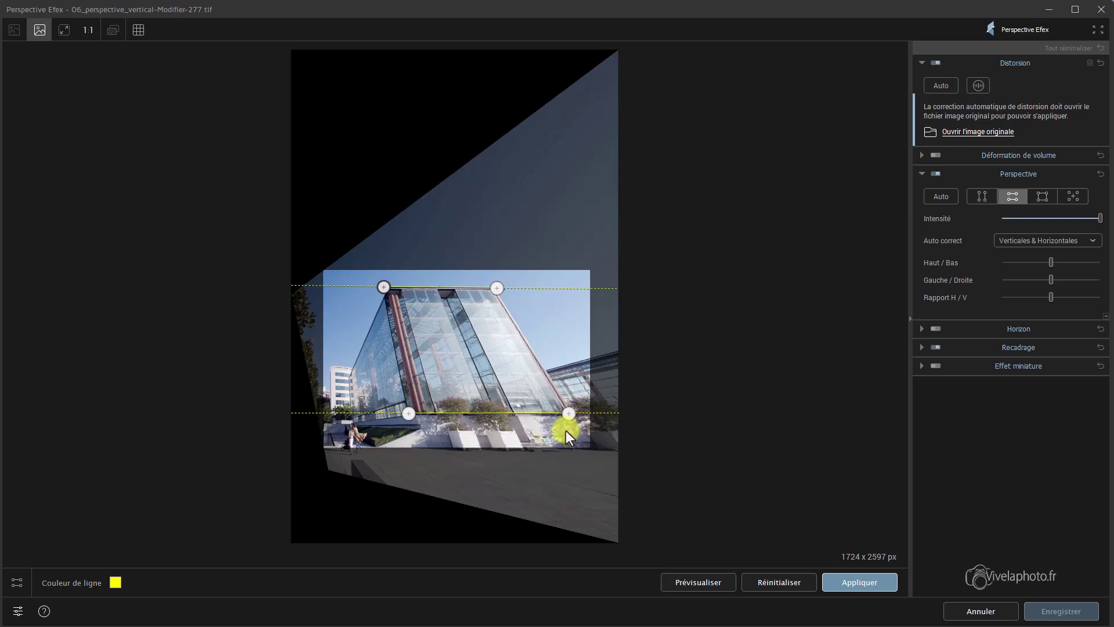
{"action": "left_click_drag", "start_coordinate": [576, 416], "coordinate": [576, 419]}
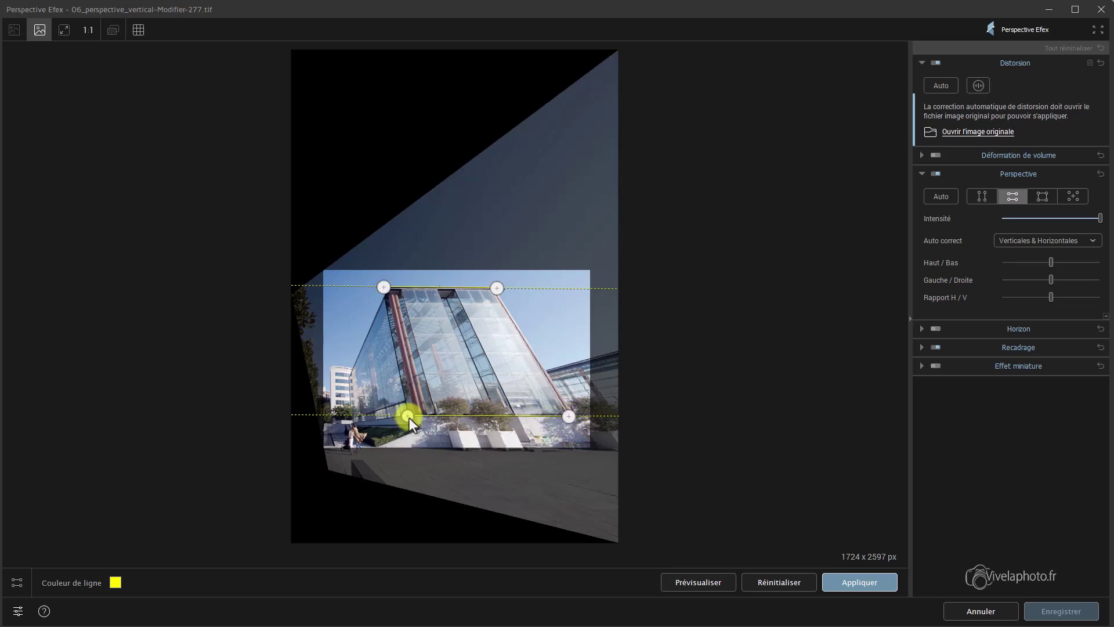
{"action": "left_click_drag", "start_coordinate": [409, 416], "coordinate": [408, 419]}
{"action": "left_click", "coordinate": [862, 582]}
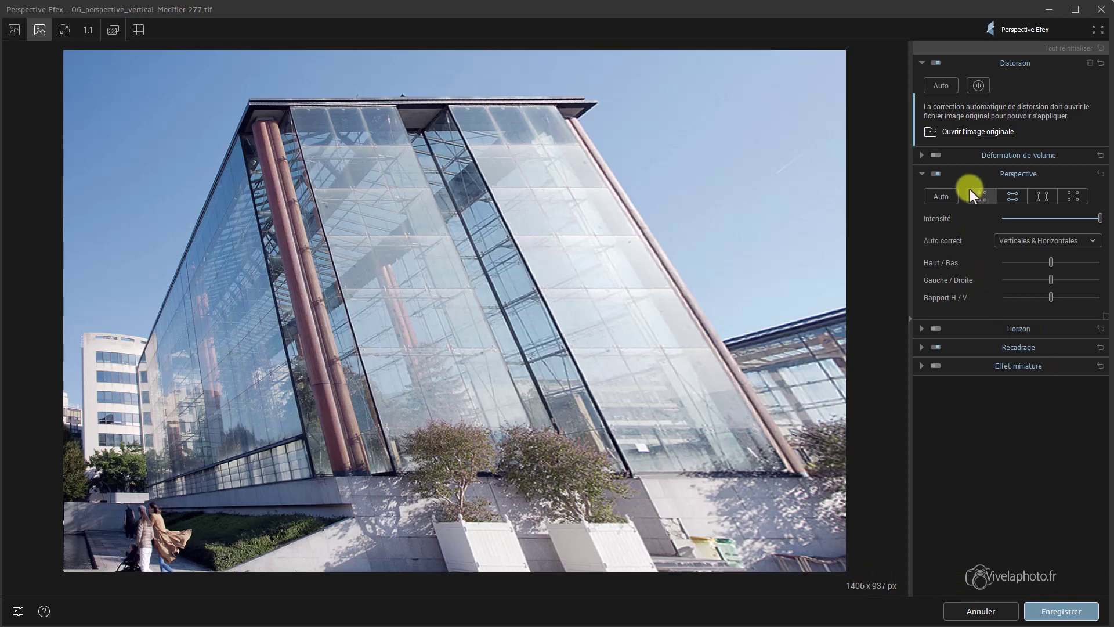
{"action": "left_click", "coordinate": [934, 172]}
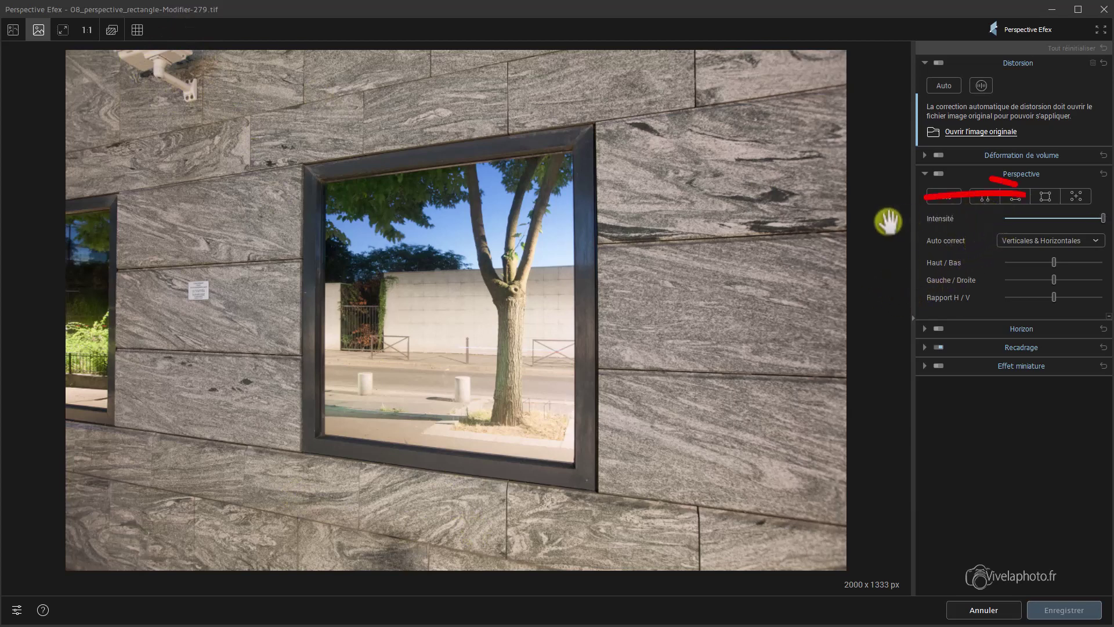
- Correct the window photo's perspective with the rectangle tool, placing its four points on the outer corners of the window frame
{"action": "left_click", "coordinate": [1043, 197]}
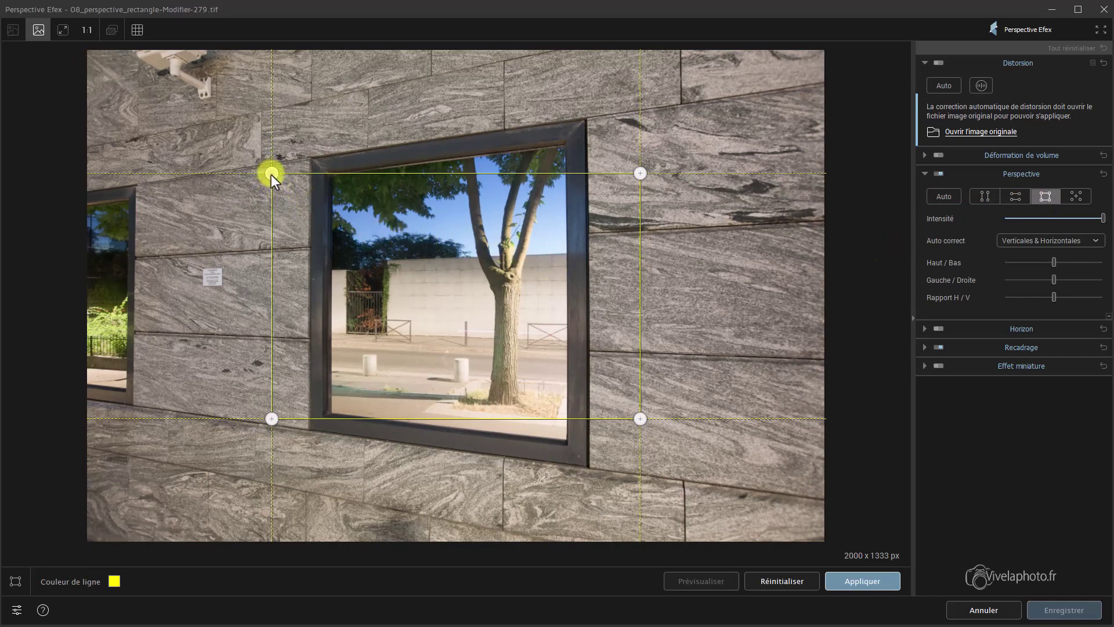
{"action": "left_click_drag", "start_coordinate": [271, 176], "coordinate": [313, 157]}
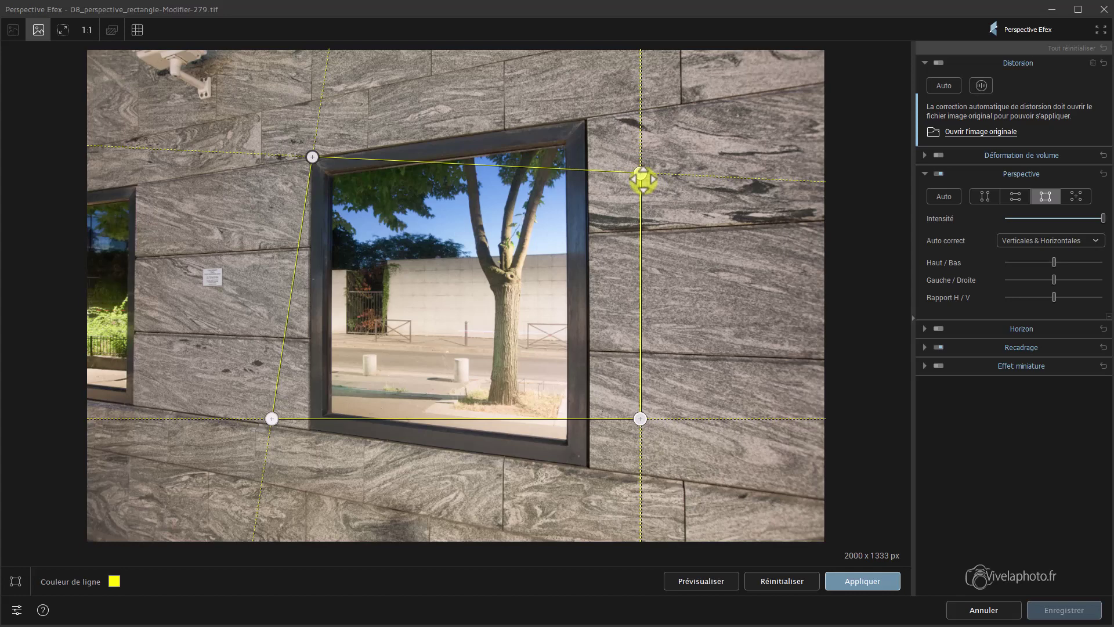
{"action": "left_click_drag", "start_coordinate": [640, 173], "coordinate": [583, 118]}
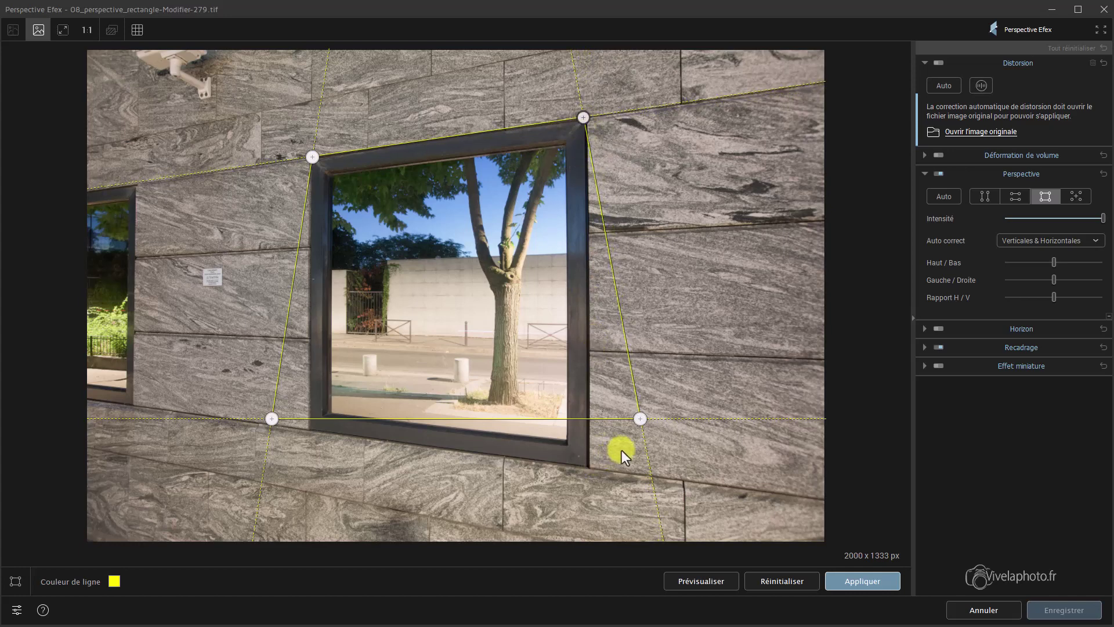
{"action": "mouse_move", "coordinate": [629, 356]}
{"action": "left_mouse_down"}
{"action": "mouse_move", "coordinate": [599, 356]}
{"action": "mouse_move", "coordinate": [631, 358]}
{"action": "left_mouse_up"}
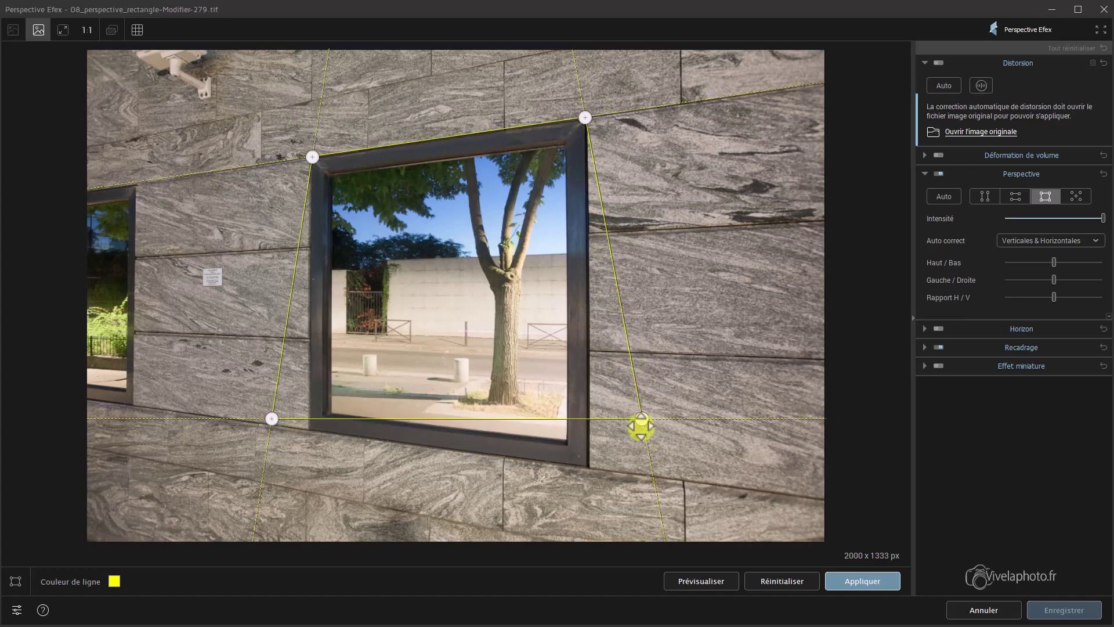
{"action": "left_click_drag", "start_coordinate": [642, 419], "coordinate": [587, 473]}
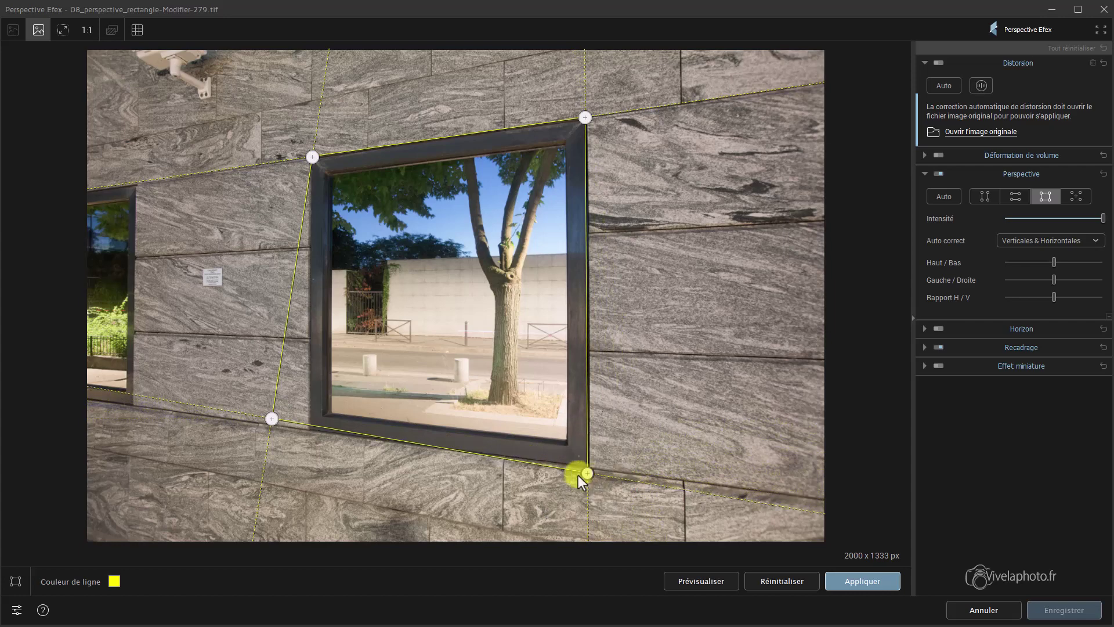
{"action": "left_click_drag", "start_coordinate": [587, 473], "coordinate": [588, 469]}
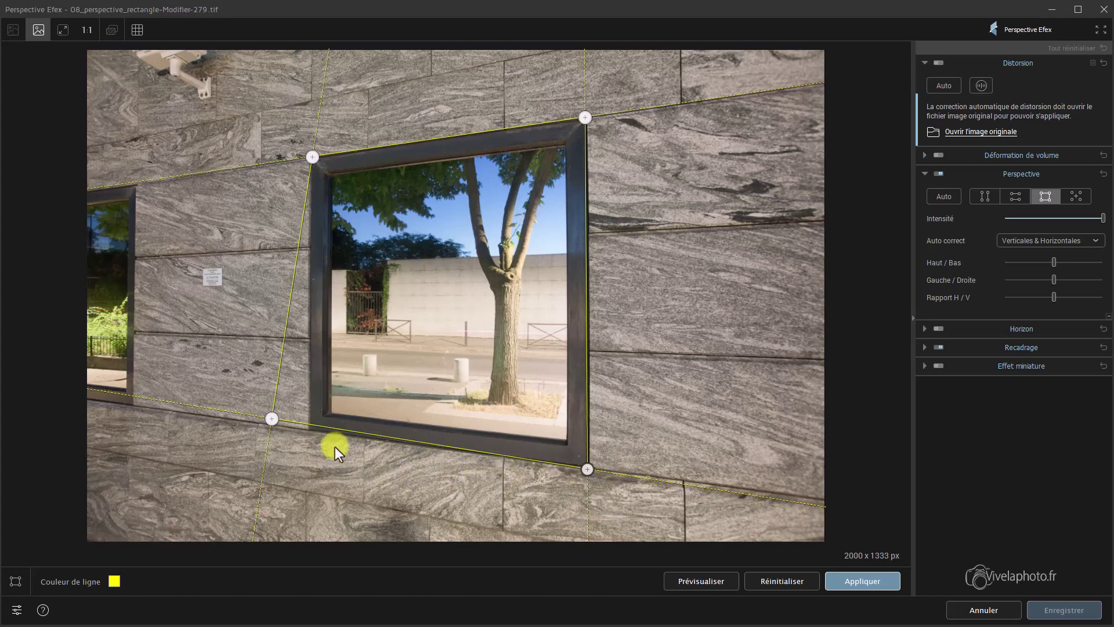
{"action": "left_click_drag", "start_coordinate": [269, 418], "coordinate": [310, 434]}
{"action": "left_click_drag", "start_coordinate": [310, 435], "coordinate": [310, 430]}
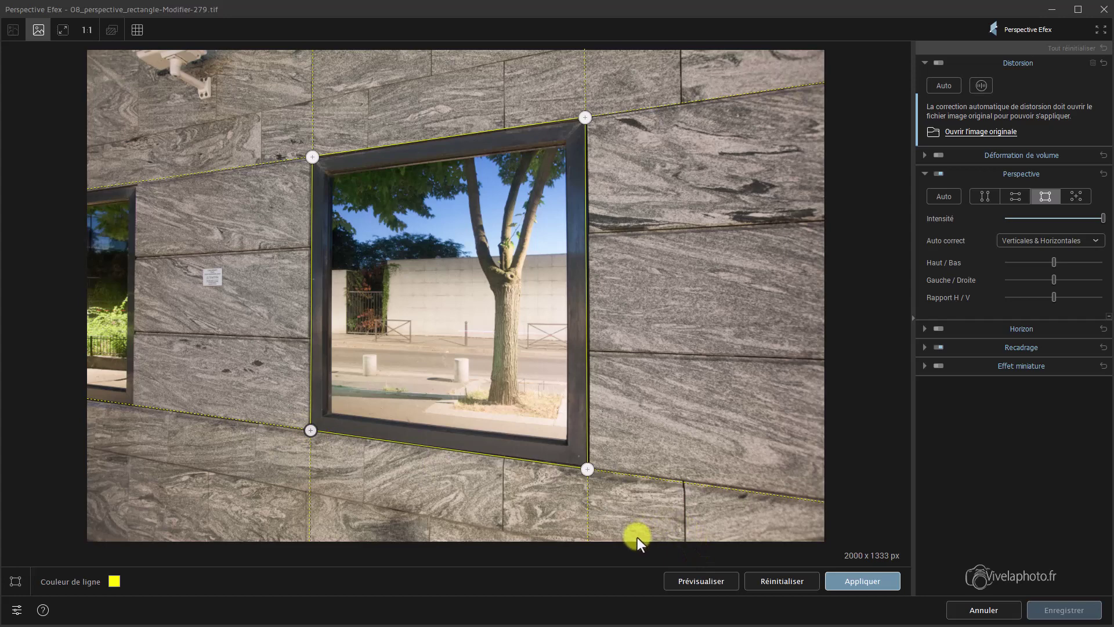
{"action": "left_click", "coordinate": [865, 581]}
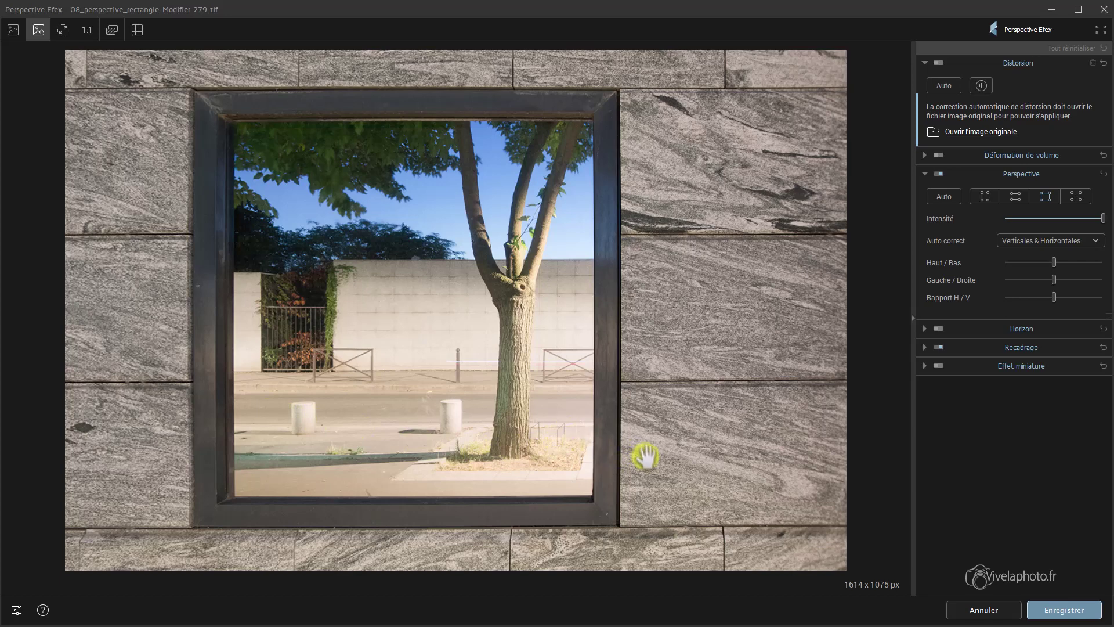
- Try the Haut / Bas and Gauche / Droite adjustments on the window photo and return both to 0
{"action": "mouse_move", "coordinate": [1053, 267]}
{"action": "mouse_move", "coordinate": [1054, 268]}
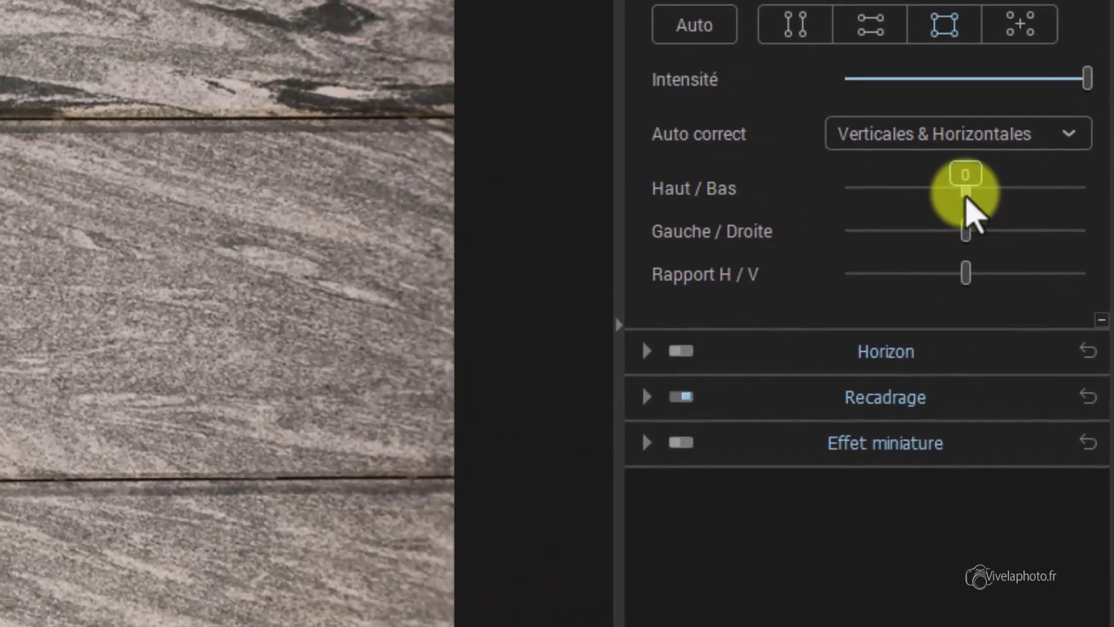
{"action": "left_click_drag", "start_coordinate": [967, 197], "coordinate": [986, 199]}
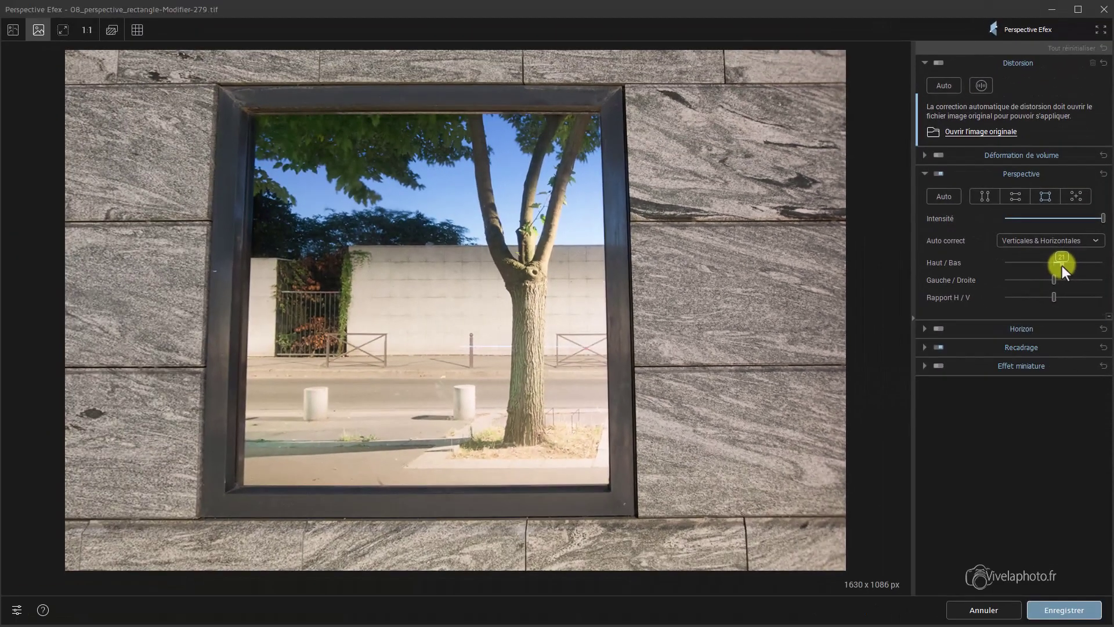
{"action": "left_click_drag", "start_coordinate": [1062, 265], "coordinate": [1041, 266]}
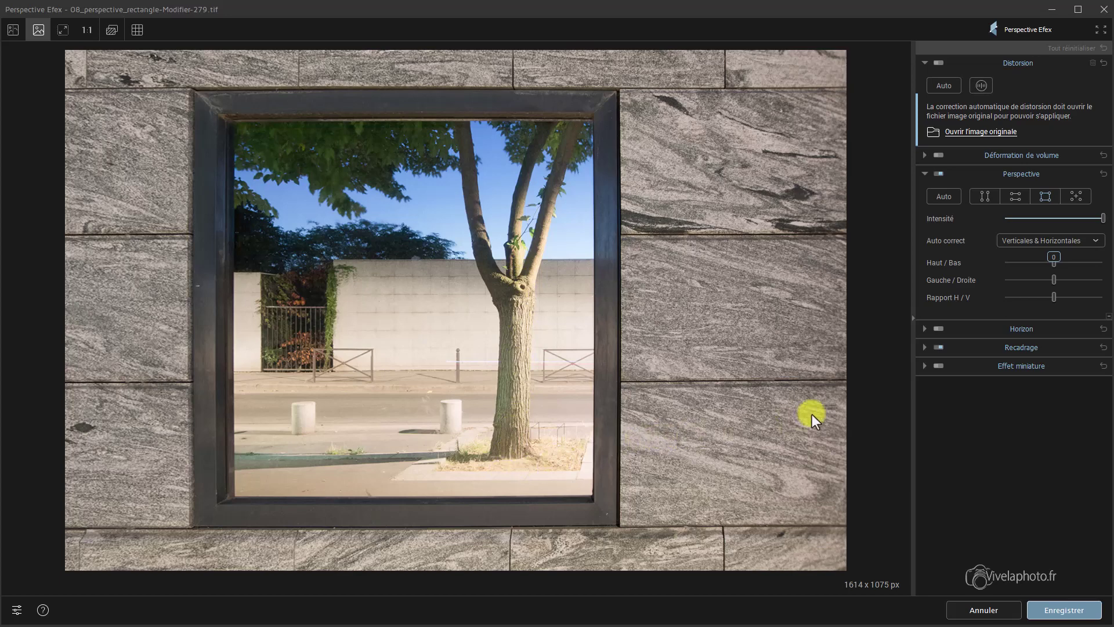
{"action": "mouse_move", "coordinate": [1075, 282]}
{"action": "mouse_move", "coordinate": [1054, 281]}
{"action": "left_mouse_down"}
{"action": "mouse_move", "coordinate": [1070, 286]}
{"action": "mouse_move", "coordinate": [1042, 281]}
{"action": "left_mouse_up"}
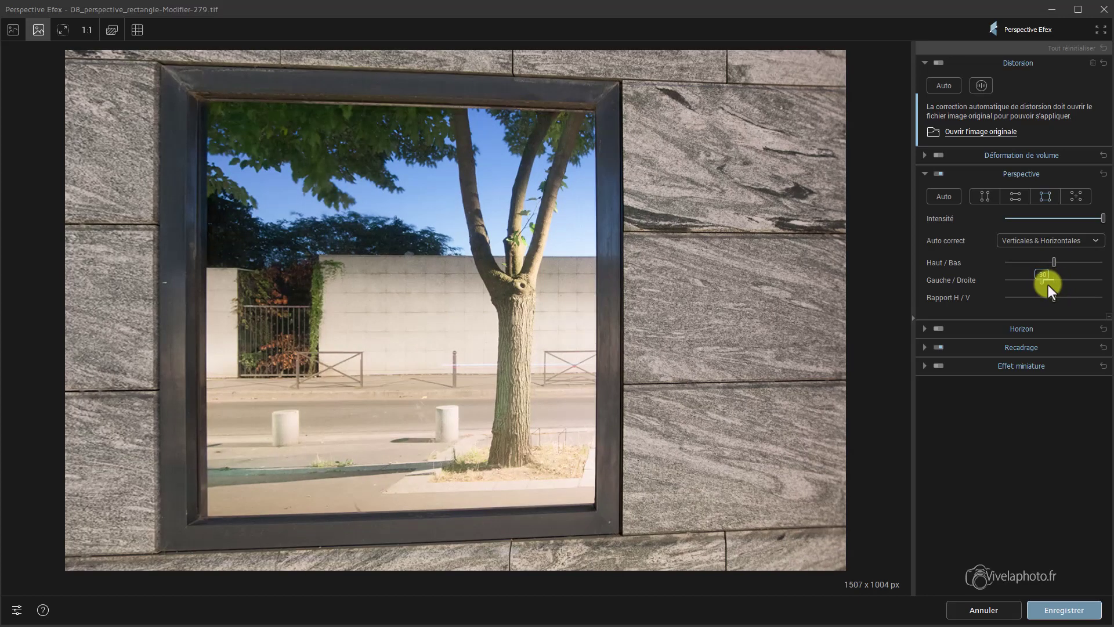
{"action": "left_click_drag", "start_coordinate": [1042, 283], "coordinate": [1053, 283]}
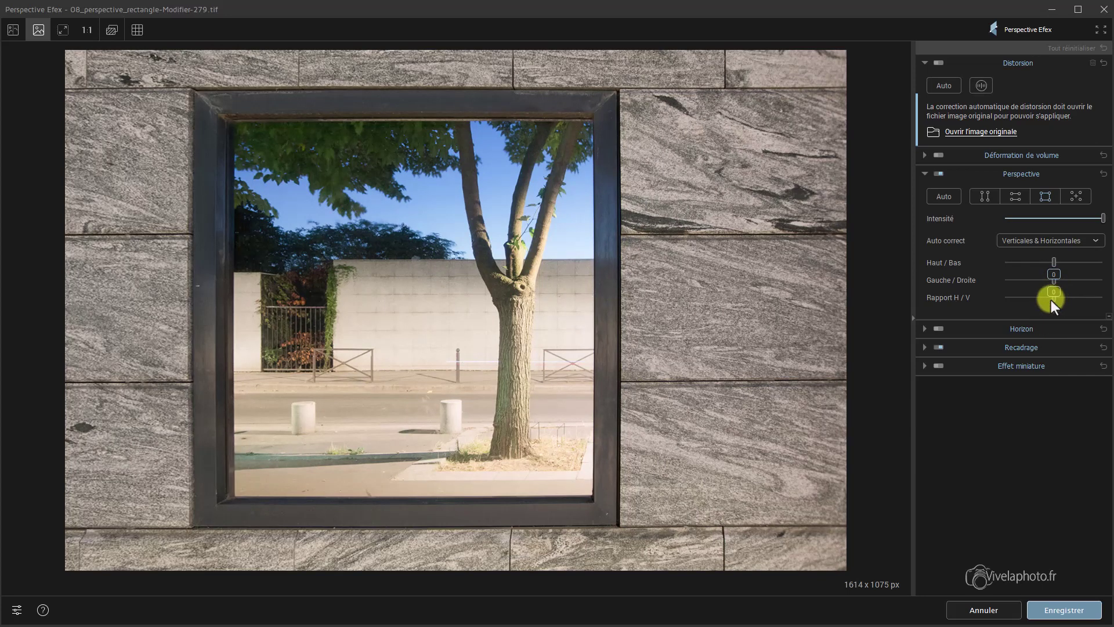
- Try the Rapport H / V adjustment in both directions on the window photo
{"action": "left_click_drag", "start_coordinate": [1053, 302], "coordinate": [1054, 303]}
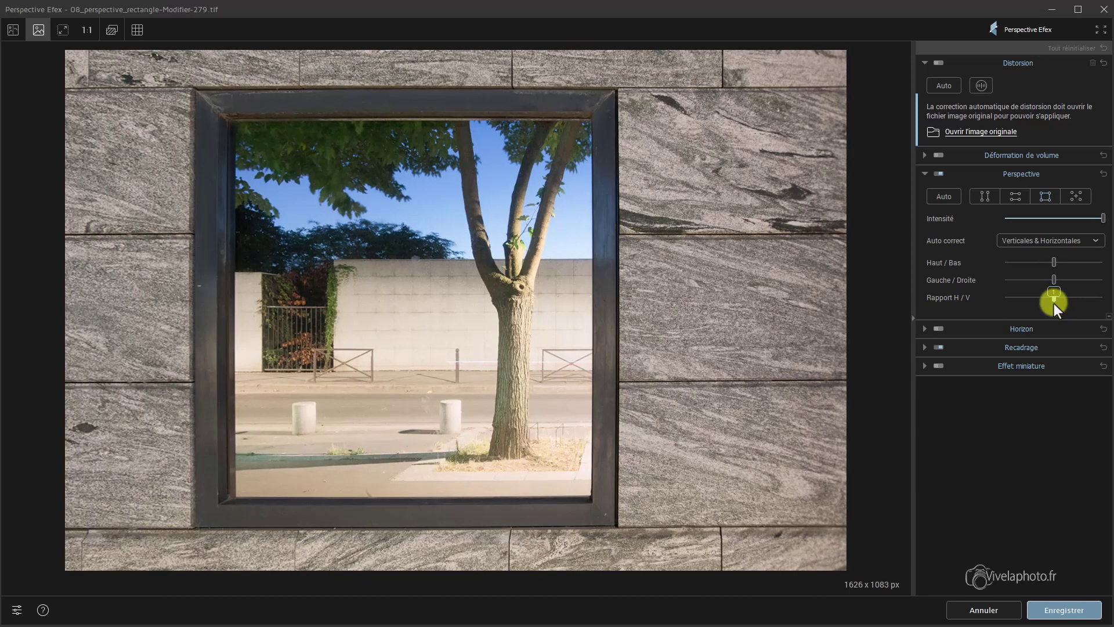
{"action": "left_click_drag", "start_coordinate": [1067, 303], "coordinate": [1039, 305]}
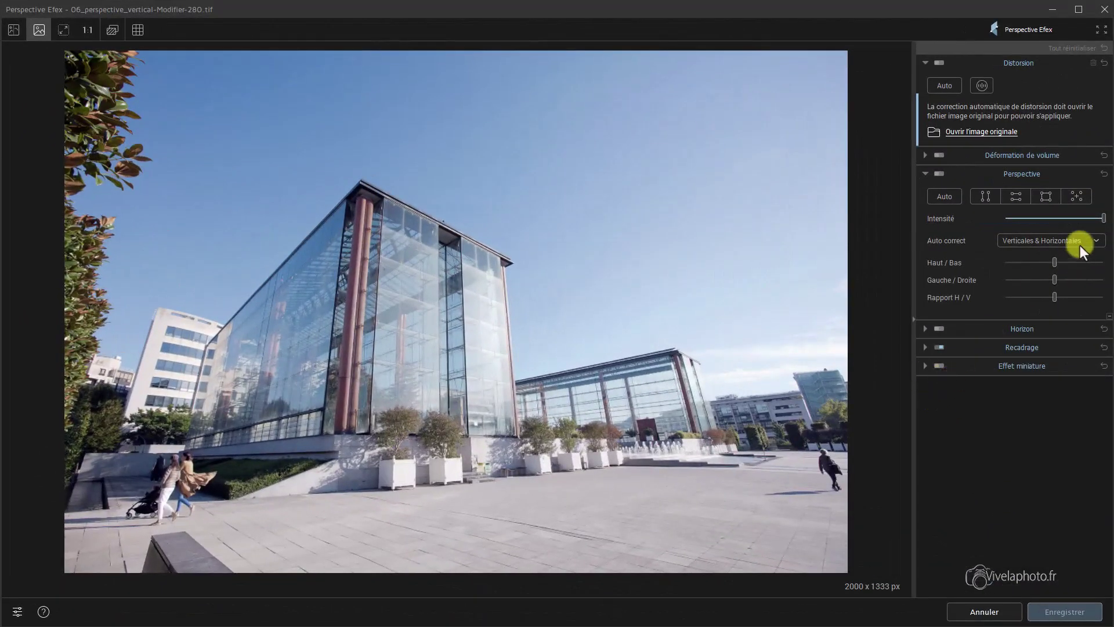
- Start the eight-point perspective tool on the glass building photo and set the vertical guide lines' color to red #ff2a05
{"action": "mouse_move", "coordinate": [1097, 221]}
{"action": "left_click", "coordinate": [1077, 200]}
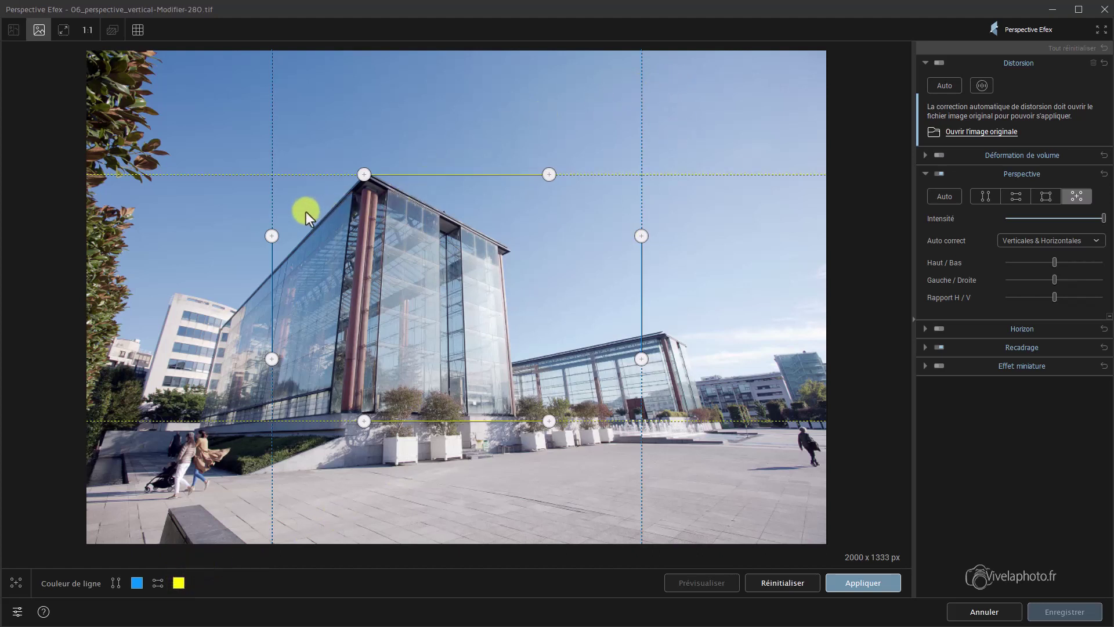
{"action": "left_click", "coordinate": [137, 582]}
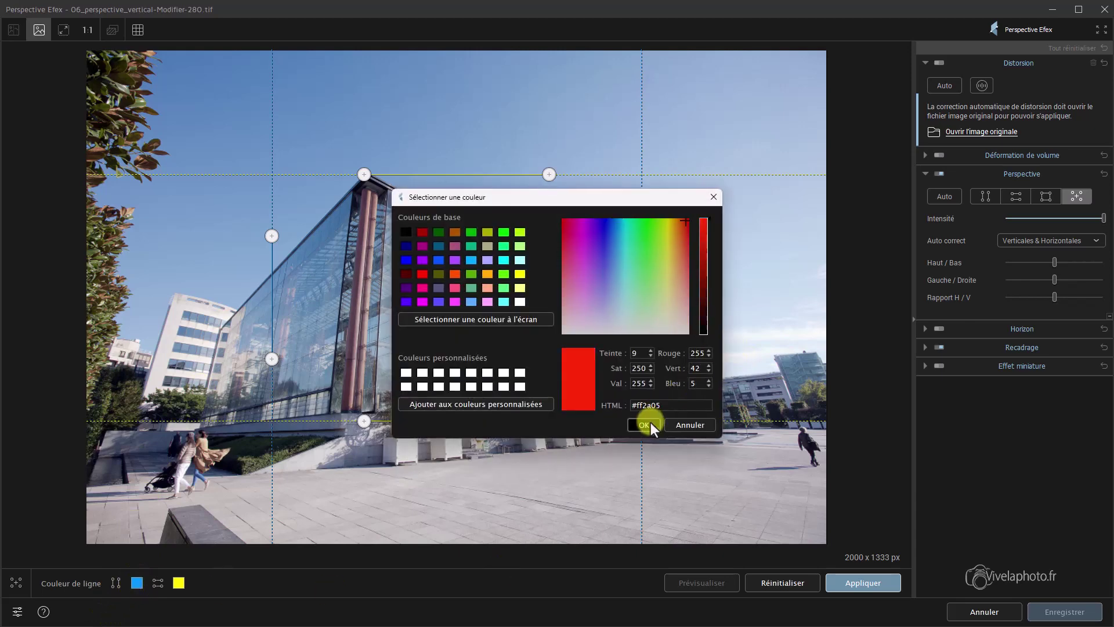
{"action": "left_click", "coordinate": [650, 422]}
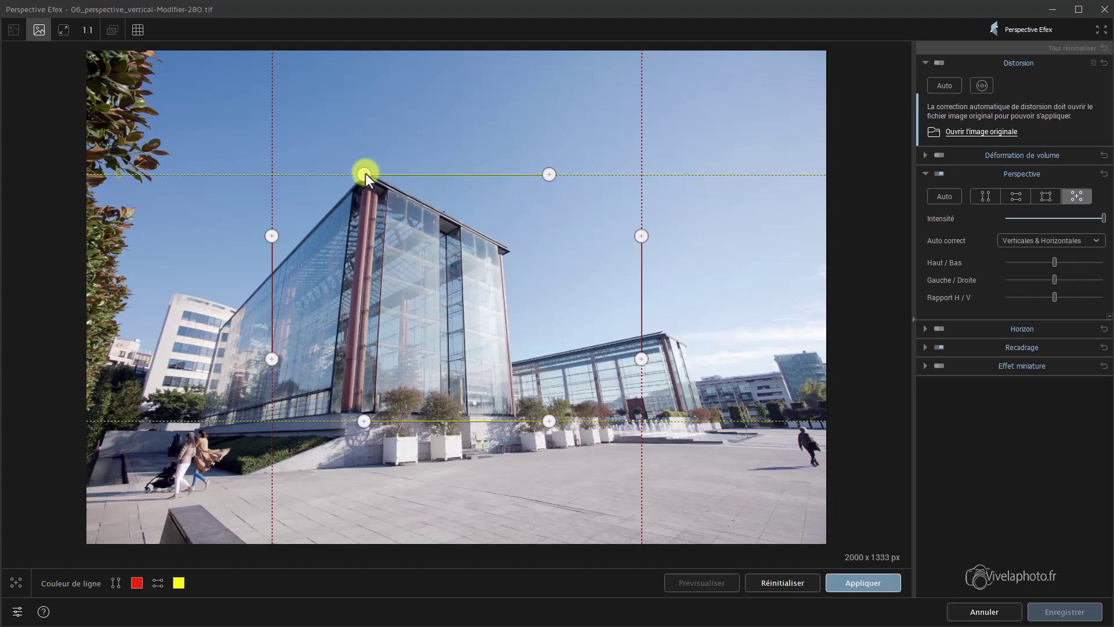
- Place the upper horizontal guide's first point on the roof corner and lay the lower horizontal guide along the base of the glass façade
{"action": "left_click_drag", "start_coordinate": [363, 173], "coordinate": [364, 172]}
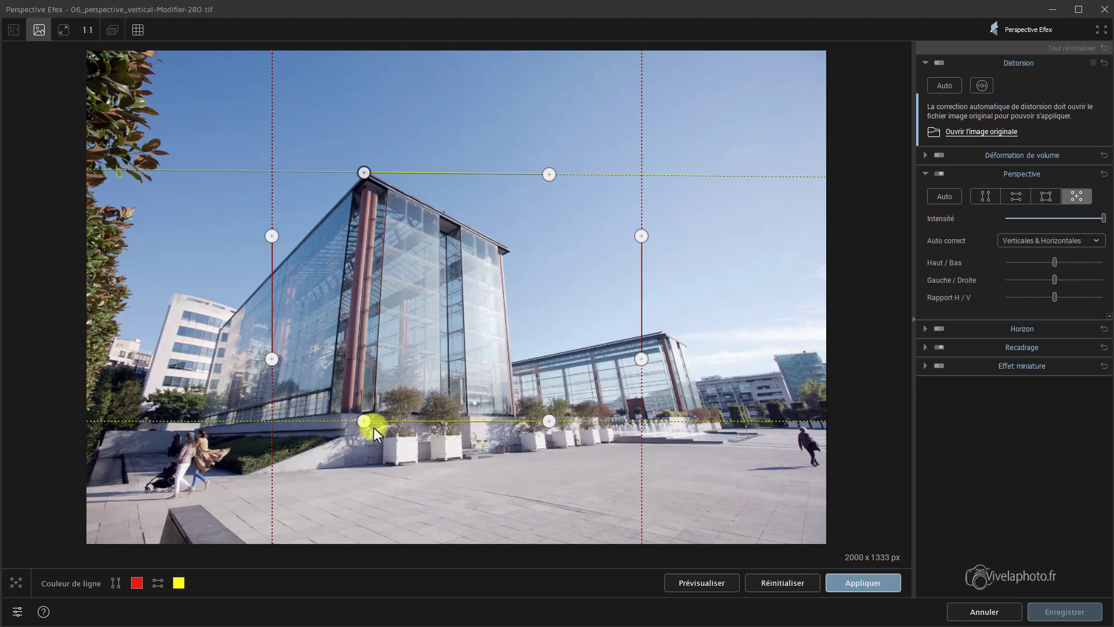
{"action": "left_click_drag", "start_coordinate": [364, 422], "coordinate": [342, 413]}
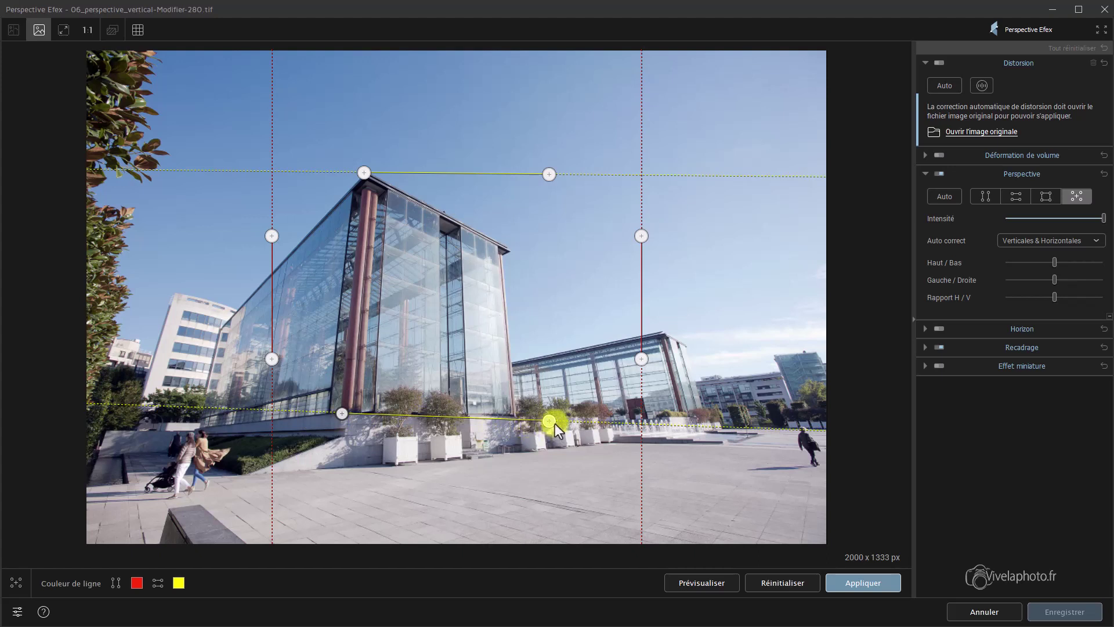
{"action": "left_click_drag", "start_coordinate": [552, 423], "coordinate": [515, 416]}
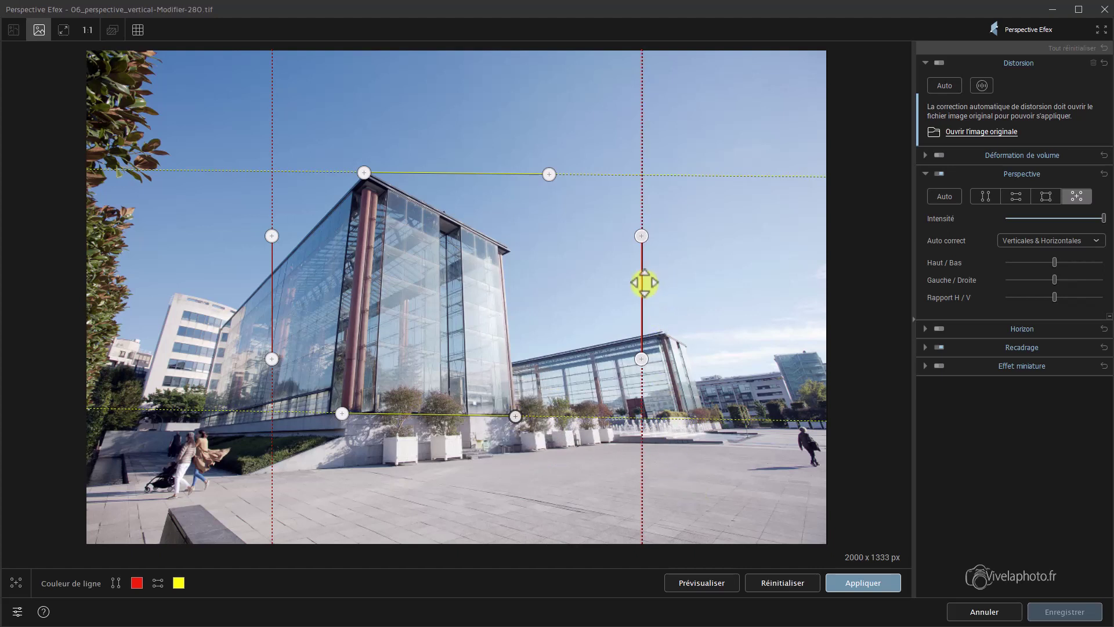
- Align the two vertical guide lines with the two side edges of the building's glass front façade
{"action": "left_click_drag", "start_coordinate": [642, 281], "coordinate": [514, 278]}
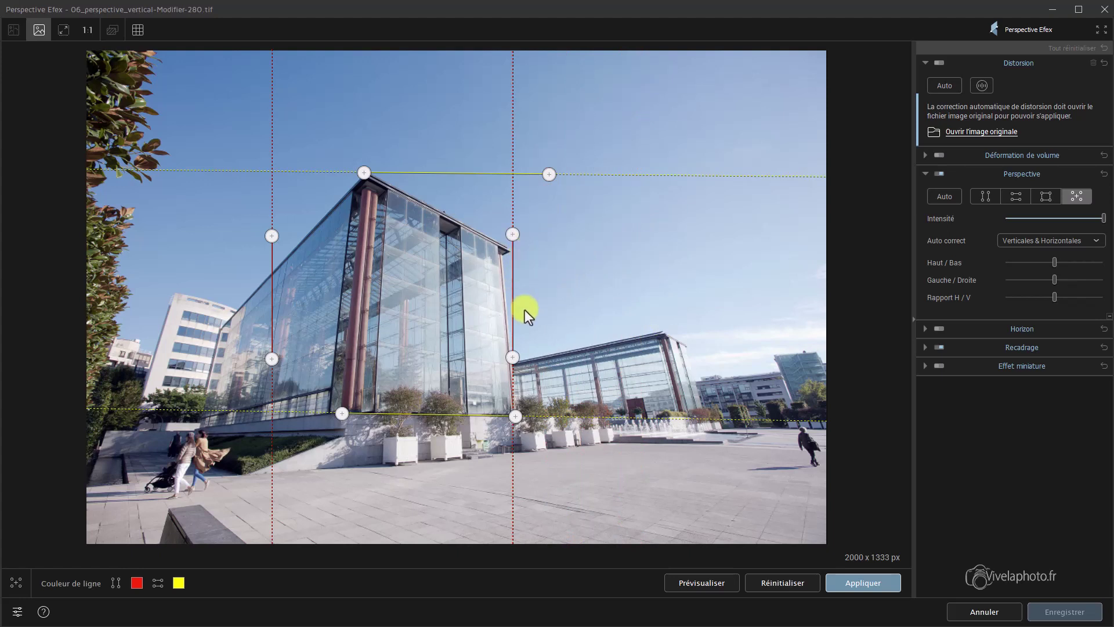
{"action": "left_click_drag", "start_coordinate": [512, 357], "coordinate": [514, 389]}
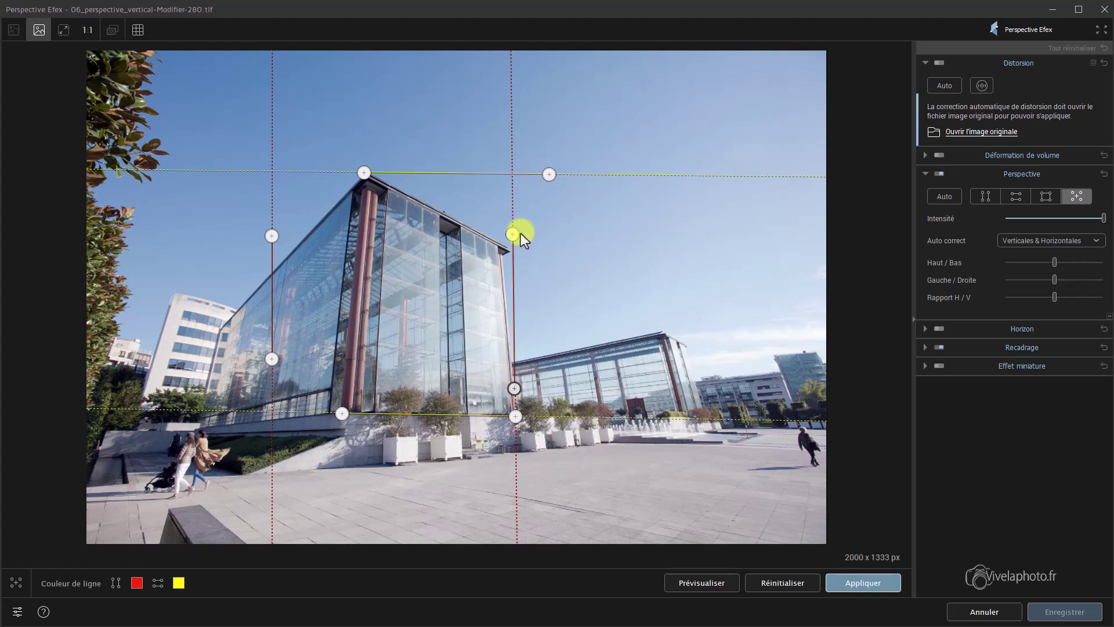
{"action": "left_click_drag", "start_coordinate": [513, 235], "coordinate": [502, 257]}
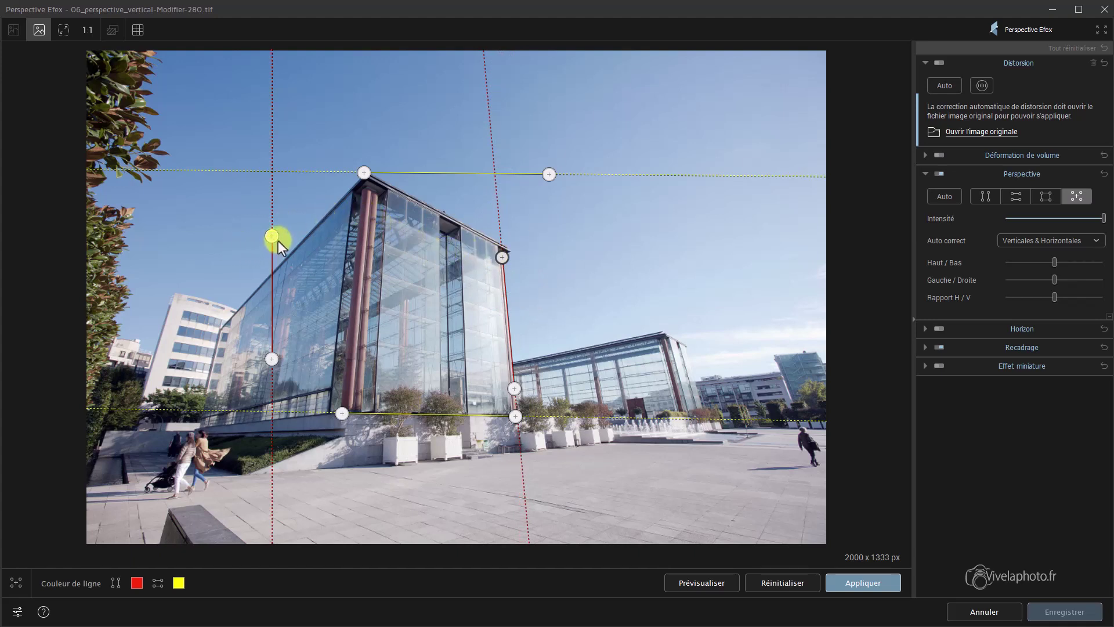
{"action": "left_click_drag", "start_coordinate": [275, 232], "coordinate": [353, 194]}
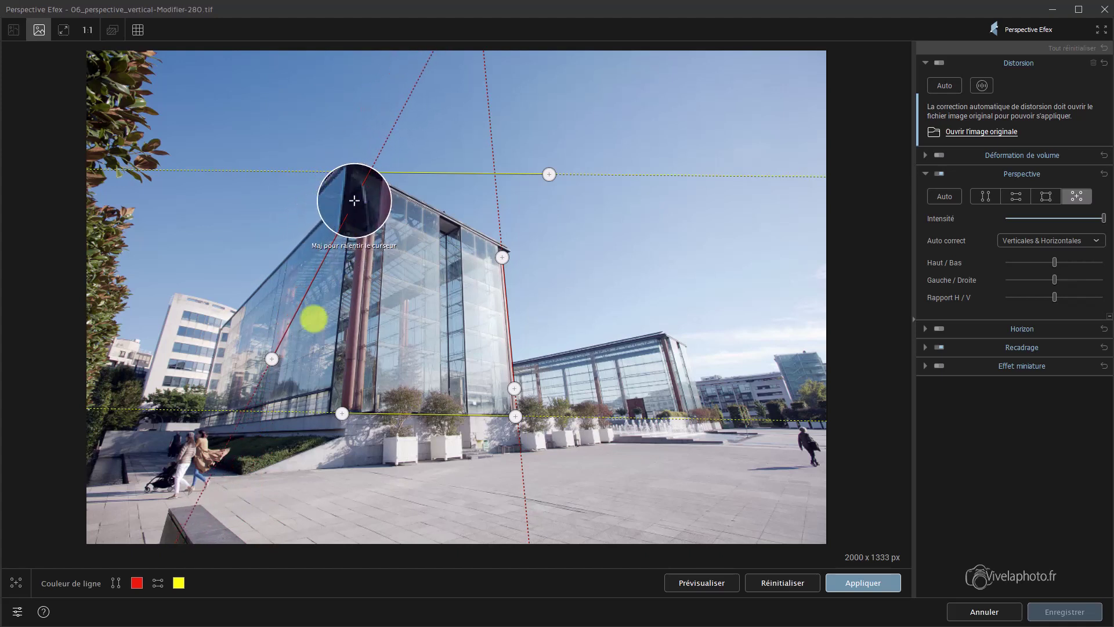
{"action": "left_click_drag", "start_coordinate": [271, 358], "coordinate": [339, 374]}
{"action": "left_click_drag", "start_coordinate": [328, 378], "coordinate": [332, 380]}
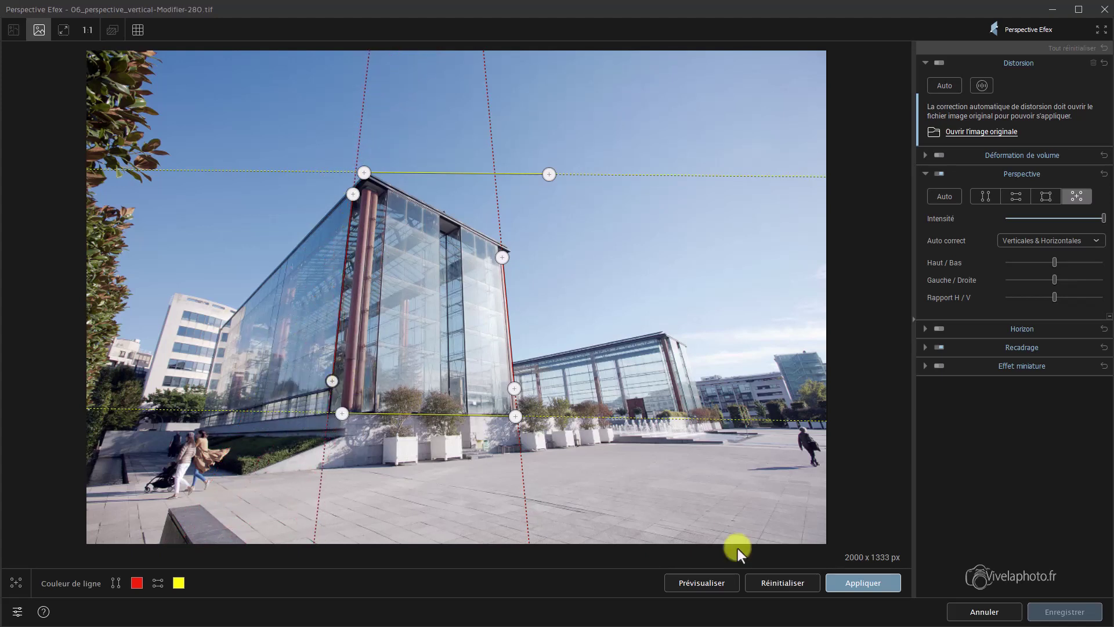
- Align the upper horizontal guide with the front roof edge, apply the eight-point correction, and switch the perspective correction off
{"action": "left_click_drag", "start_coordinate": [550, 174], "coordinate": [530, 257]}
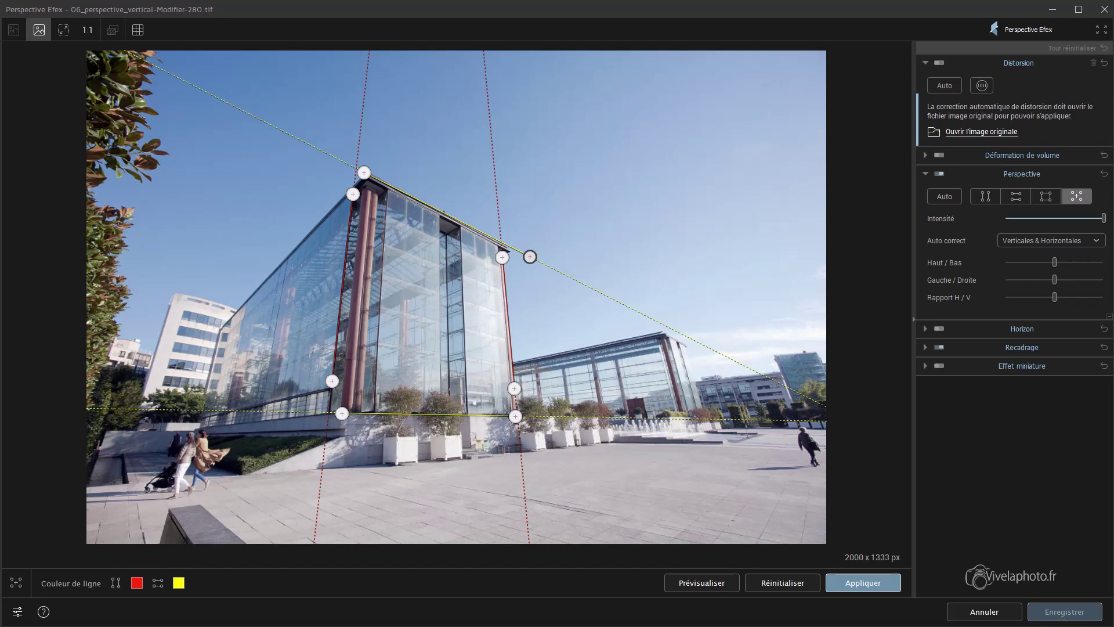
{"action": "left_click", "coordinate": [874, 580]}
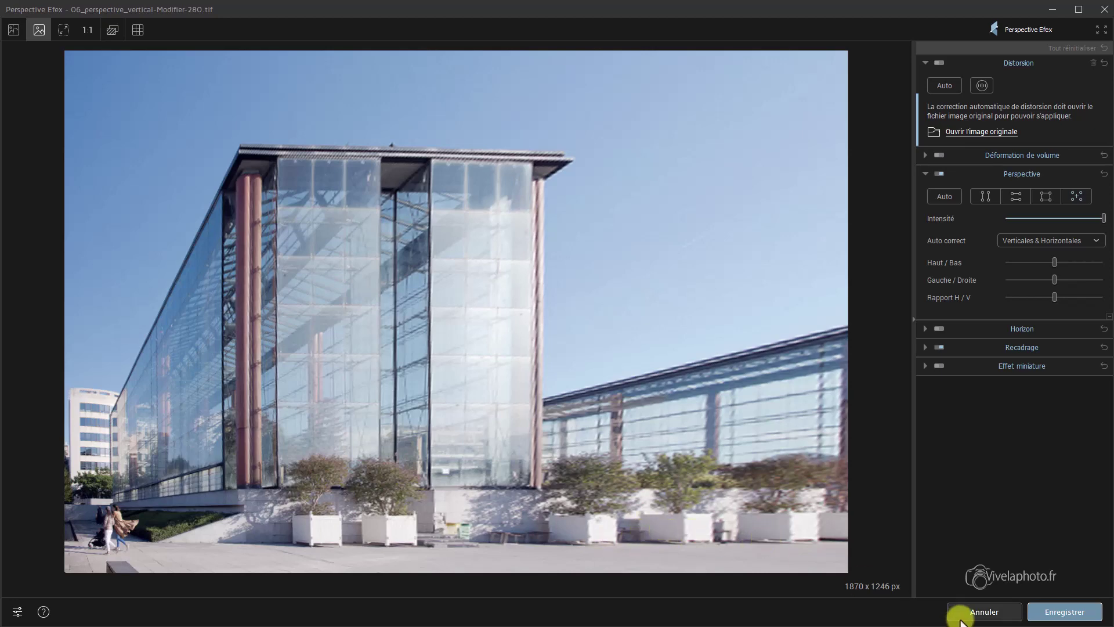
{"action": "left_click", "coordinate": [938, 173]}
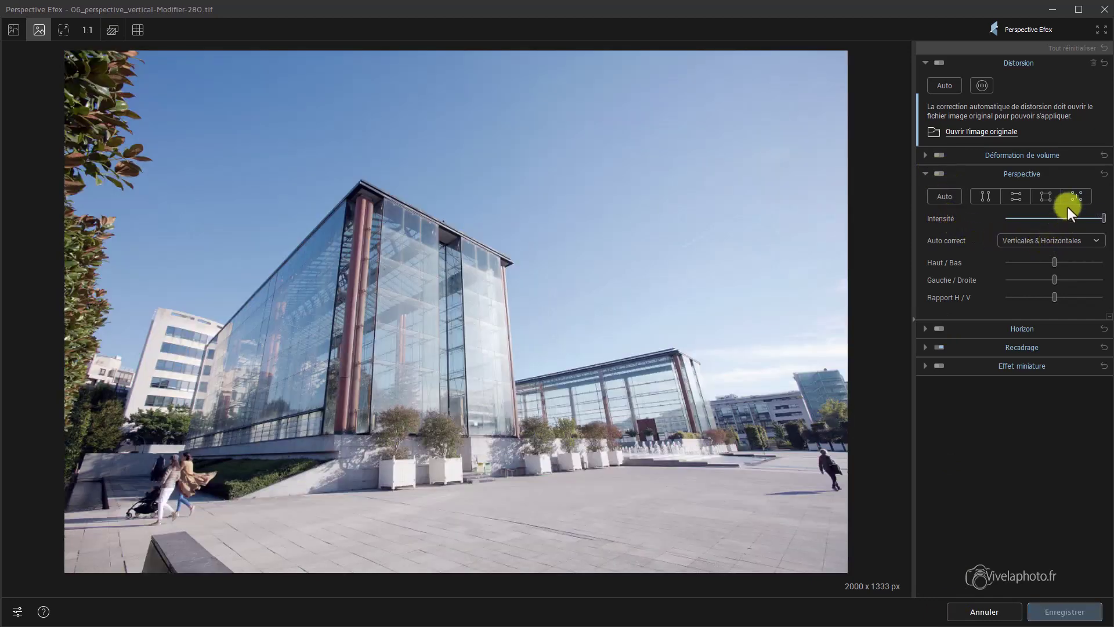
- Restart the eight-point tool, moving each vertical guide as a whole and fitting it to one side edge of the glass façade
{"action": "left_click", "coordinate": [1077, 196]}
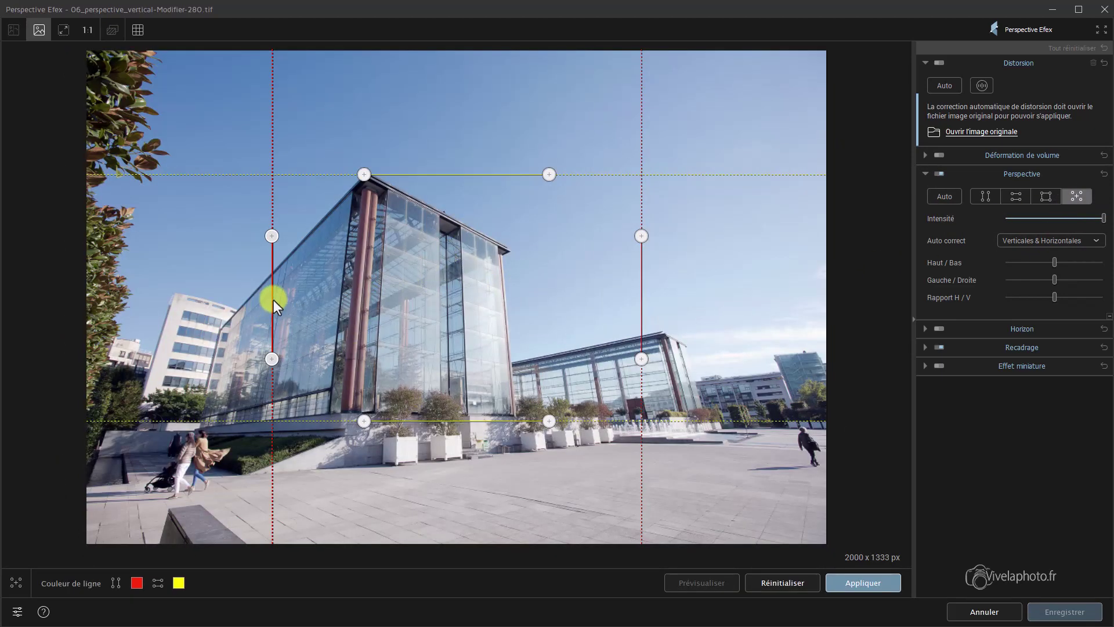
{"action": "left_click_drag", "start_coordinate": [274, 299], "coordinate": [333, 346]}
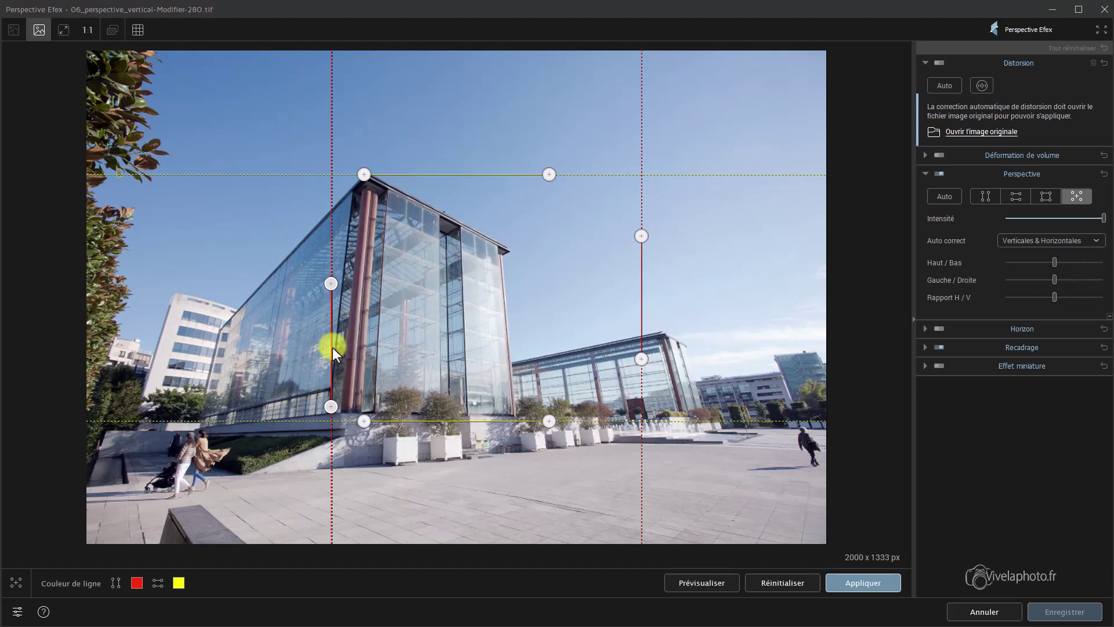
{"action": "left_click_drag", "start_coordinate": [331, 283], "coordinate": [353, 188]}
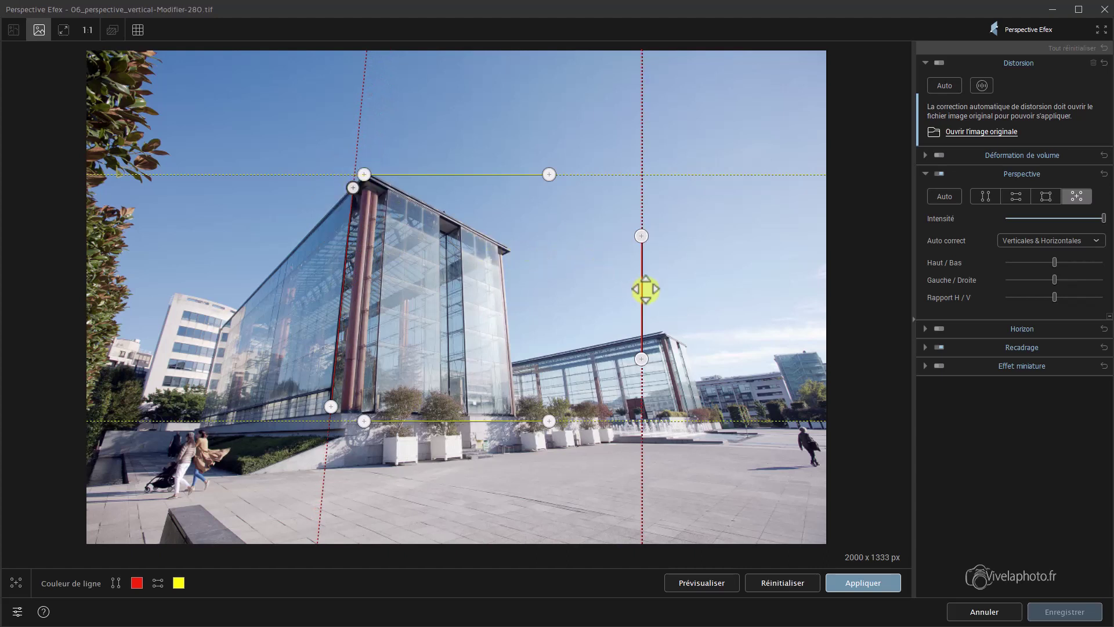
{"action": "left_click_drag", "start_coordinate": [643, 288], "coordinate": [519, 343]}
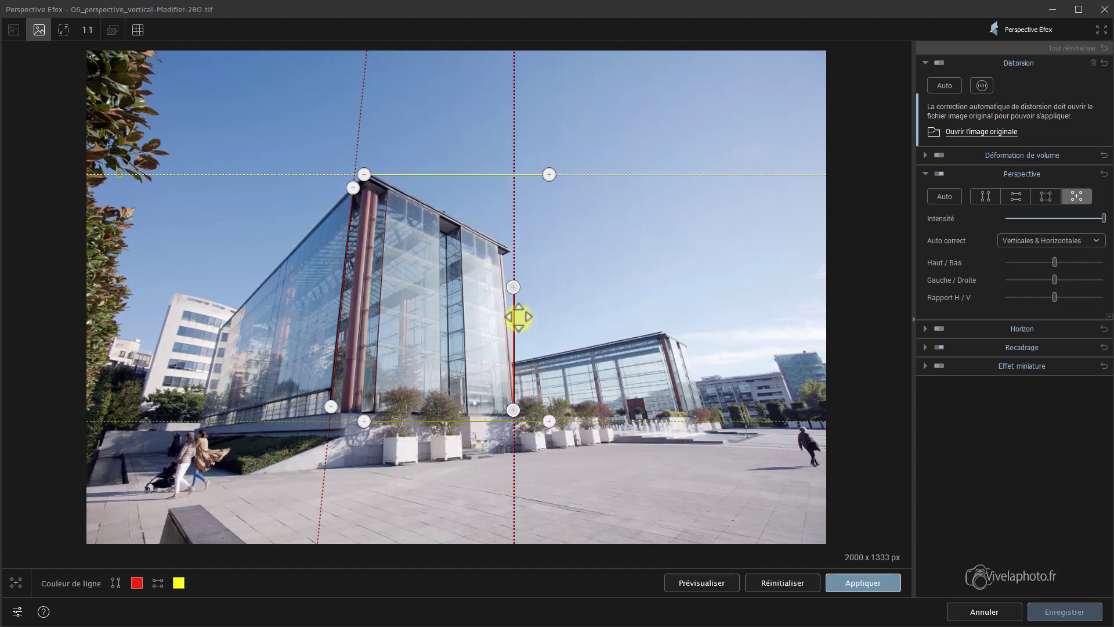
{"action": "left_click_drag", "start_coordinate": [513, 287], "coordinate": [502, 257]}
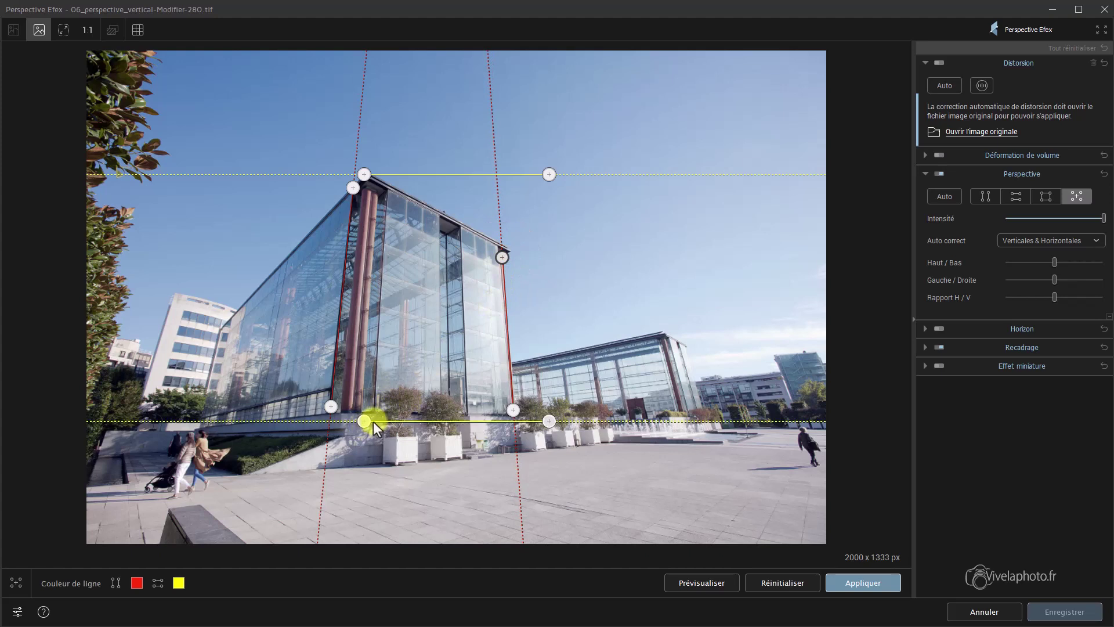
- Fit the lower horizontal guide to the base of the glass façade between the vertical guides and apply the correction
{"action": "left_click_drag", "start_coordinate": [366, 423], "coordinate": [352, 414]}
{"action": "left_click_drag", "start_coordinate": [549, 421], "coordinate": [510, 415]}
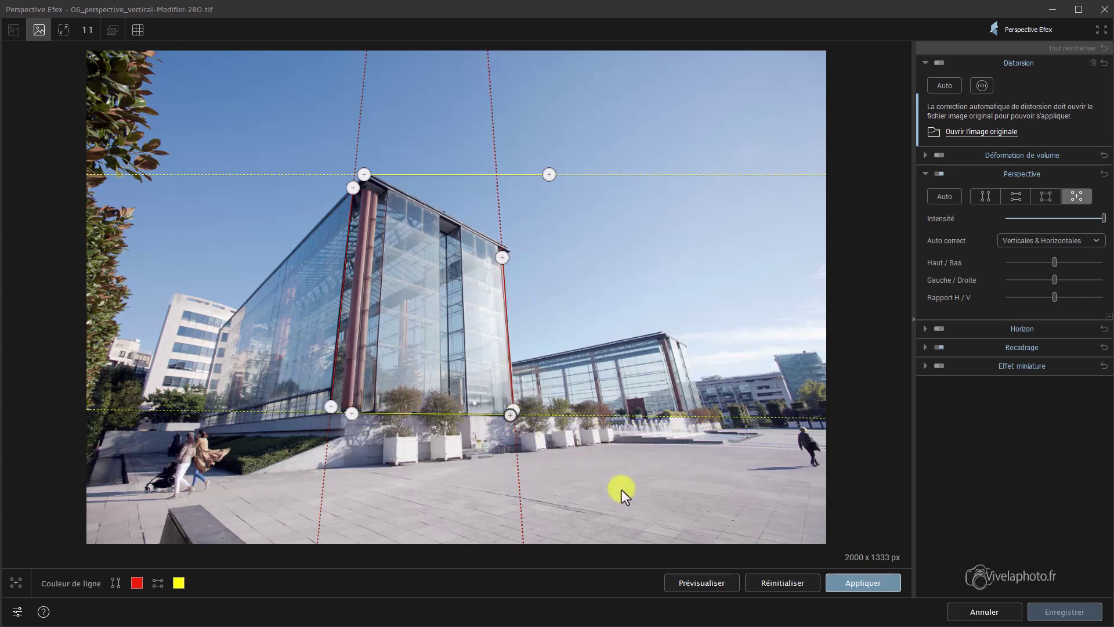
{"action": "left_click", "coordinate": [862, 586]}
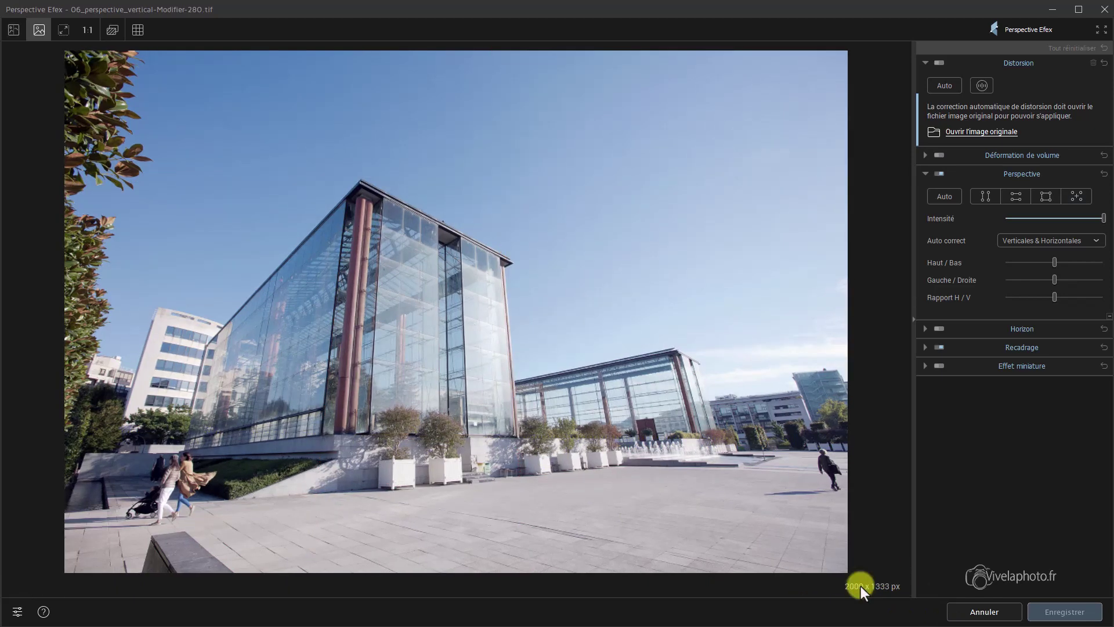
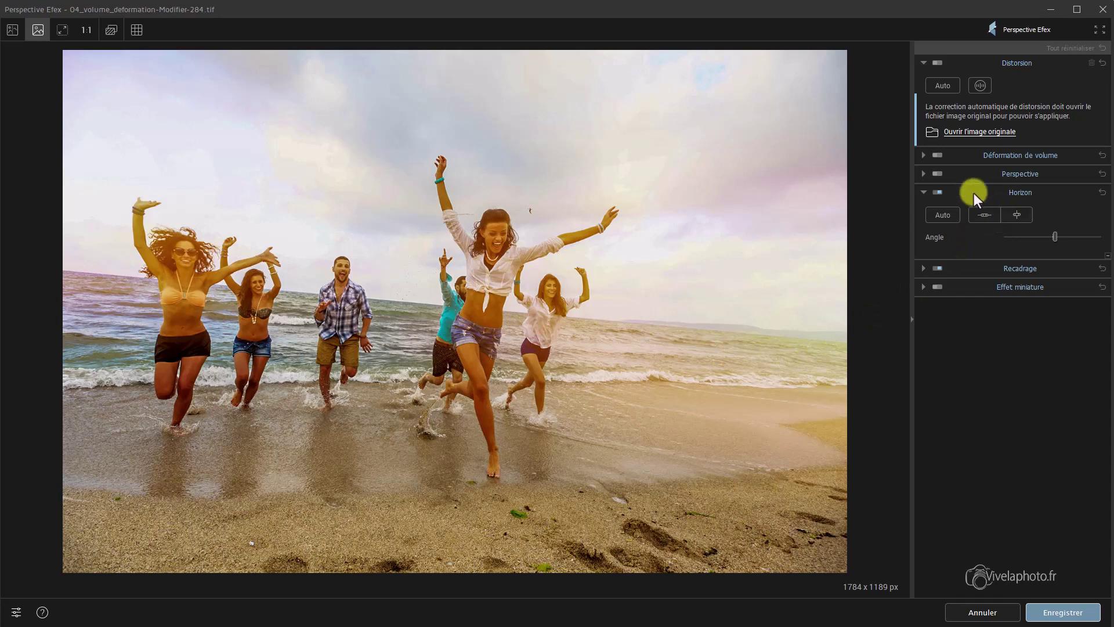
- Try the automatic horizon correction on the beach photo and switch it off
{"action": "left_click", "coordinate": [942, 214]}
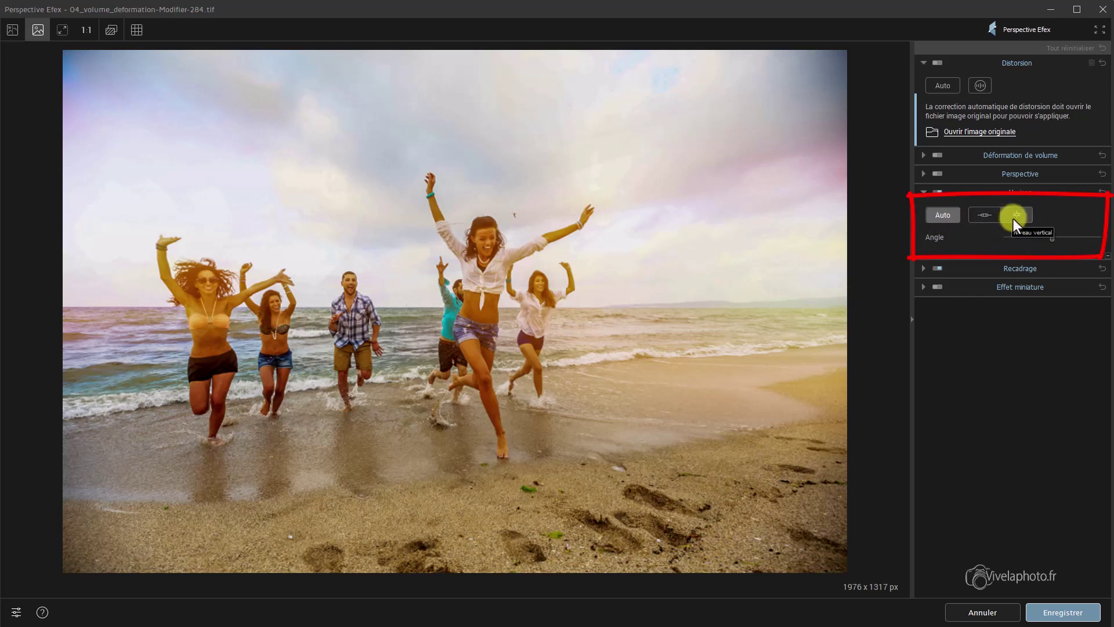
{"action": "mouse_move", "coordinate": [1057, 243]}
{"action": "left_click", "coordinate": [935, 194]}
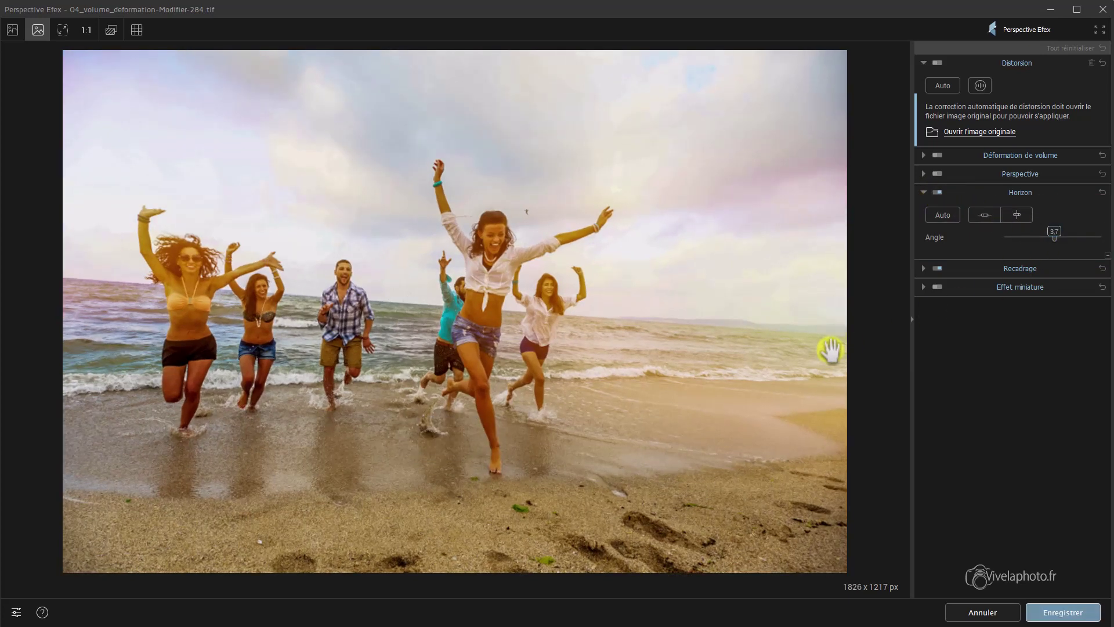
- Try leveling the beach photo with the horizontal level tool, placing its guide line along the sea horizon
{"action": "left_click", "coordinate": [986, 217]}
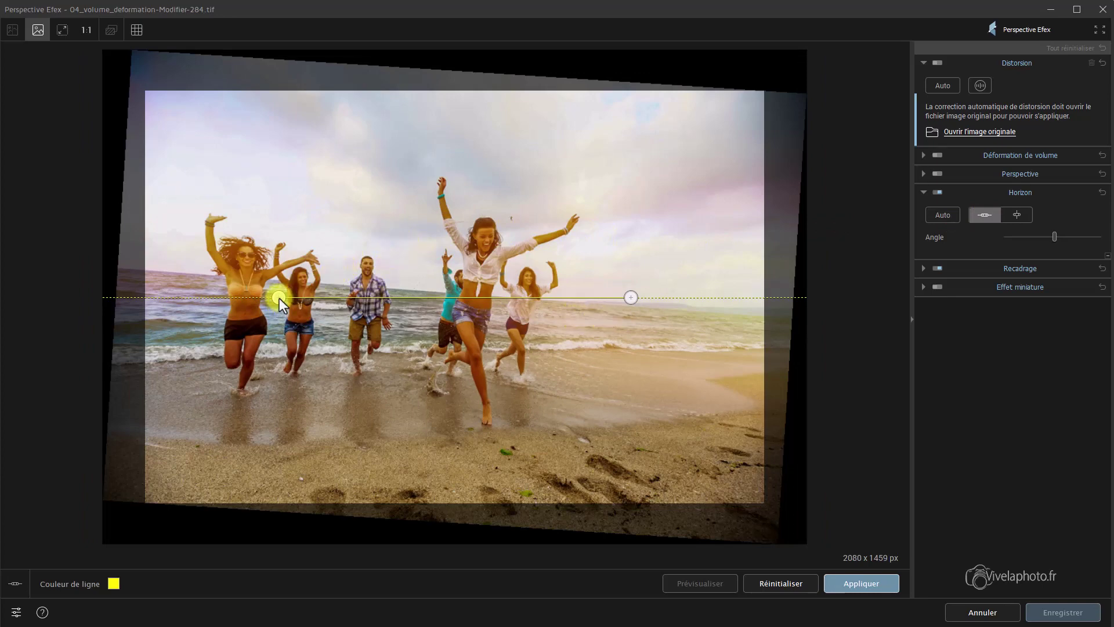
{"action": "left_click_drag", "start_coordinate": [280, 298], "coordinate": [210, 274]}
{"action": "left_click_drag", "start_coordinate": [631, 297], "coordinate": [747, 316]}
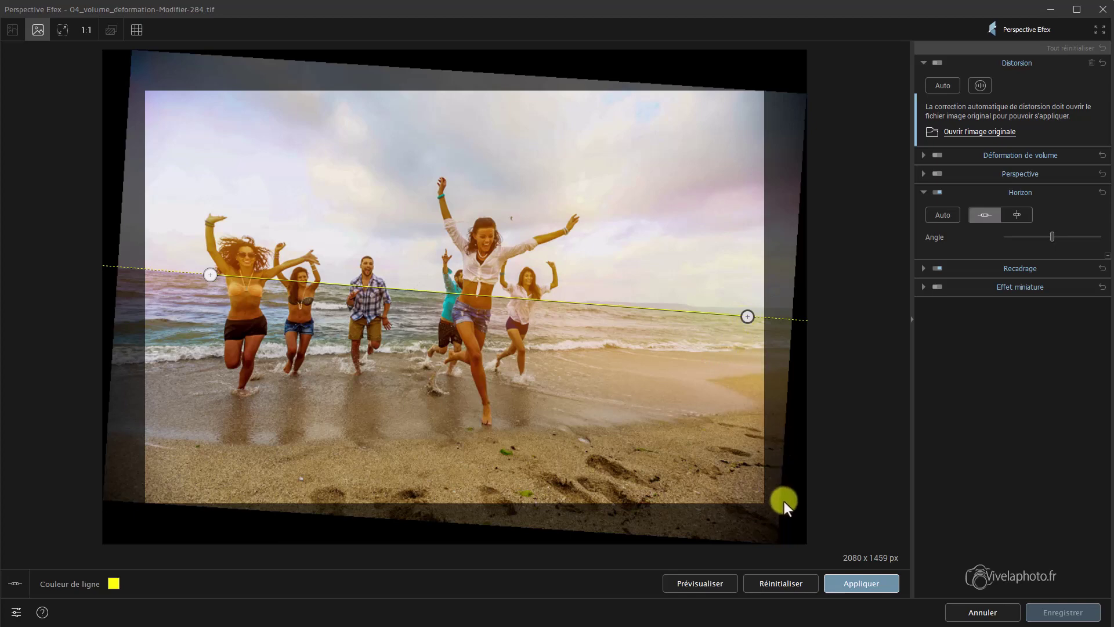
{"action": "left_click", "coordinate": [874, 582]}
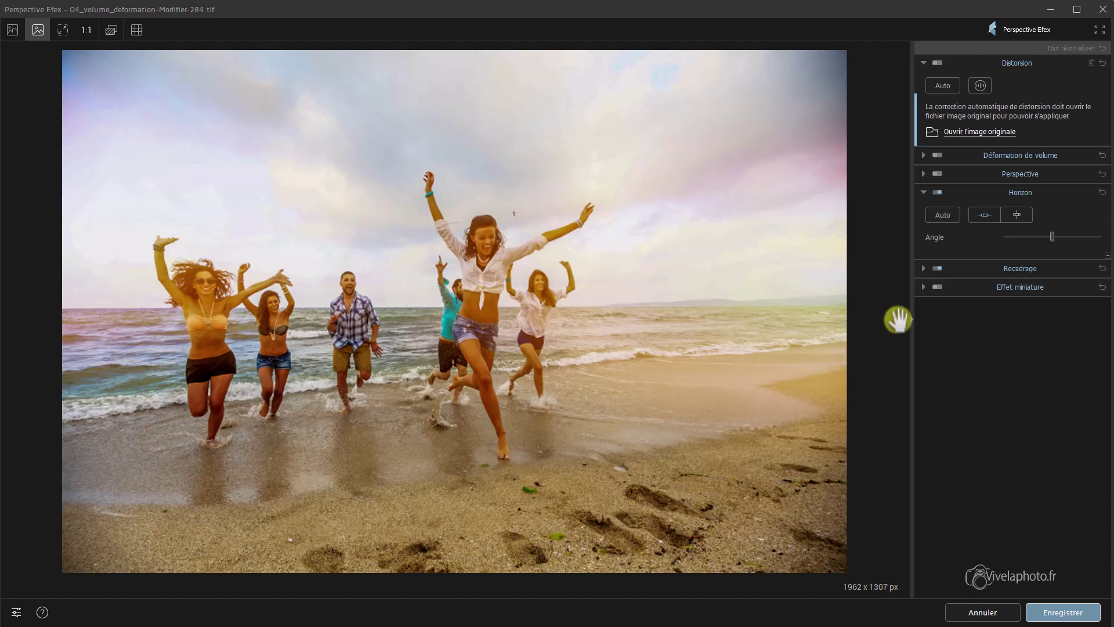
- Set the beach photo's horizon Angle to 0.5 after previewing the vertical level tool, and expand the Recadrage settings
{"action": "left_click", "coordinate": [1016, 215]}
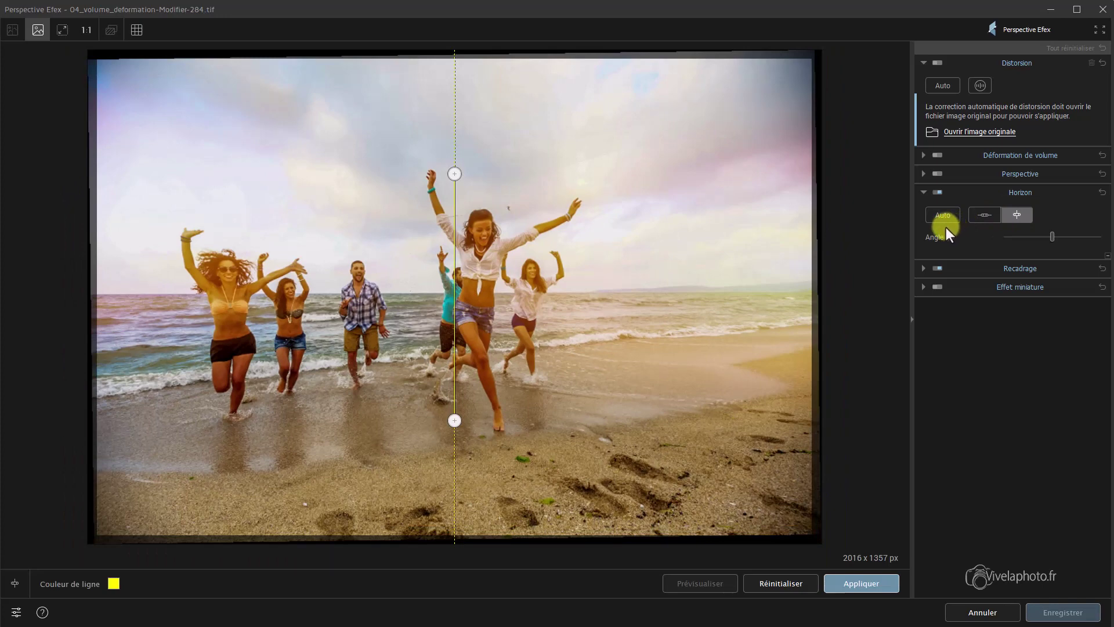
{"action": "left_click", "coordinate": [974, 208]}
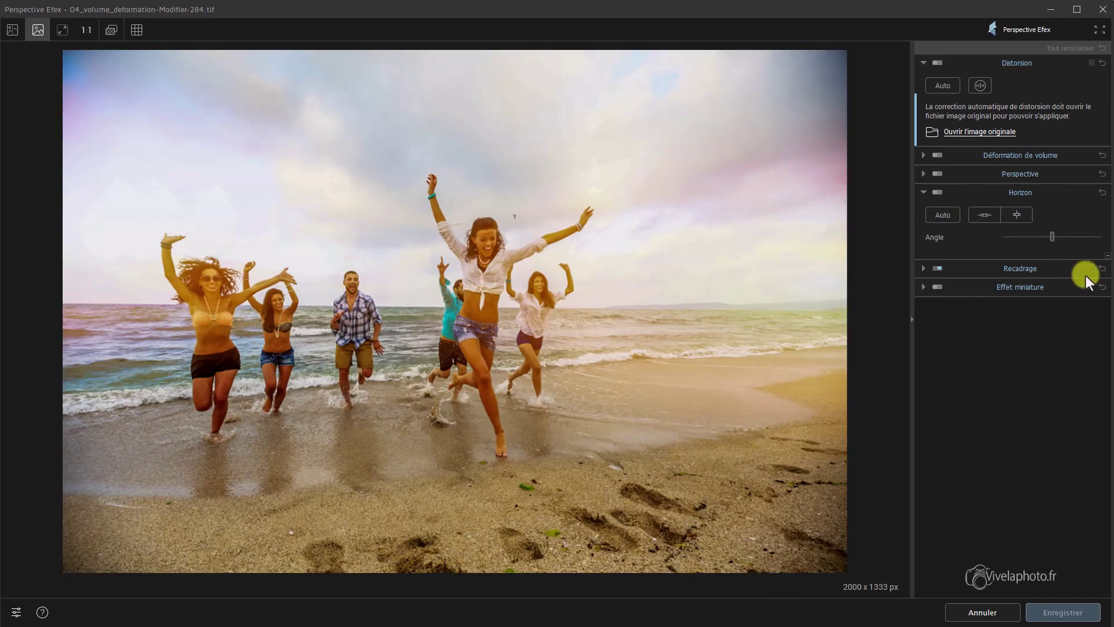
{"action": "left_click_drag", "start_coordinate": [1053, 242], "coordinate": [1053, 239]}
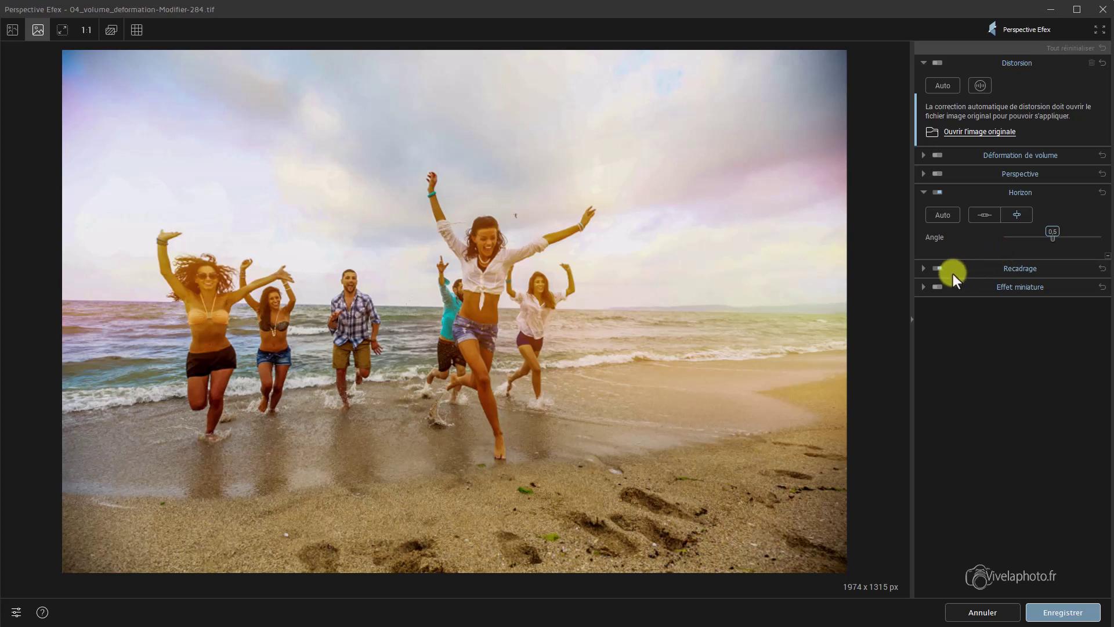
{"action": "left_click", "coordinate": [922, 268]}
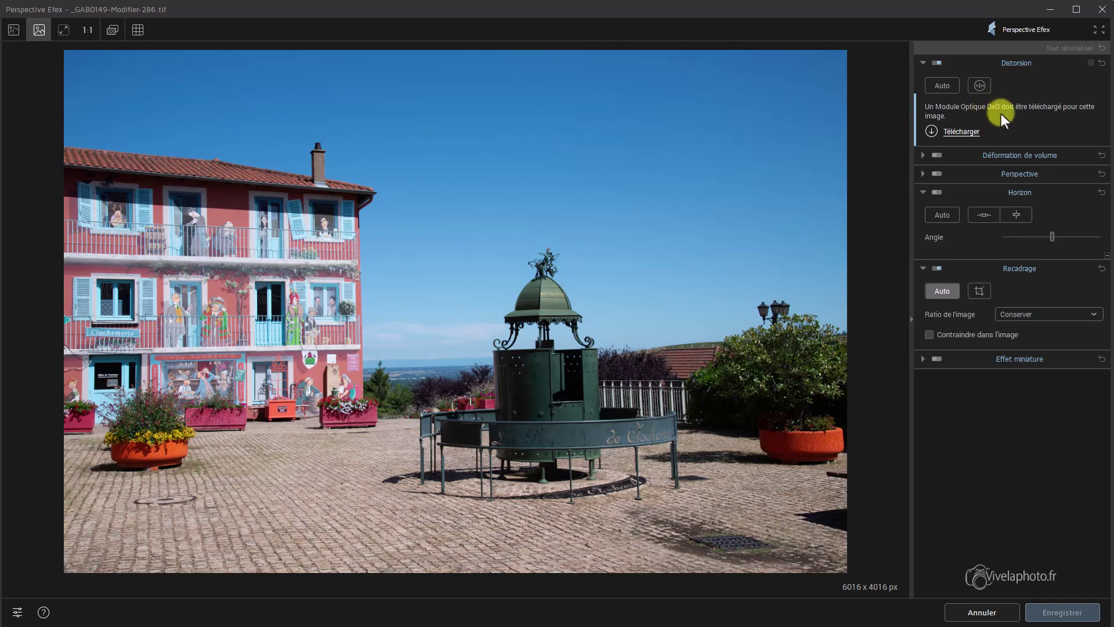
- Correct the village square photo's distortion with the downloaded optics module for Nikon D610 + AF-S NIKKOR 24-120mm, at Intensité 100
{"action": "left_click", "coordinate": [963, 132]}
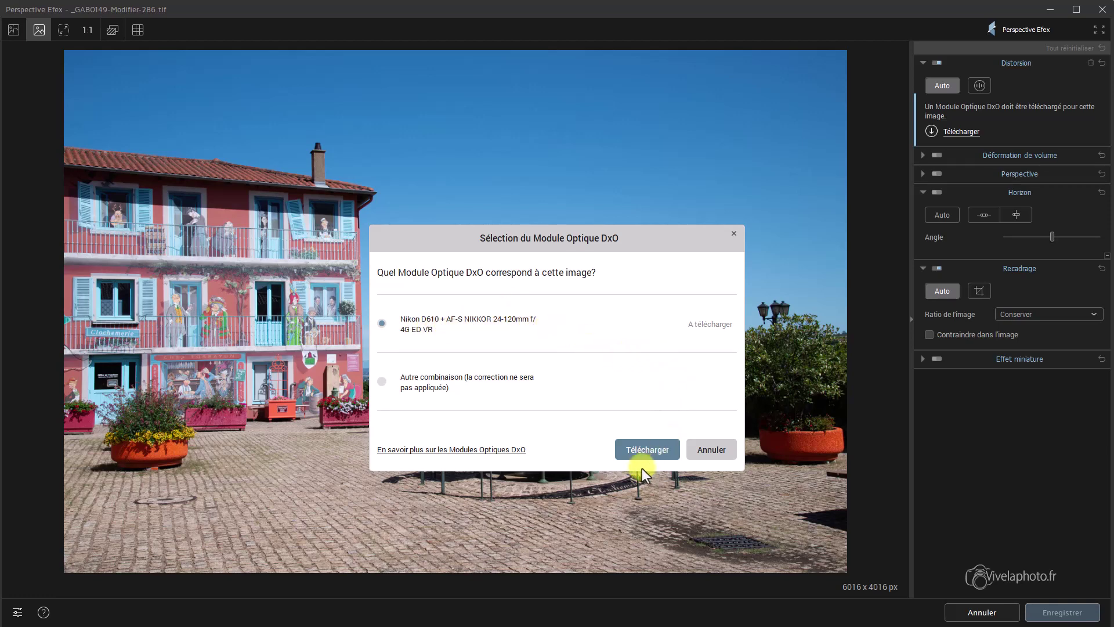
{"action": "left_click", "coordinate": [652, 454]}
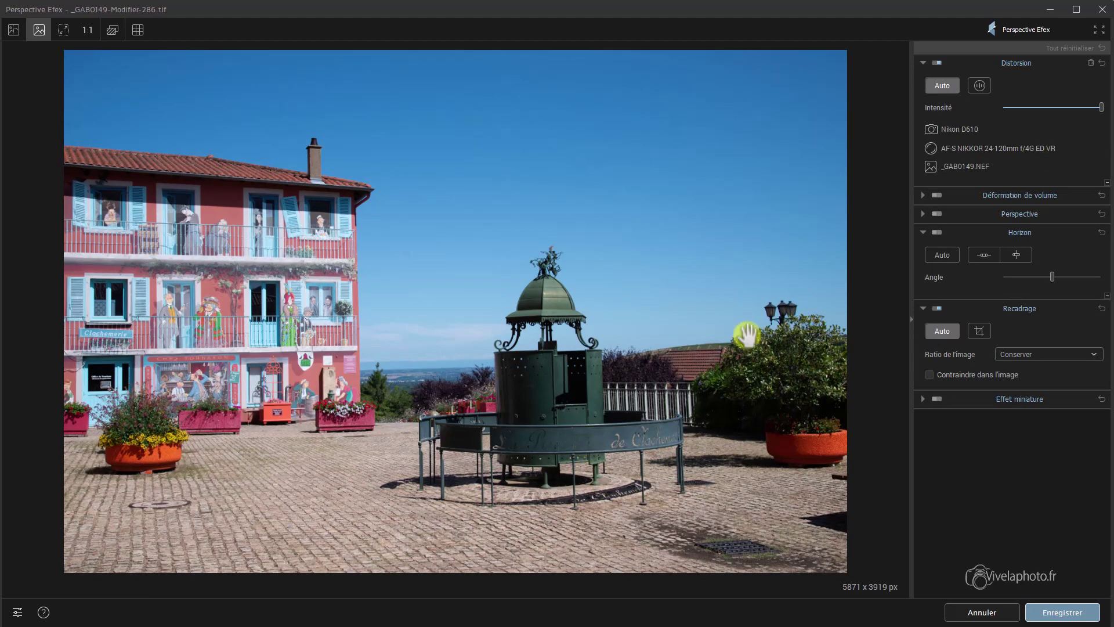
{"action": "mouse_move", "coordinate": [1103, 118]}
{"action": "mouse_move", "coordinate": [1103, 117]}
{"action": "left_mouse_down"}
{"action": "mouse_move", "coordinate": [1091, 114]}
{"action": "mouse_move", "coordinate": [1102, 110]}
{"action": "left_mouse_up"}
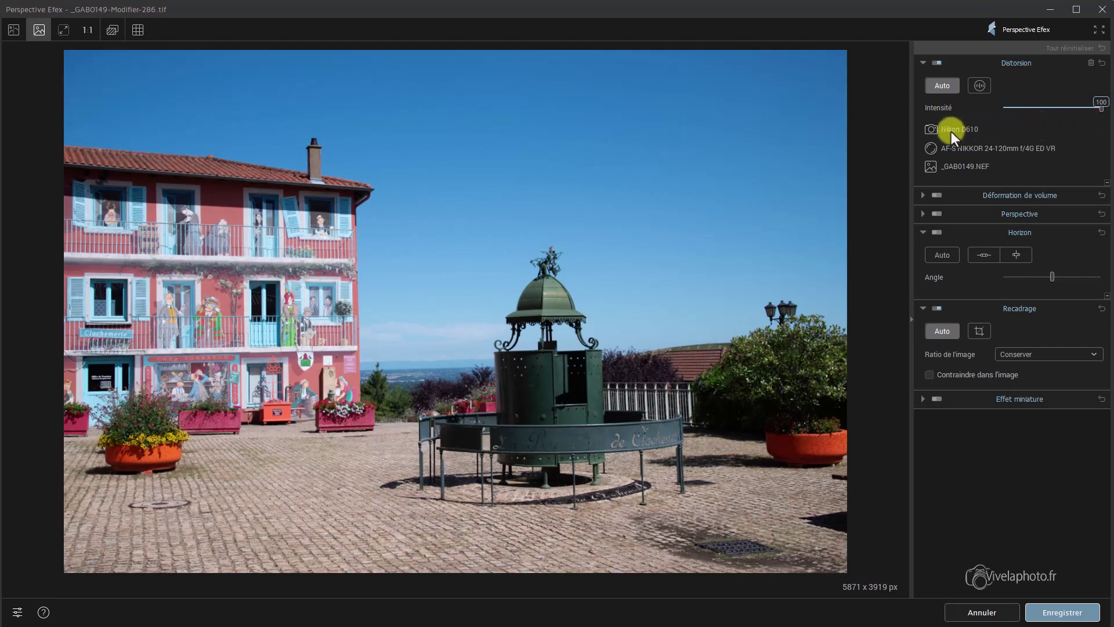
- Rotate the village square photo with the horizontal level tool, tilting its guide line slightly upward toward the green fountain-like monument
{"action": "left_click", "coordinate": [988, 256]}
{"action": "left_click_drag", "start_coordinate": [417, 365], "coordinate": [413, 396]}
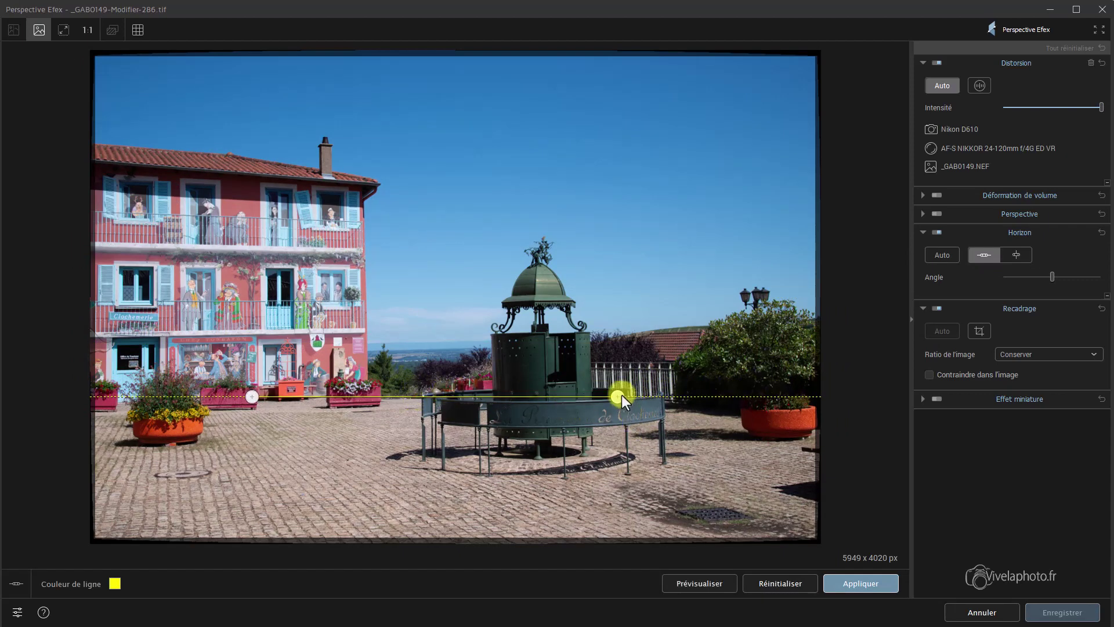
{"action": "left_click_drag", "start_coordinate": [622, 396], "coordinate": [618, 388]}
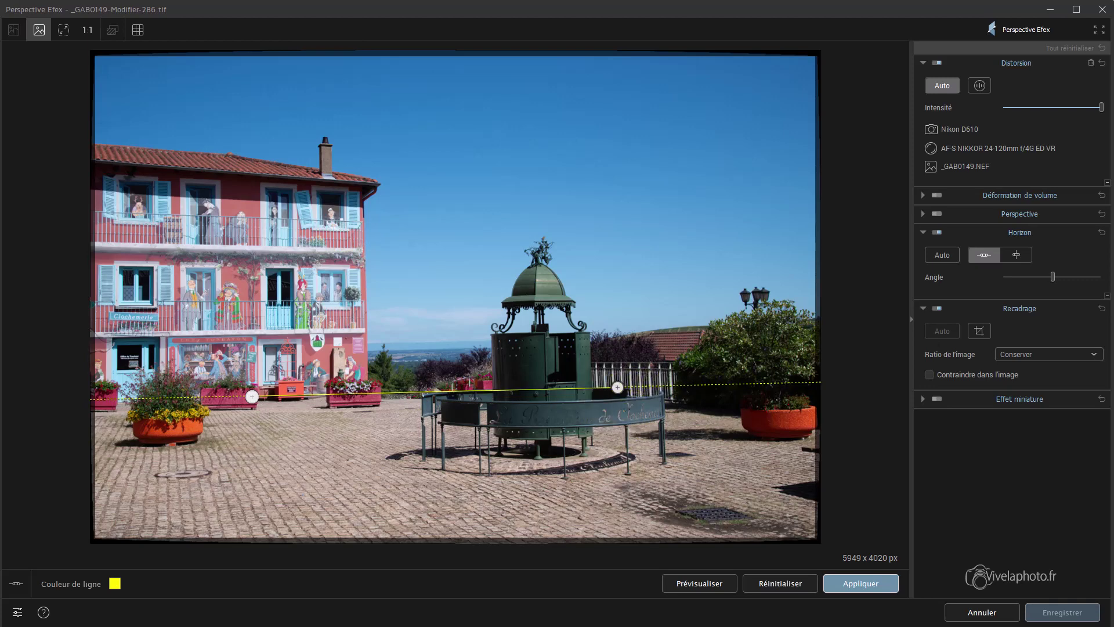
{"action": "left_click", "coordinate": [889, 587]}
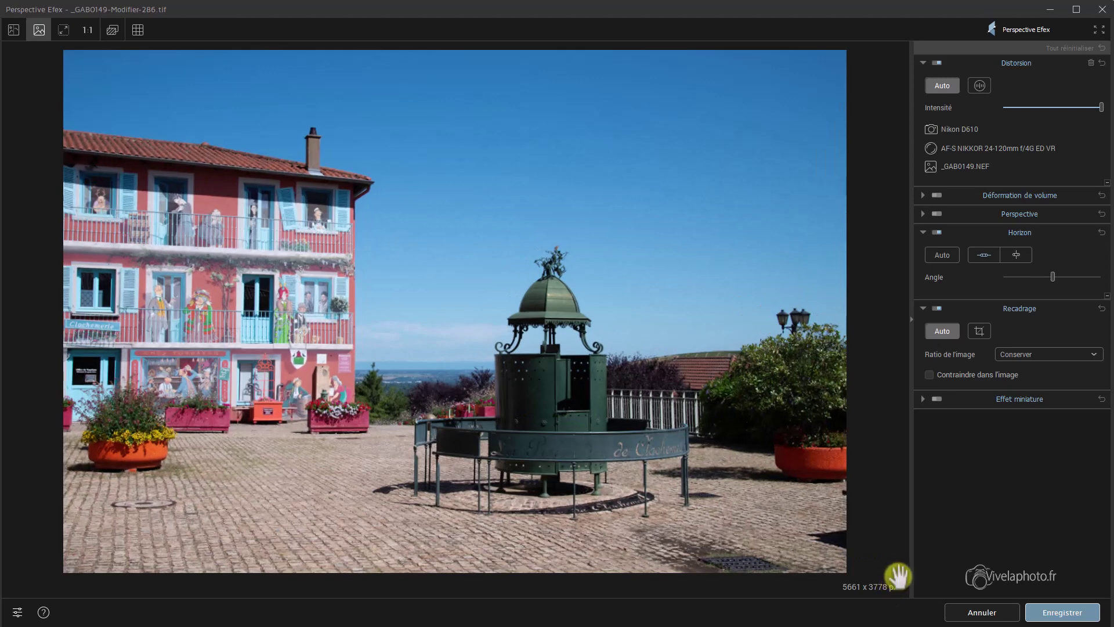
- Replace the village square photo's automatic crop with a manual crop frame enlarged on all sides toward the black borders
{"action": "left_click", "coordinate": [934, 308]}
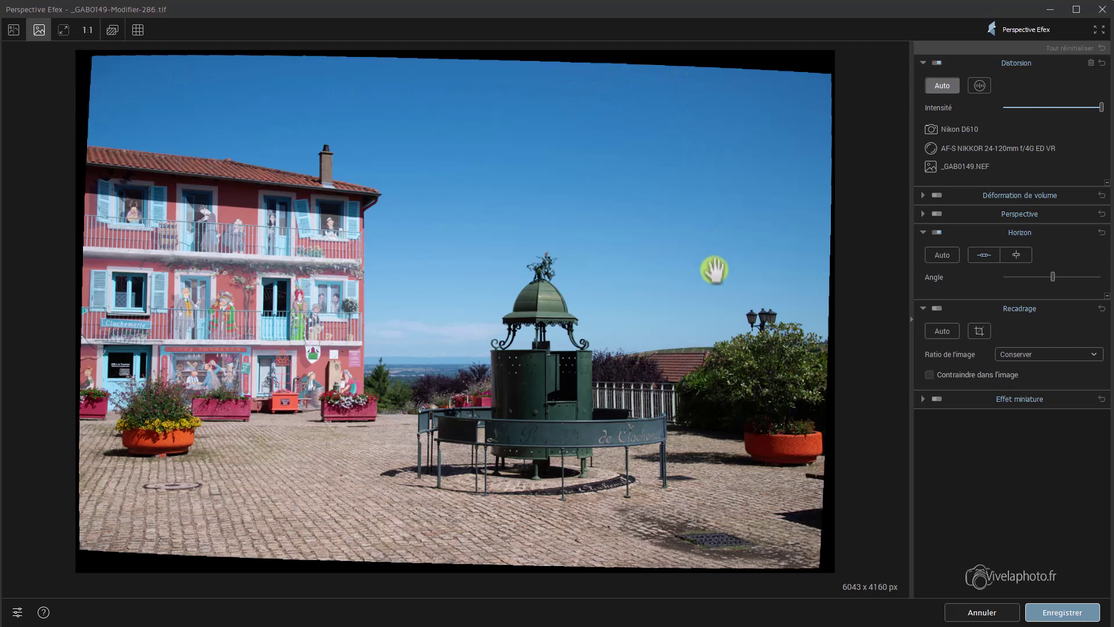
{"action": "left_click", "coordinate": [980, 331]}
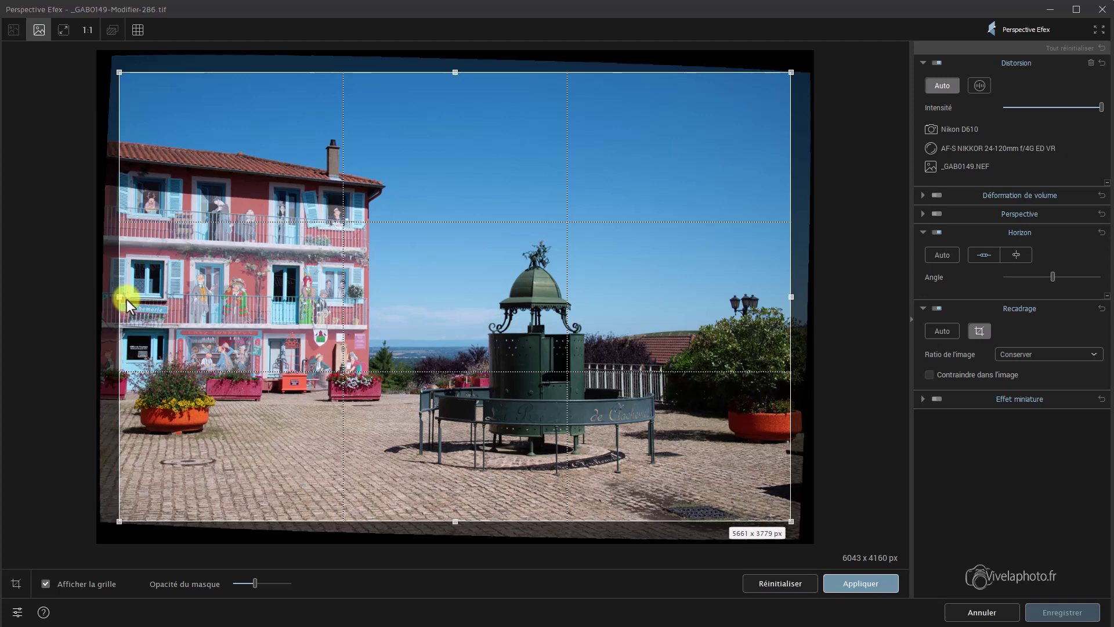
{"action": "left_click_drag", "start_coordinate": [119, 298], "coordinate": [113, 297]}
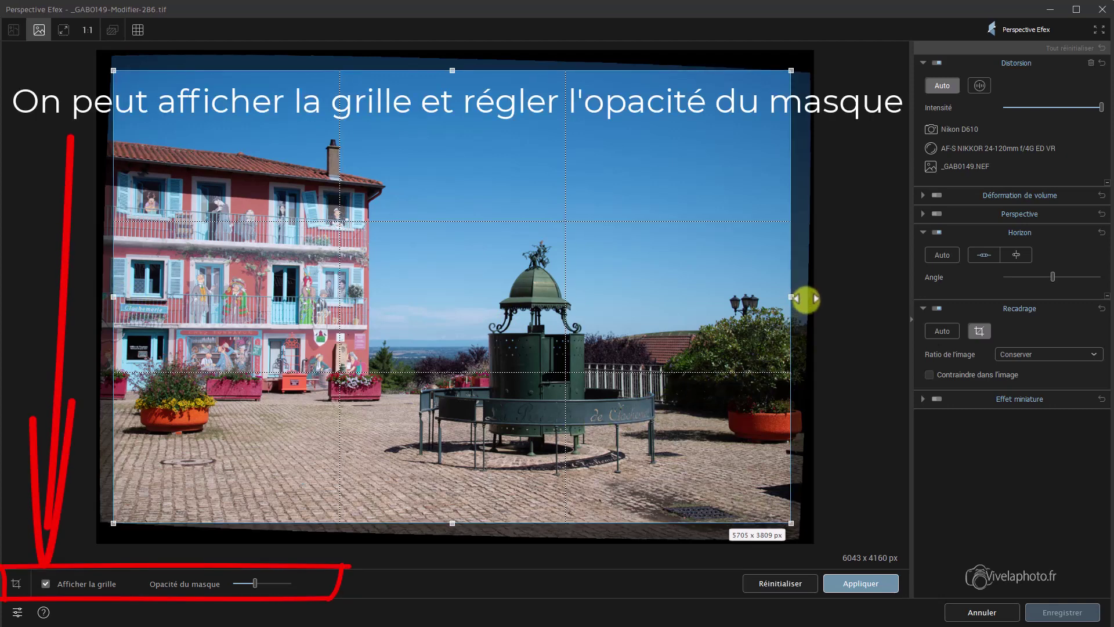
{"action": "left_click_drag", "start_coordinate": [805, 299], "coordinate": [810, 296]}
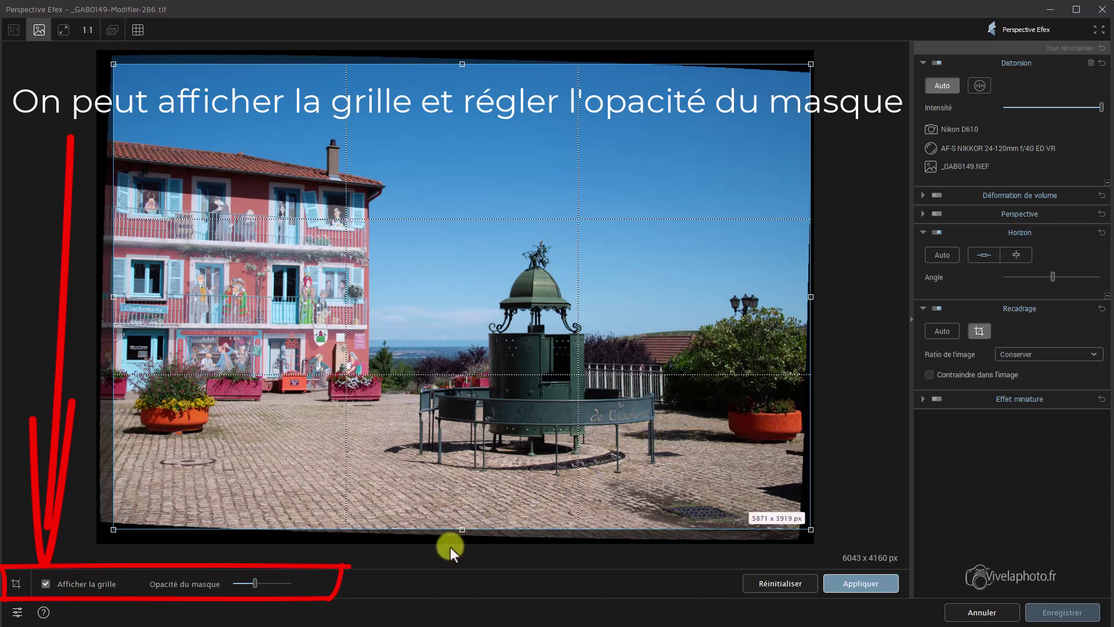
{"action": "left_click_drag", "start_coordinate": [462, 529], "coordinate": [462, 532]}
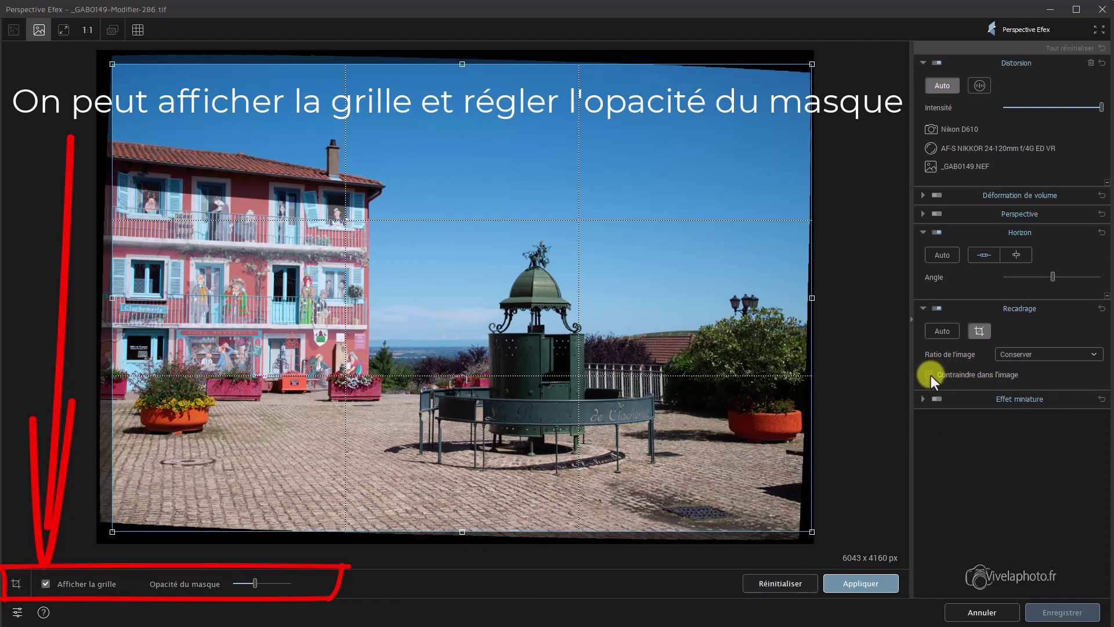
- Set the village square photo's horizon Angle to 1.6 and switch off its distortion correction
{"action": "left_click_drag", "start_coordinate": [1054, 280], "coordinate": [1052, 281]}
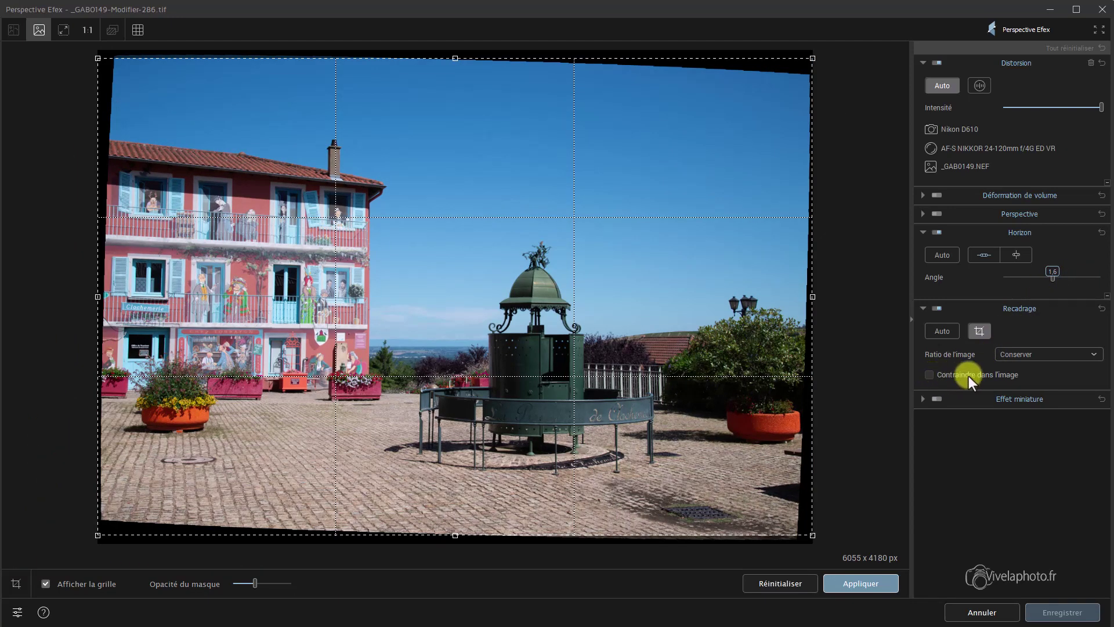
{"action": "left_click", "coordinate": [933, 64]}
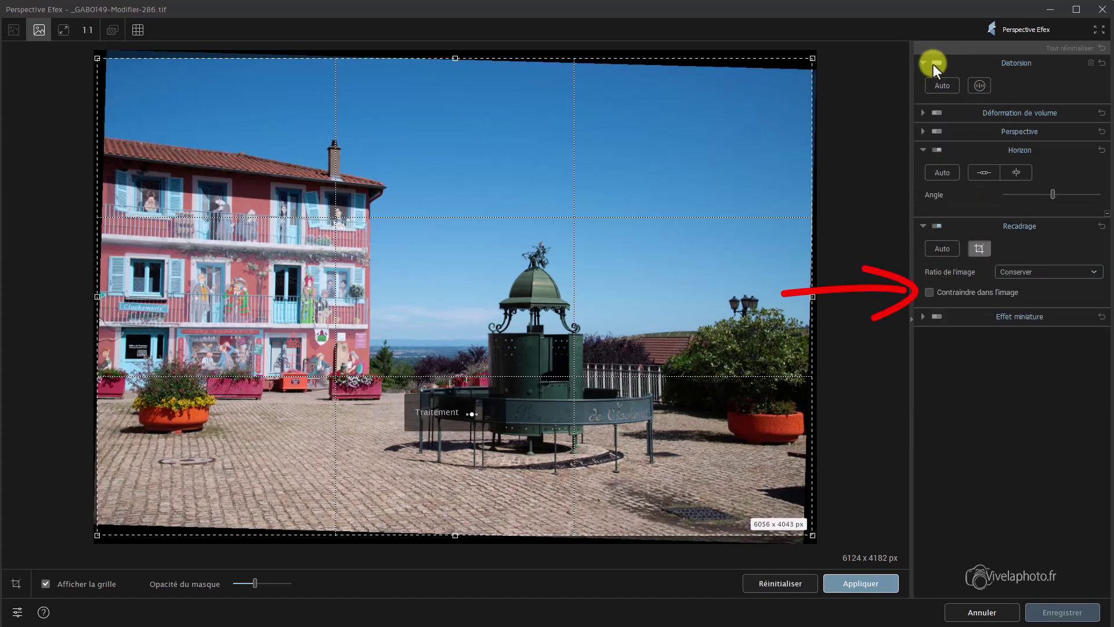
- Enable Contraindre dans l'image and crop the village square photo to about 5789 x 3864 px with the frame stretched to the image limits
{"action": "left_click", "coordinate": [929, 292]}
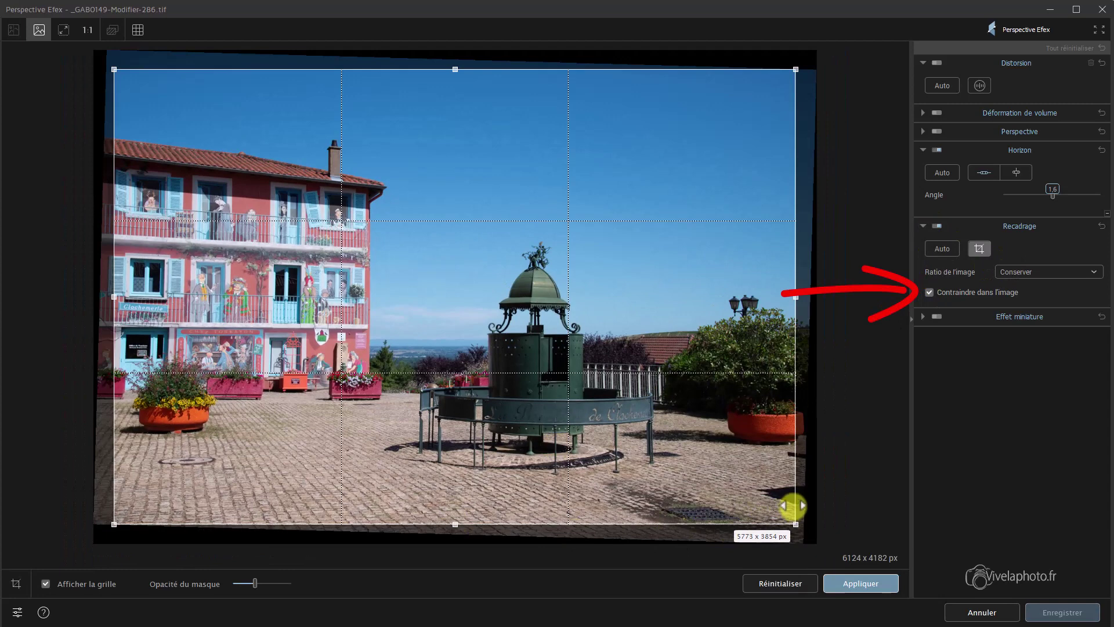
{"action": "left_click_drag", "start_coordinate": [796, 492], "coordinate": [826, 505]}
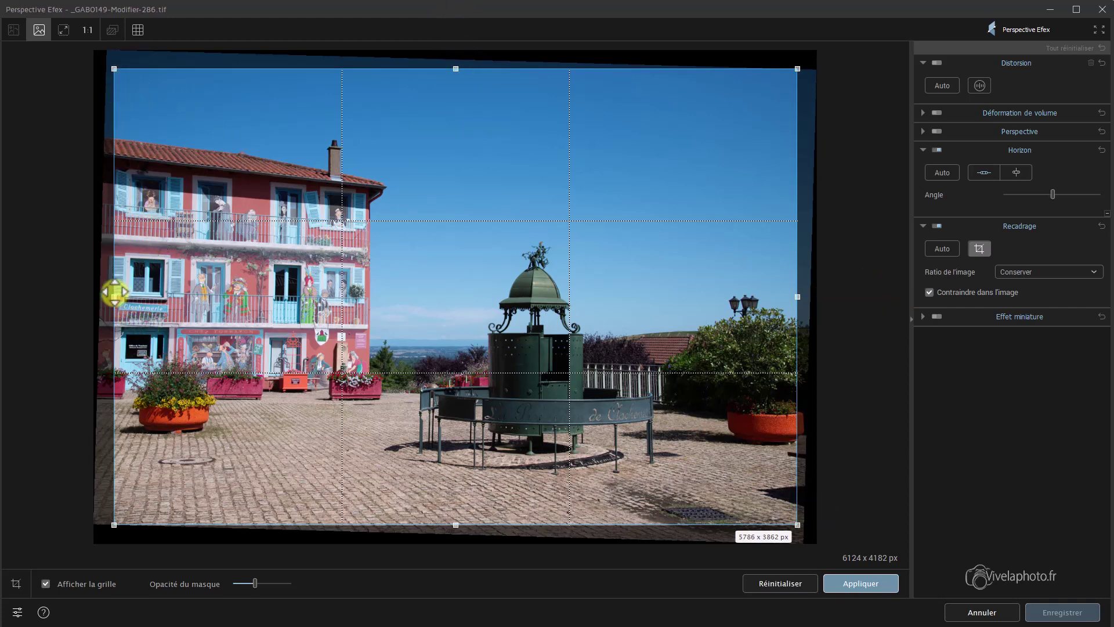
{"action": "left_click_drag", "start_coordinate": [114, 295], "coordinate": [110, 295]}
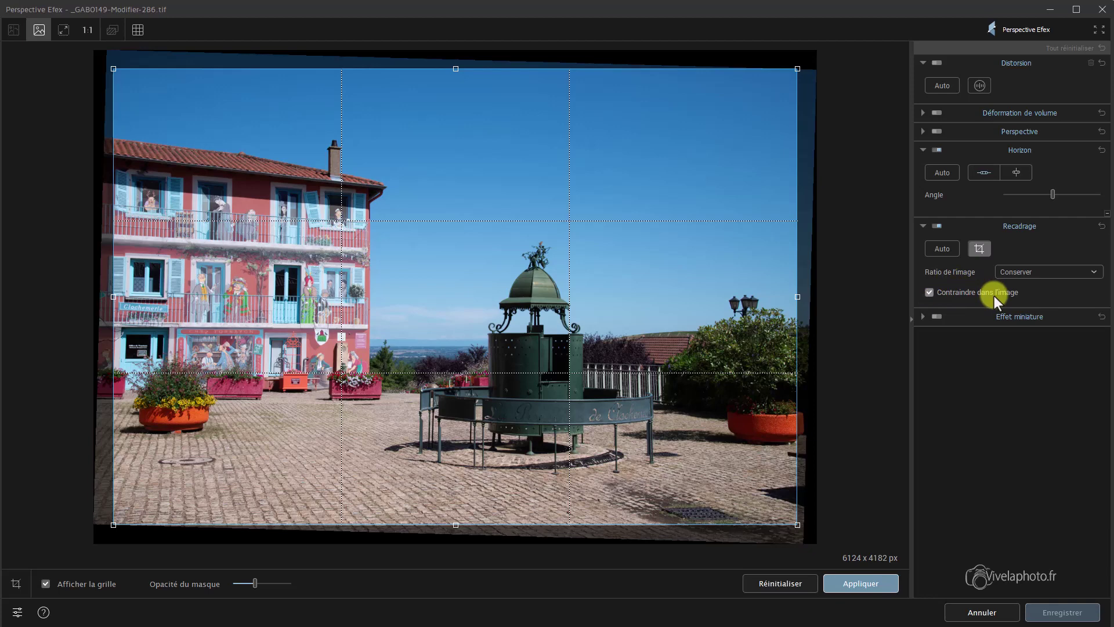
{"action": "left_click", "coordinate": [869, 584]}
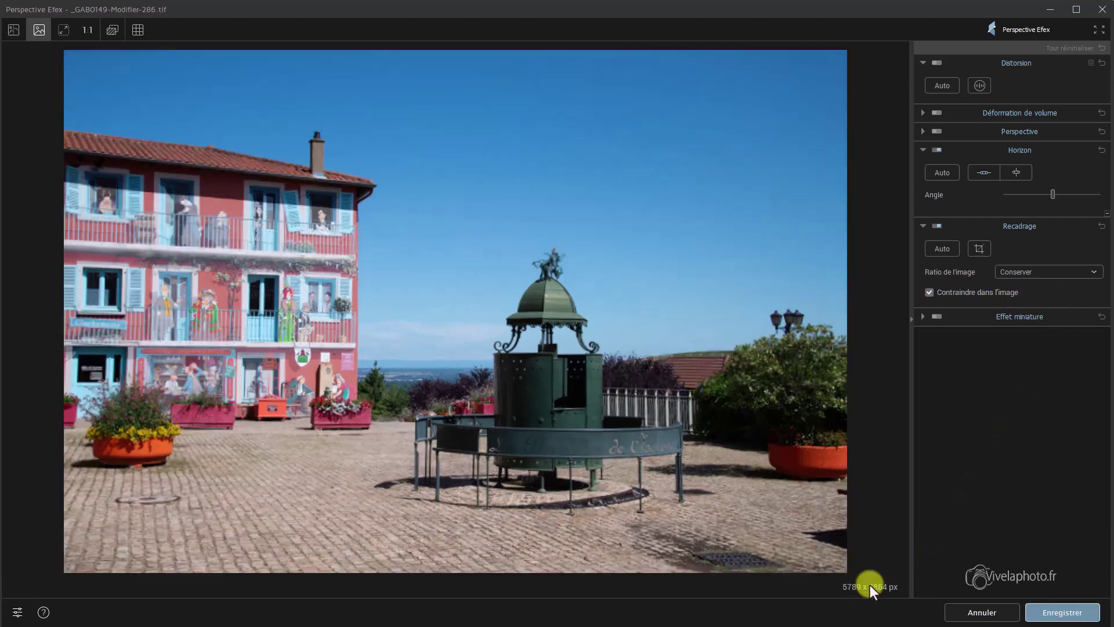
- Crop the village square photo to a 1/1 ratio of about 3908 x 3908 px, shifting the frame toward the green monument
{"action": "left_click", "coordinate": [1095, 273]}
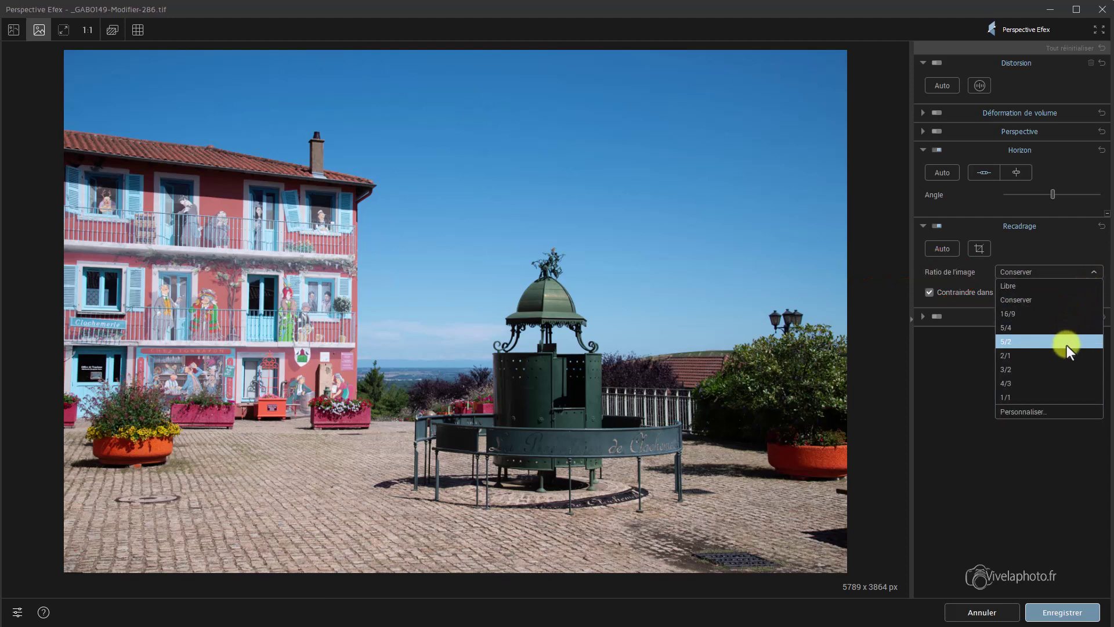
{"action": "left_click", "coordinate": [1056, 397]}
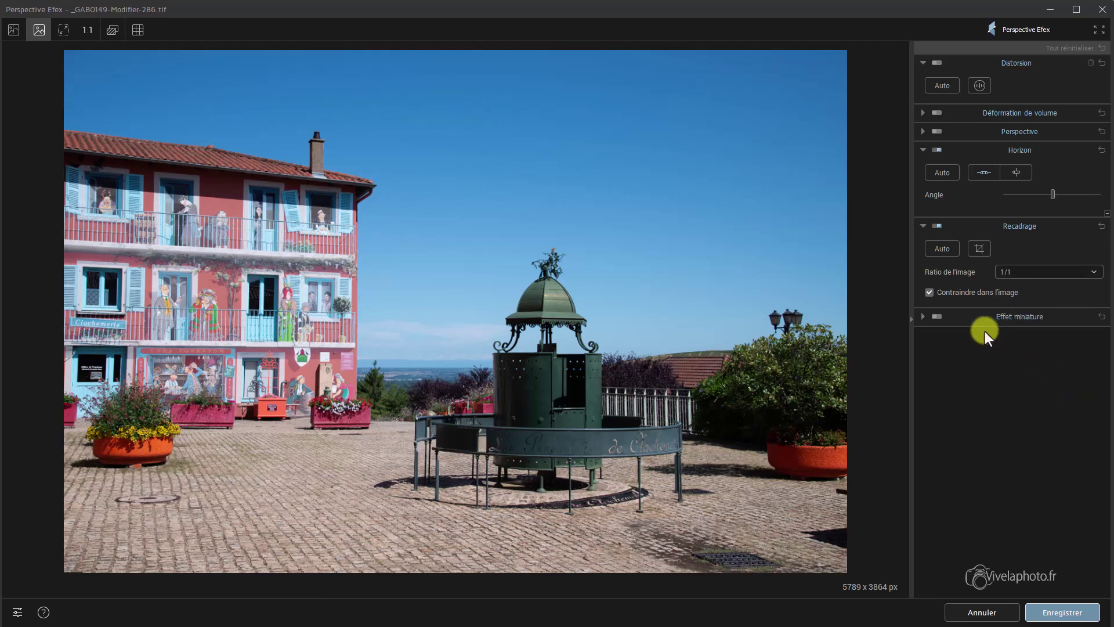
{"action": "left_click", "coordinate": [978, 249]}
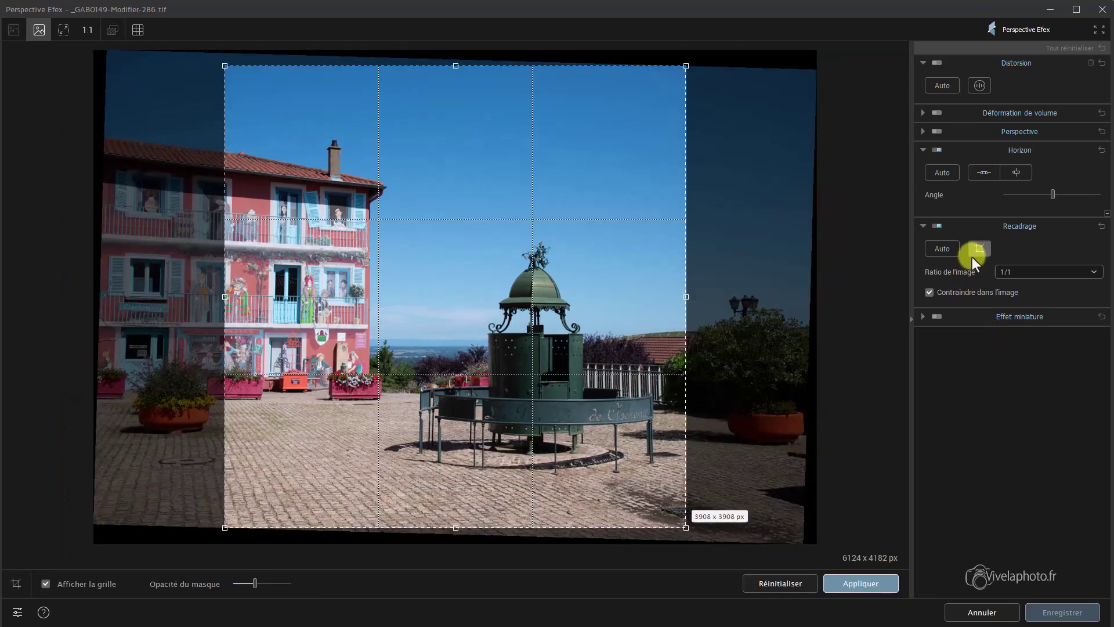
{"action": "mouse_move", "coordinate": [459, 343]}
{"action": "left_mouse_down"}
{"action": "mouse_move", "coordinate": [515, 341]}
{"action": "mouse_move", "coordinate": [469, 342]}
{"action": "left_mouse_up"}
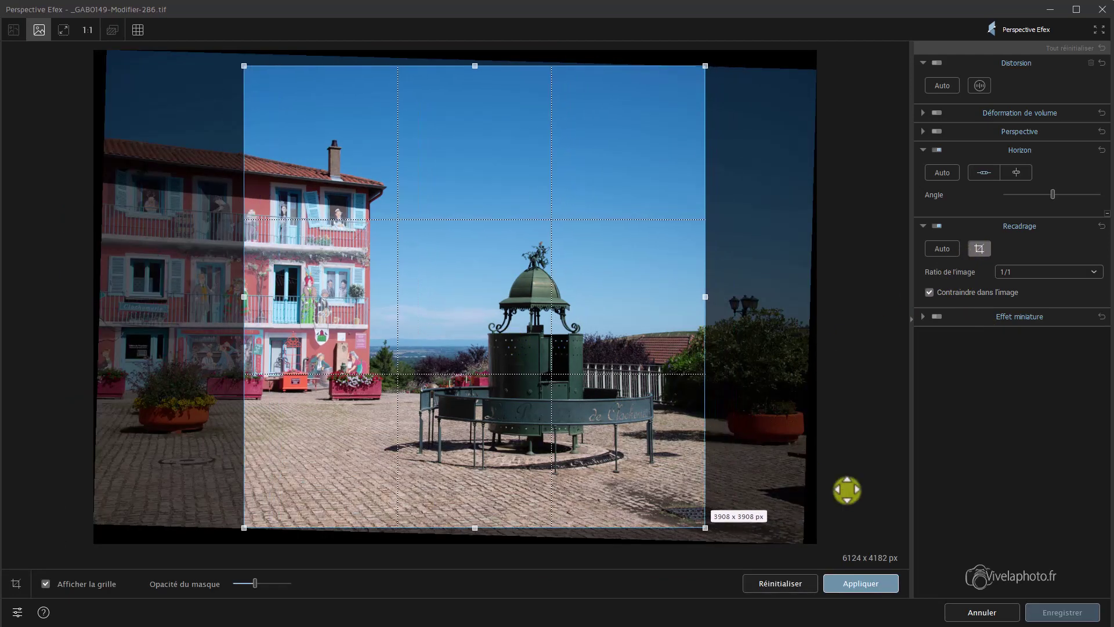
{"action": "left_click", "coordinate": [861, 583]}
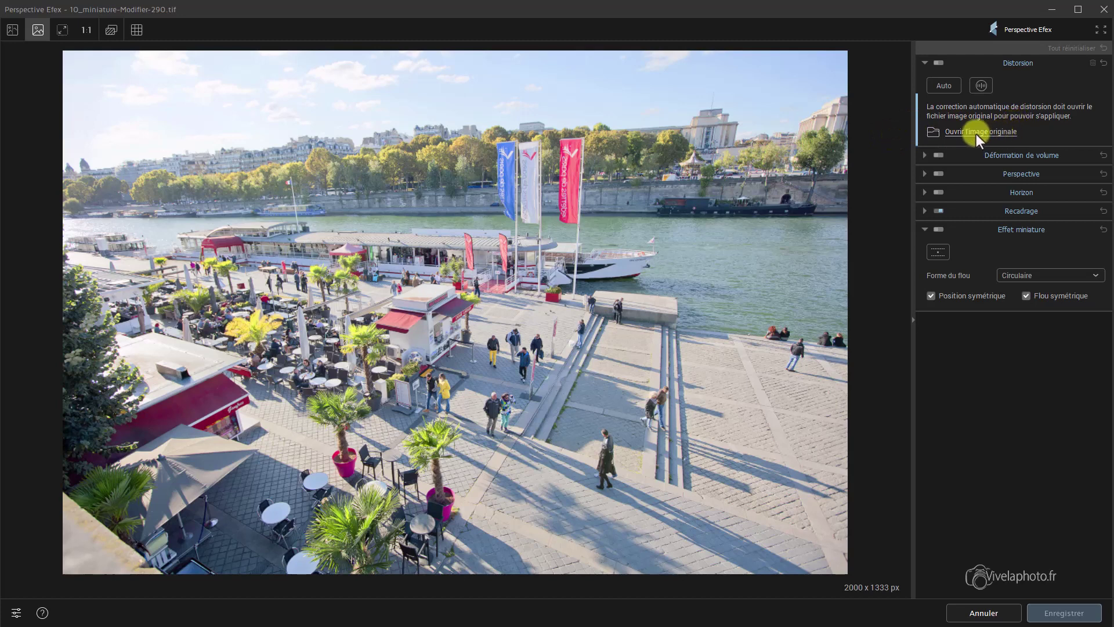
- Correct the riverside photo's distortion from original 10_miniature.jpg, updating the optics module for Canon EOS 5DS + Canon EF16-35mm f/2.8L II USM
{"action": "left_click", "coordinate": [994, 131]}
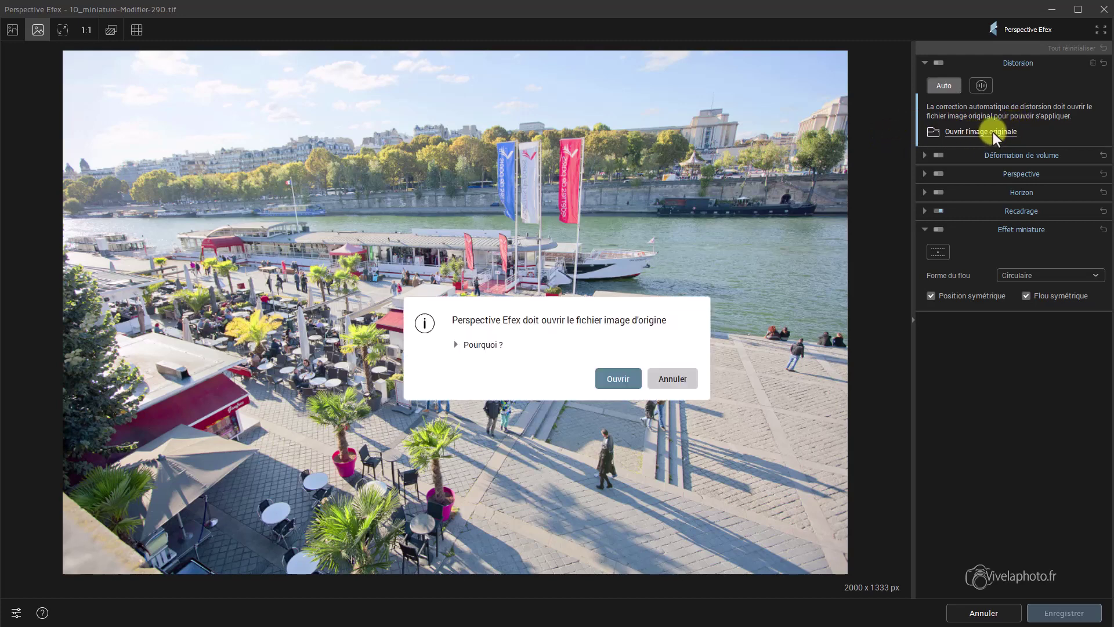
{"action": "left_click", "coordinate": [635, 386]}
{"action": "left_click_drag", "start_coordinate": [953, 444], "coordinate": [951, 526]}
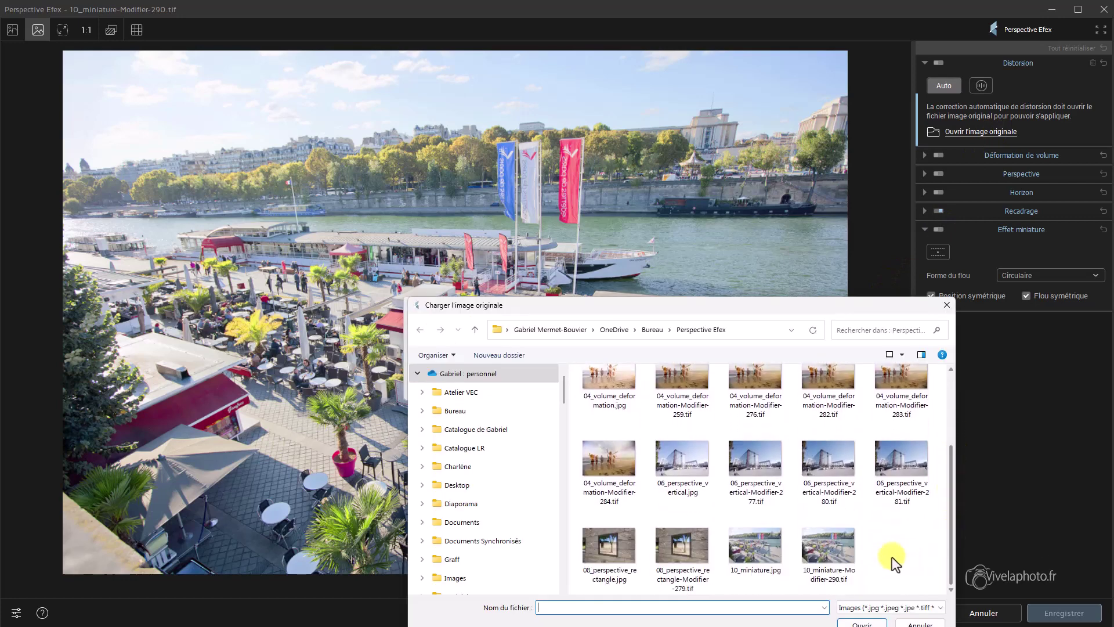
{"action": "left_click", "coordinate": [763, 548]}
{"action": "left_click", "coordinate": [862, 622]}
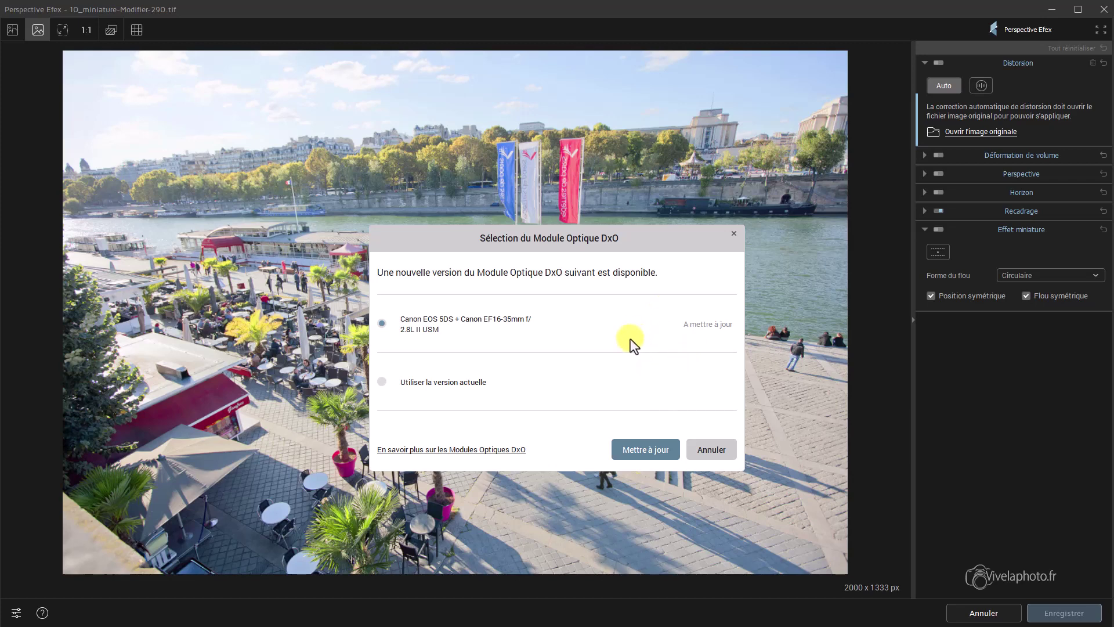
{"action": "left_click", "coordinate": [643, 451]}
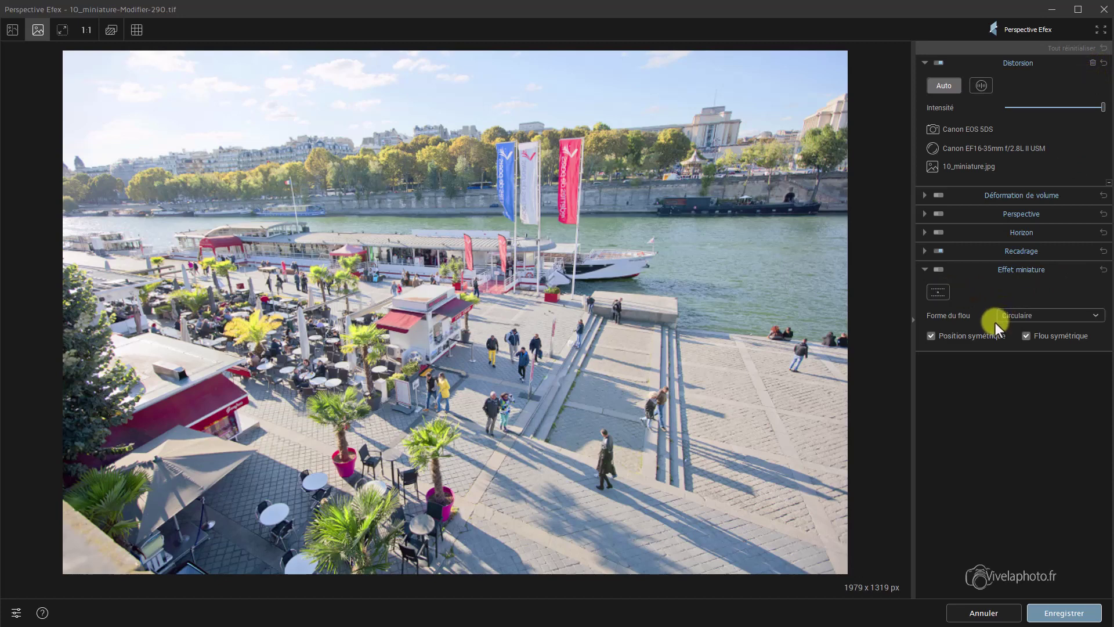
- Add a miniature effect to the riverside photo, widening its sharp band, moving it down over the quay and widening the blur transitions
{"action": "left_click", "coordinate": [937, 292]}
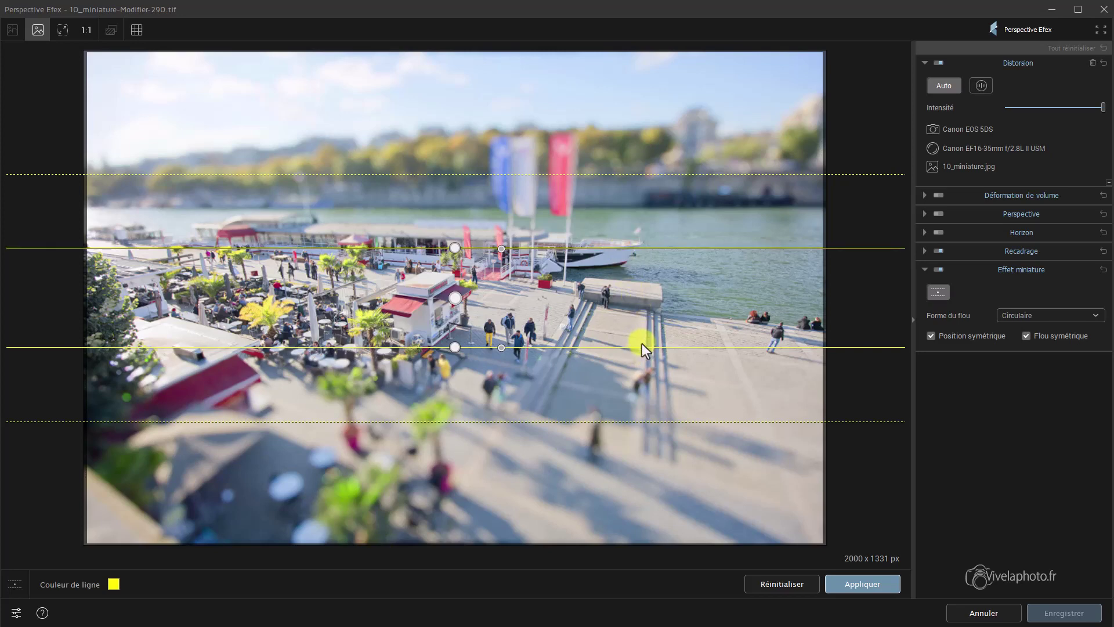
{"action": "left_click_drag", "start_coordinate": [641, 347], "coordinate": [655, 403]}
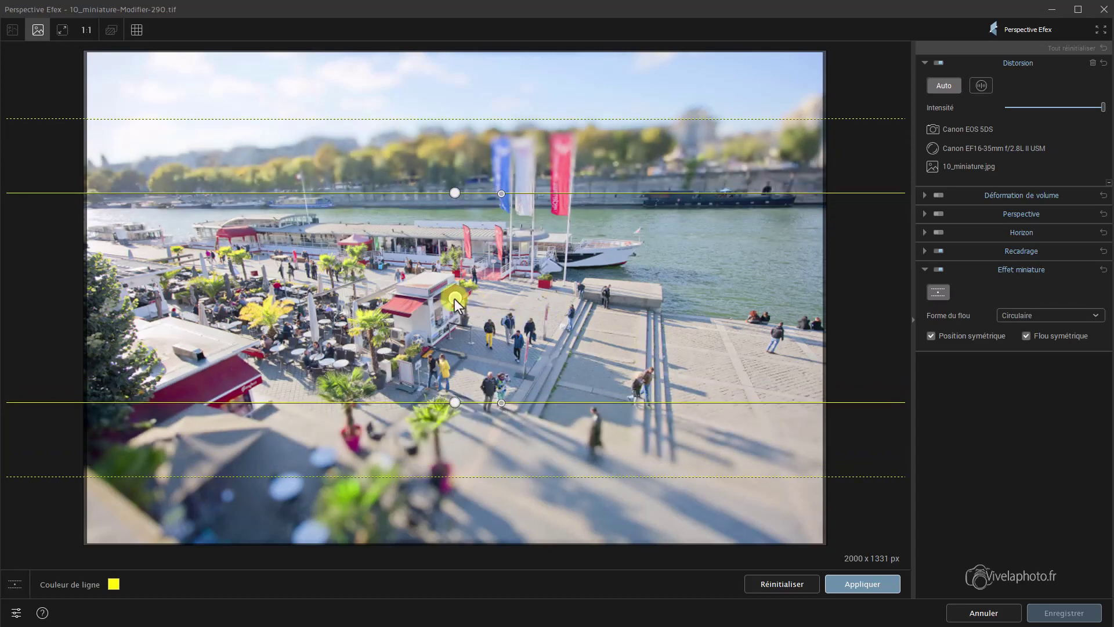
{"action": "left_click_drag", "start_coordinate": [458, 298], "coordinate": [451, 319]}
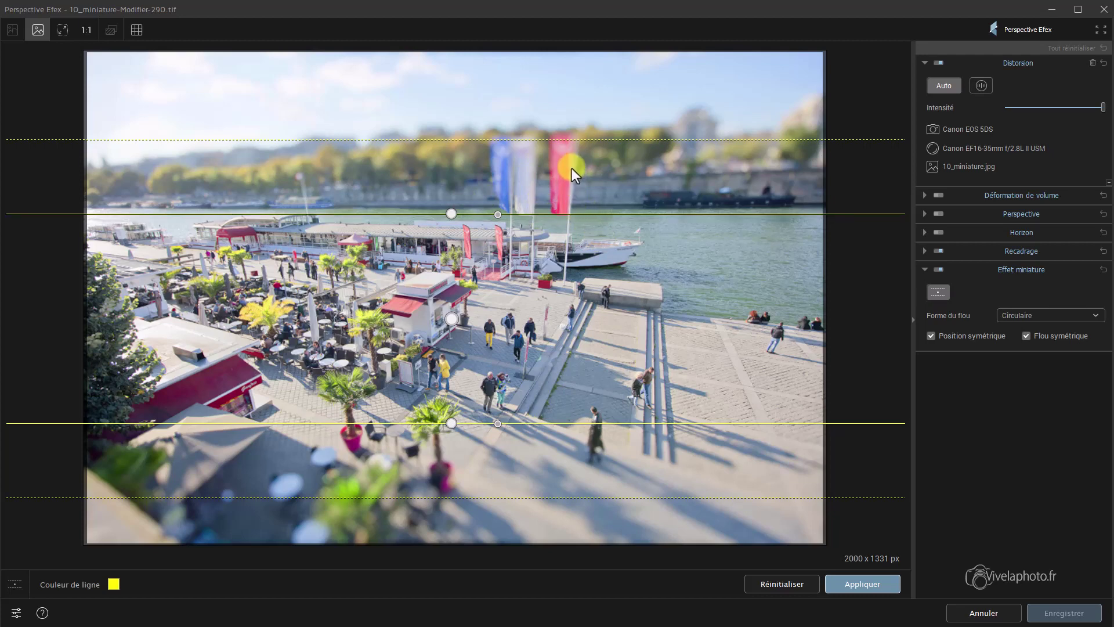
{"action": "left_click_drag", "start_coordinate": [577, 149], "coordinate": [587, 206]}
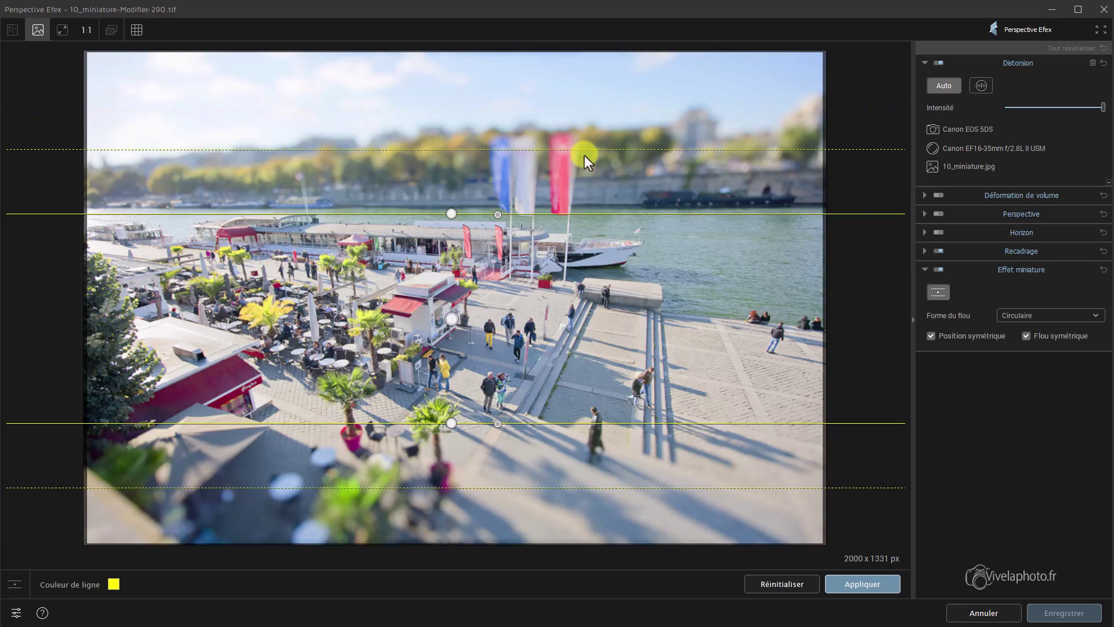
{"action": "left_click_drag", "start_coordinate": [584, 155], "coordinate": [591, 117]}
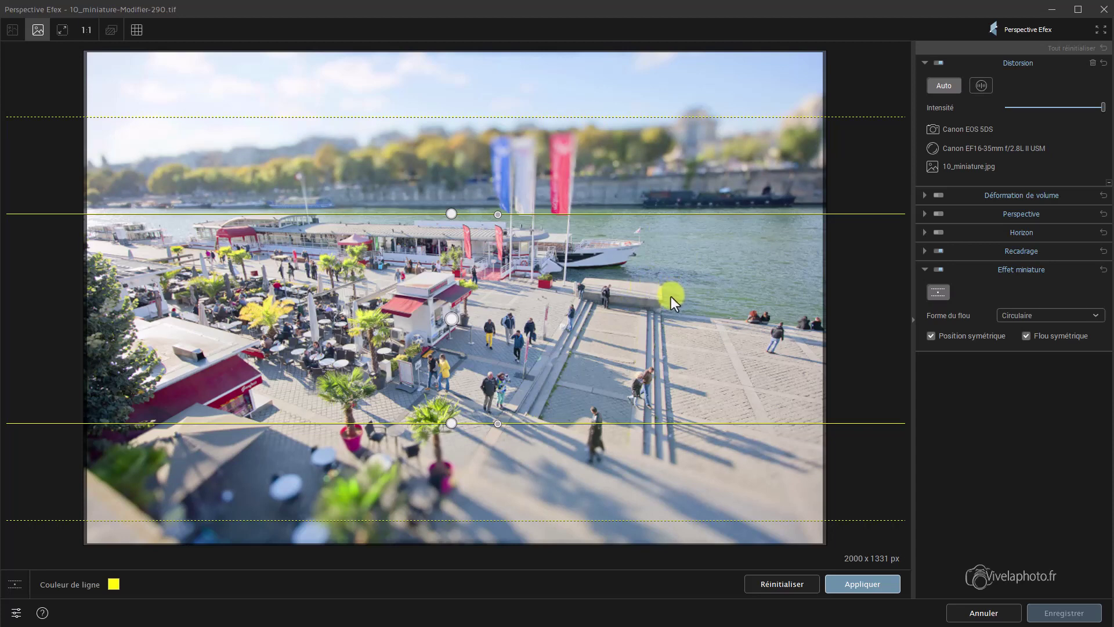
- Disable Position symétrique, tilt the sharp band's two boundary lines independently to converge across the quay, and widen the upper and lower transitions separately
{"action": "left_click", "coordinate": [931, 336]}
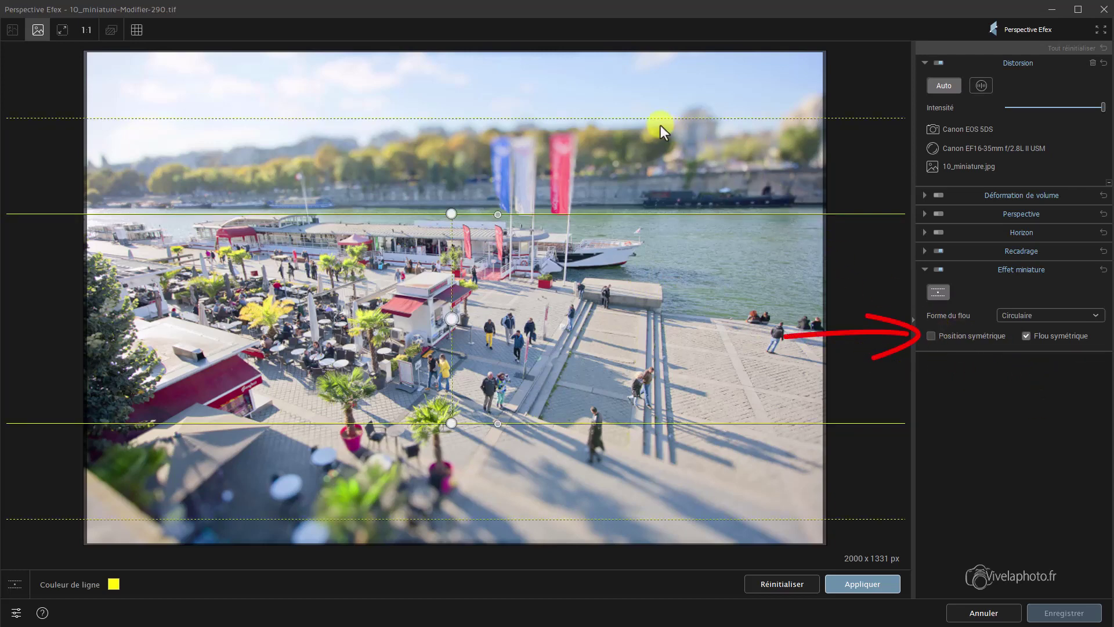
{"action": "left_click_drag", "start_coordinate": [660, 121], "coordinate": [649, 91]}
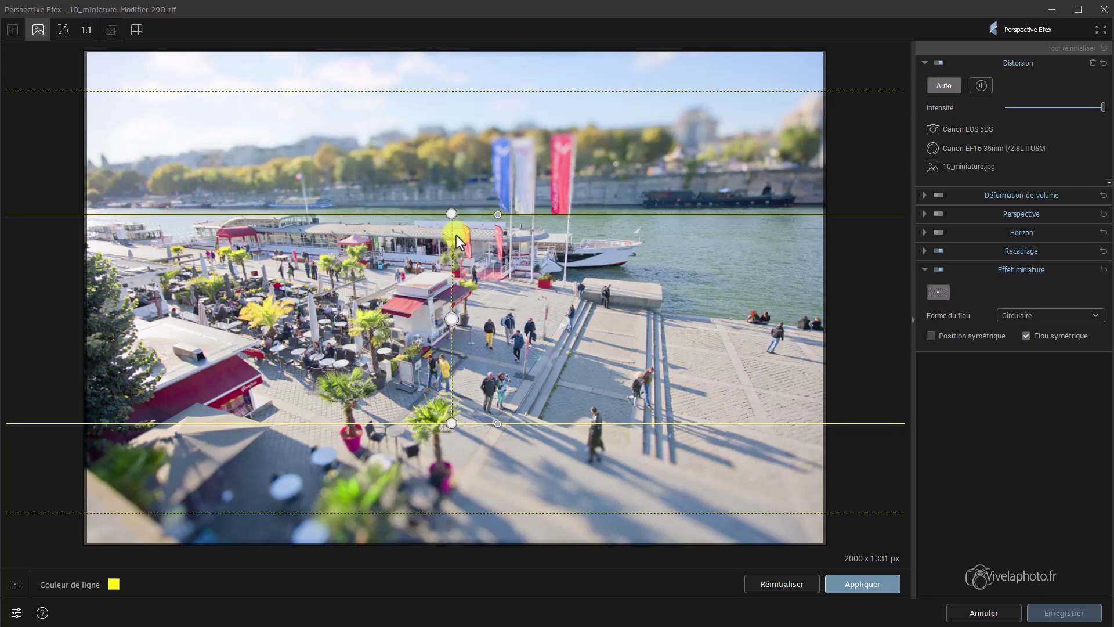
{"action": "mouse_move", "coordinate": [452, 217]}
{"action": "left_mouse_down"}
{"action": "mouse_move", "coordinate": [445, 206]}
{"action": "mouse_move", "coordinate": [458, 237]}
{"action": "mouse_move", "coordinate": [461, 218]}
{"action": "mouse_move", "coordinate": [458, 227]}
{"action": "left_mouse_up"}
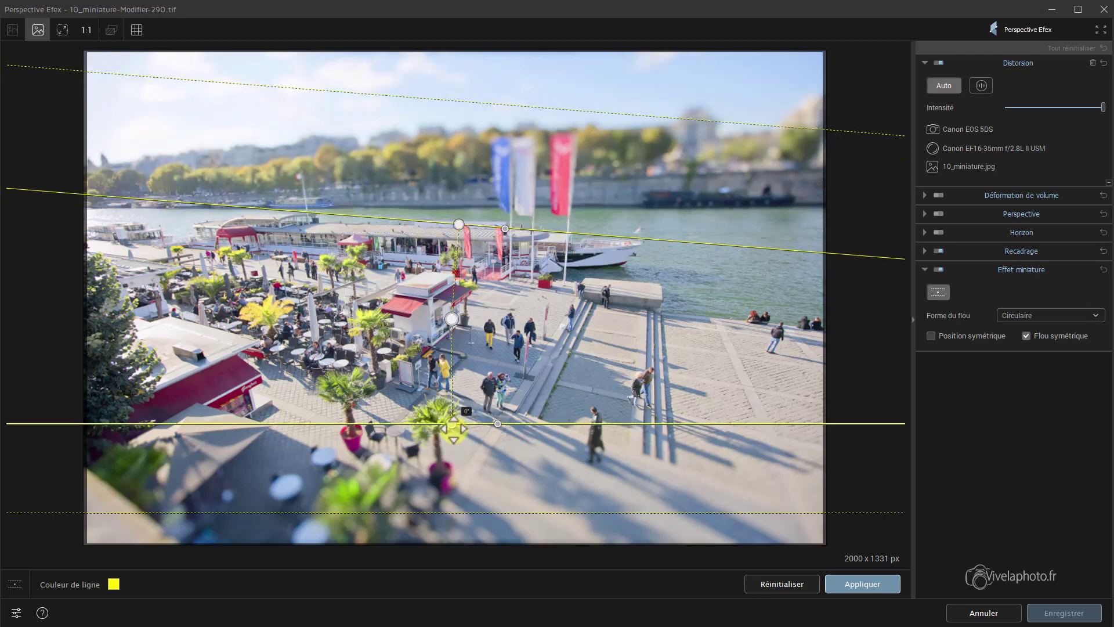
{"action": "left_click_drag", "start_coordinate": [451, 423], "coordinate": [576, 417]}
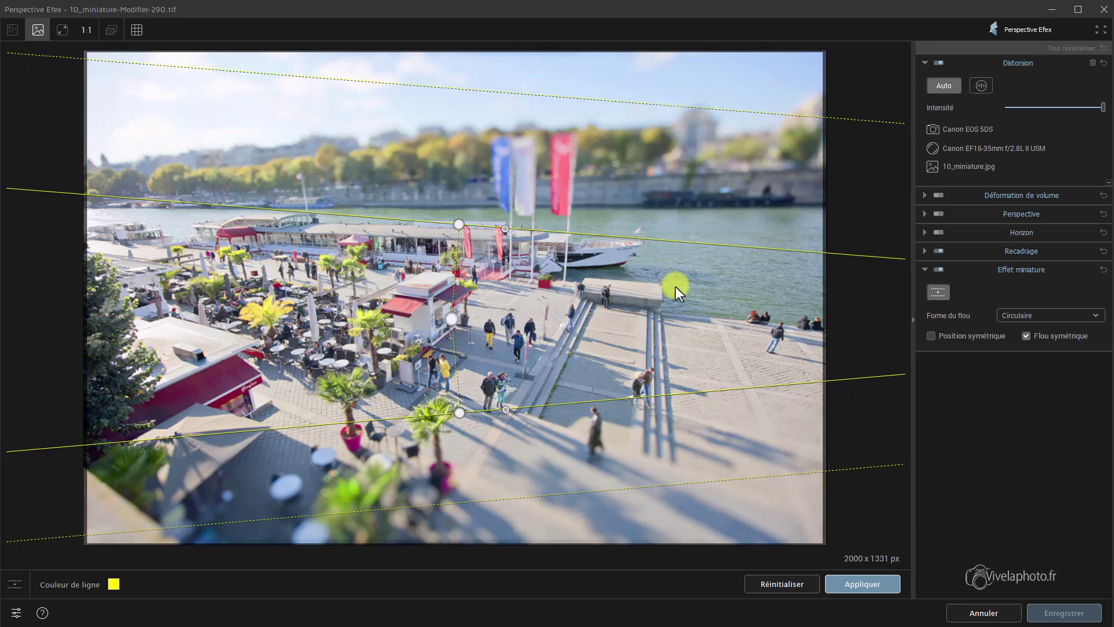
{"action": "left_click_drag", "start_coordinate": [671, 485], "coordinate": [680, 499]}
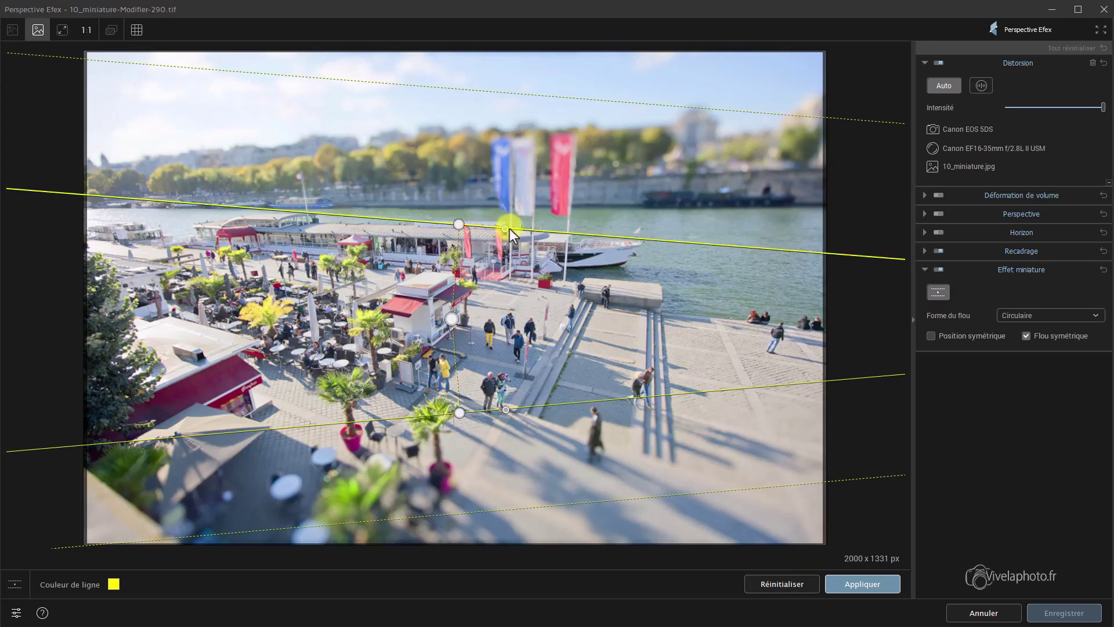
- Increase the miniature effect's blur strength using the upper boundary line's intensity handle
{"action": "mouse_move", "coordinate": [504, 229]}
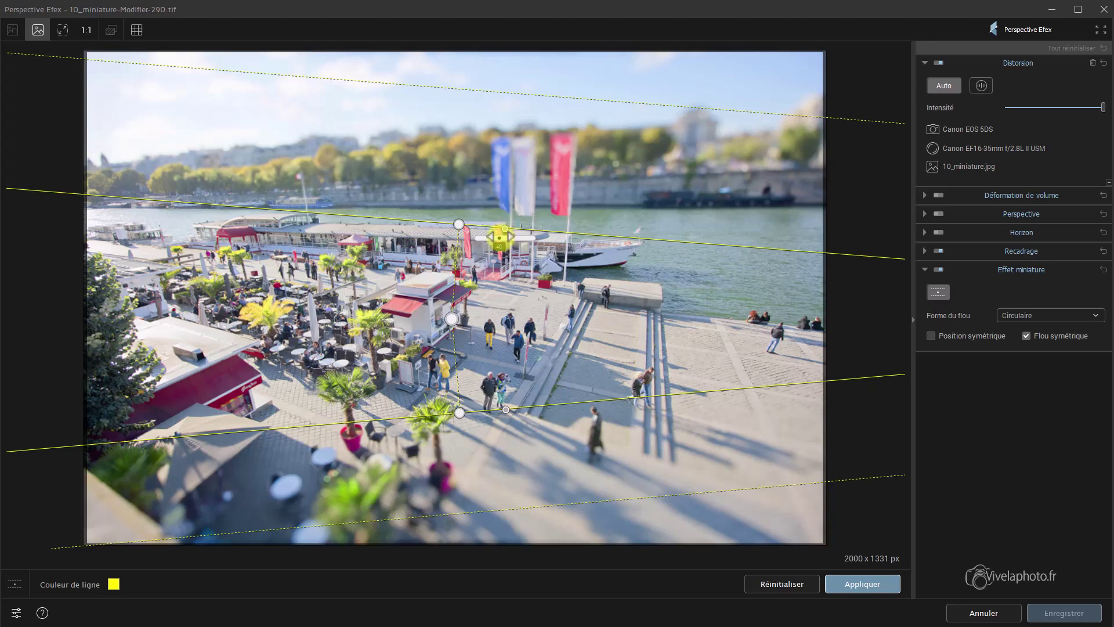
{"action": "left_click_drag", "start_coordinate": [499, 237], "coordinate": [516, 238]}
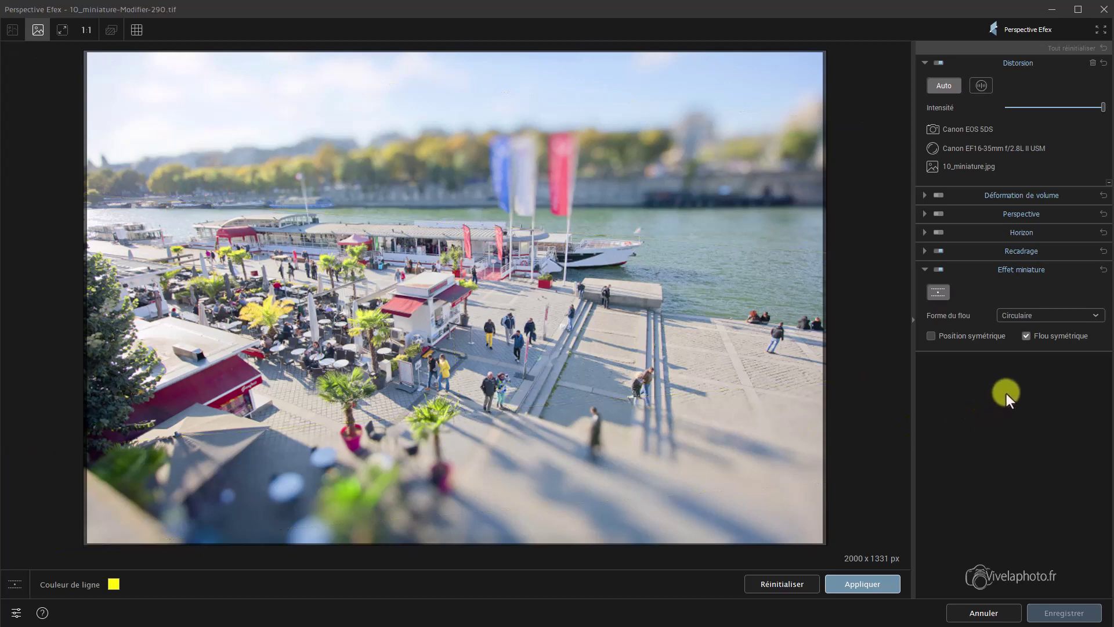
- Disable Flou symétrique and adjust the lower blur's strength independently using the lower boundary line's intensity handle
{"action": "left_click", "coordinate": [1026, 337]}
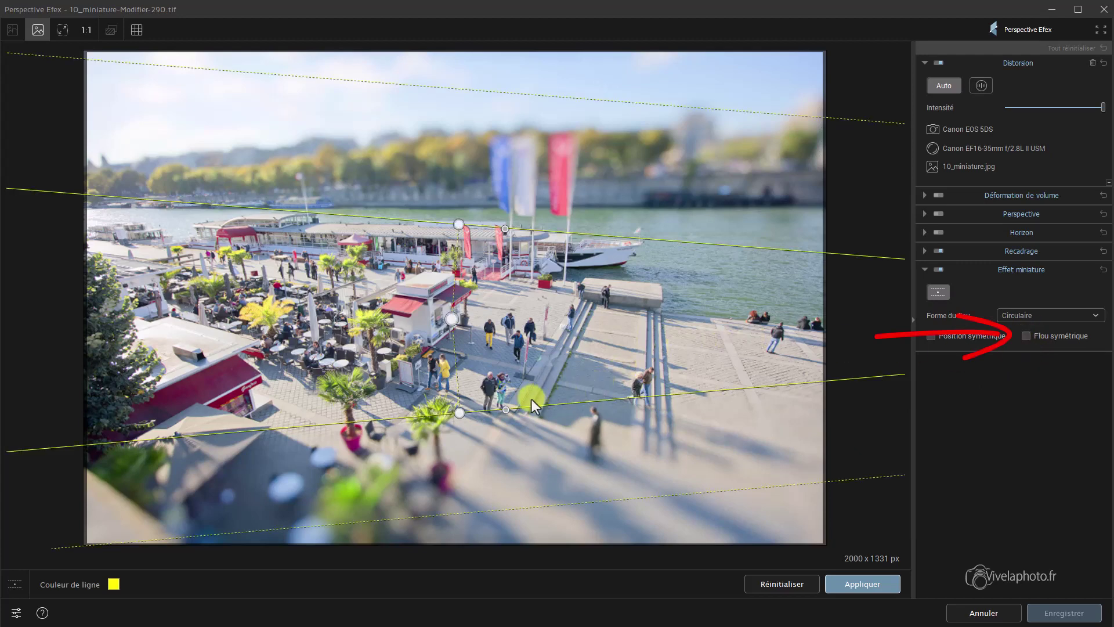
{"action": "left_click_drag", "start_coordinate": [520, 418], "coordinate": [500, 418]}
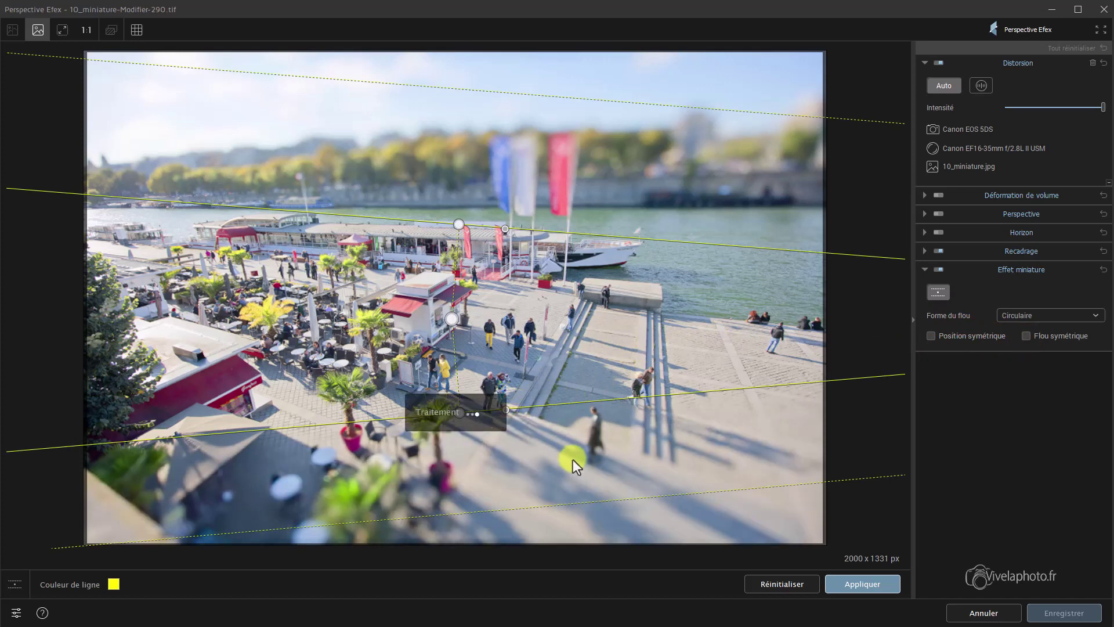
- Widen the miniature effect's lower blur transition and move the sharp band slightly up over the quay
{"action": "left_click_drag", "start_coordinate": [610, 491], "coordinate": [641, 511]}
{"action": "left_click_drag", "start_coordinate": [678, 393], "coordinate": [685, 384]}
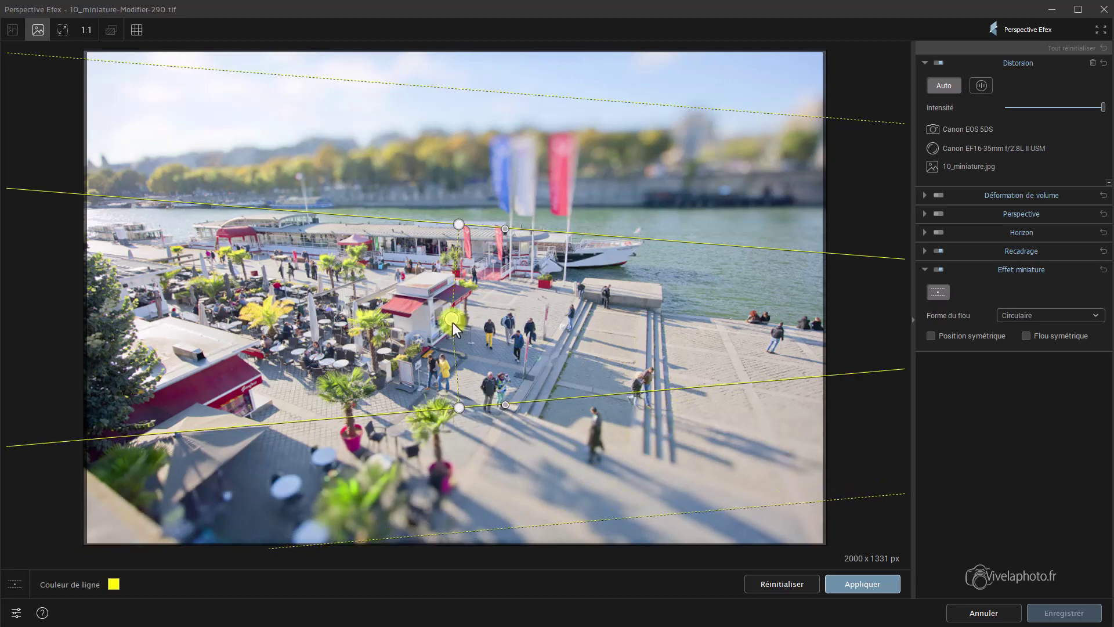
{"action": "left_click_drag", "start_coordinate": [452, 322], "coordinate": [455, 309]}
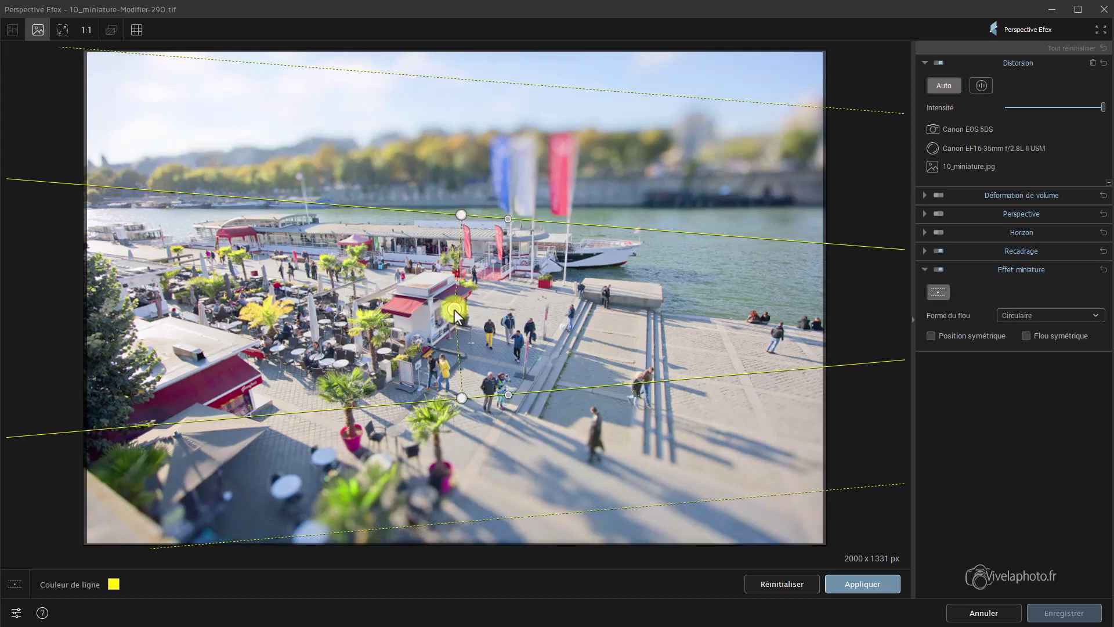
{"action": "left_click_drag", "start_coordinate": [873, 478], "coordinate": [905, 470]}
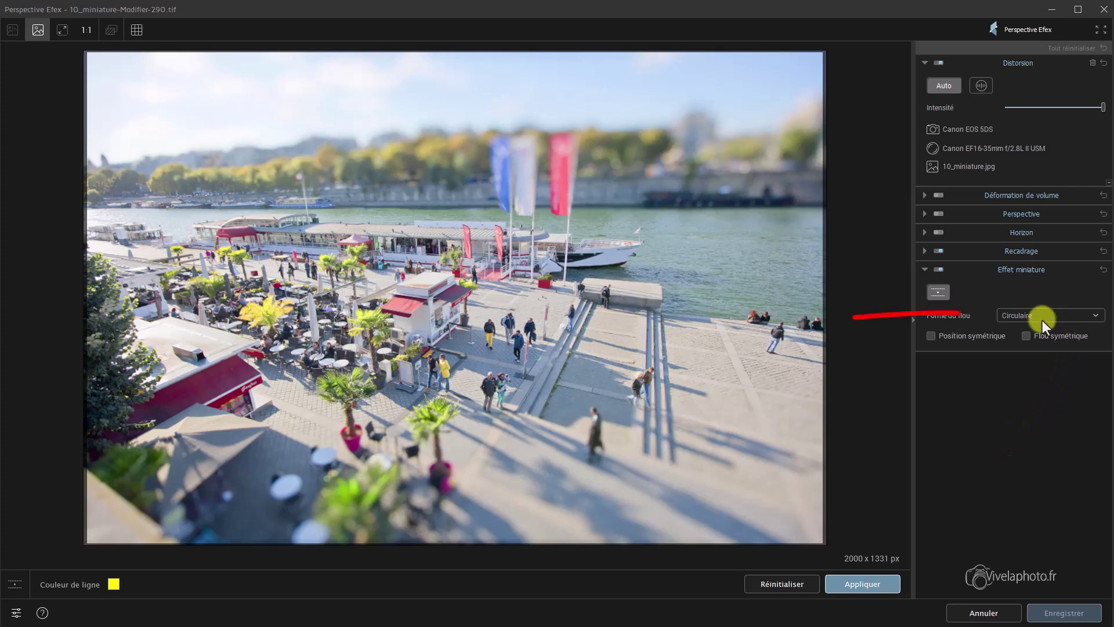
- Try the Circulaire doux and Circulaire fort blur shapes, and set Forme du flou to 8 lames
{"action": "left_click", "coordinate": [1095, 317]}
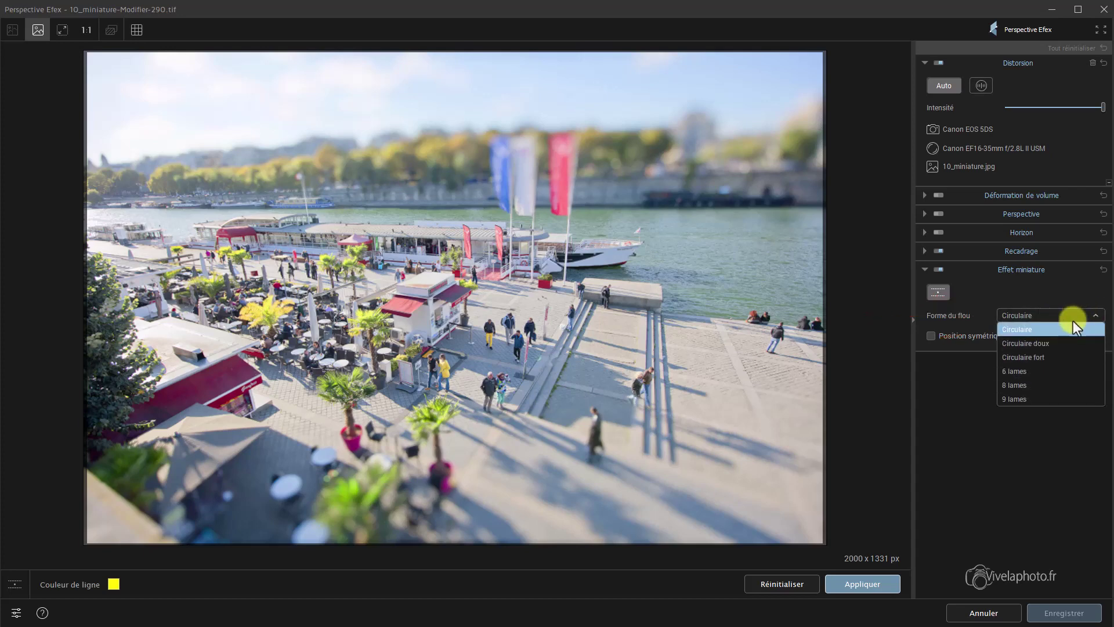
{"action": "left_click", "coordinate": [1047, 343]}
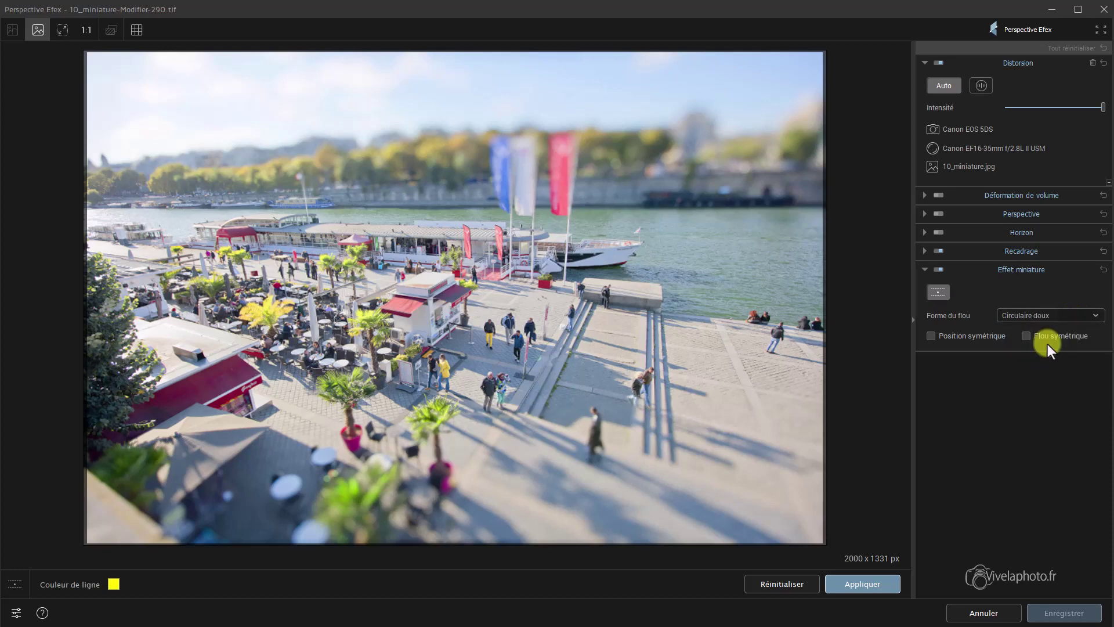
{"action": "left_click", "coordinate": [1095, 316]}
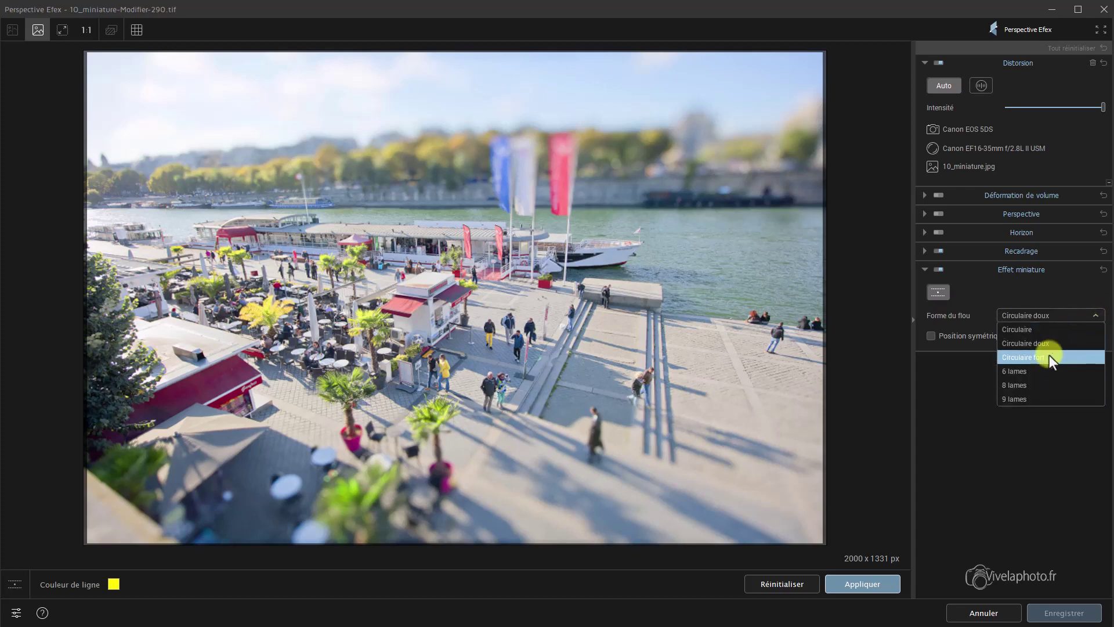
{"action": "left_click", "coordinate": [1049, 355]}
{"action": "left_click", "coordinate": [1089, 323]}
{"action": "left_click", "coordinate": [1026, 384]}
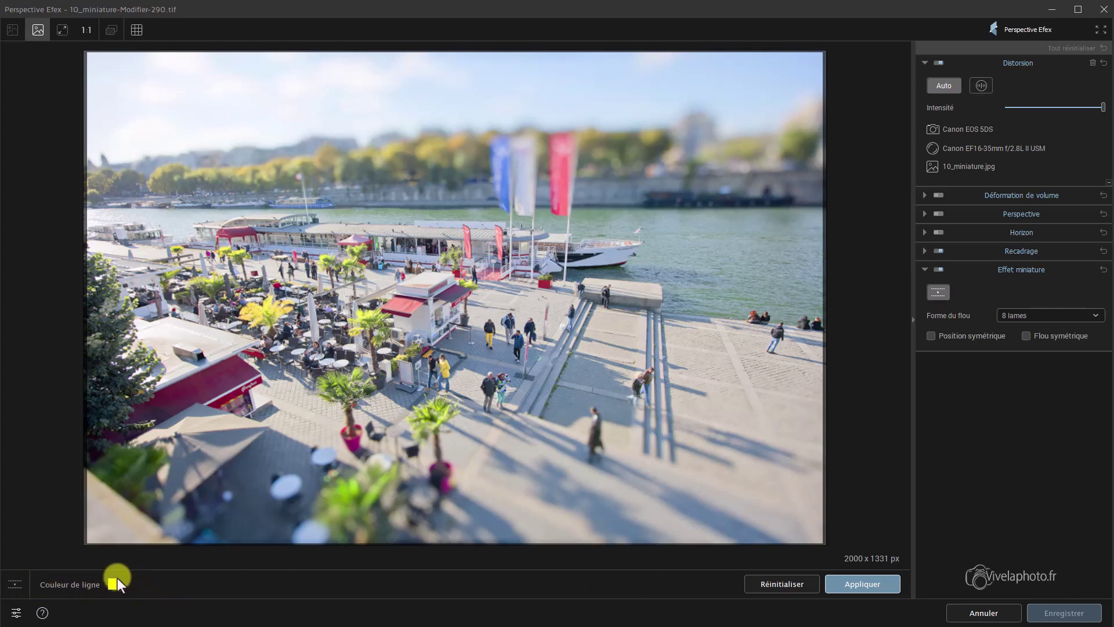
- Apply the miniature effect and save the riverside photo back to Lightroom Classic
{"action": "left_click", "coordinate": [869, 583]}
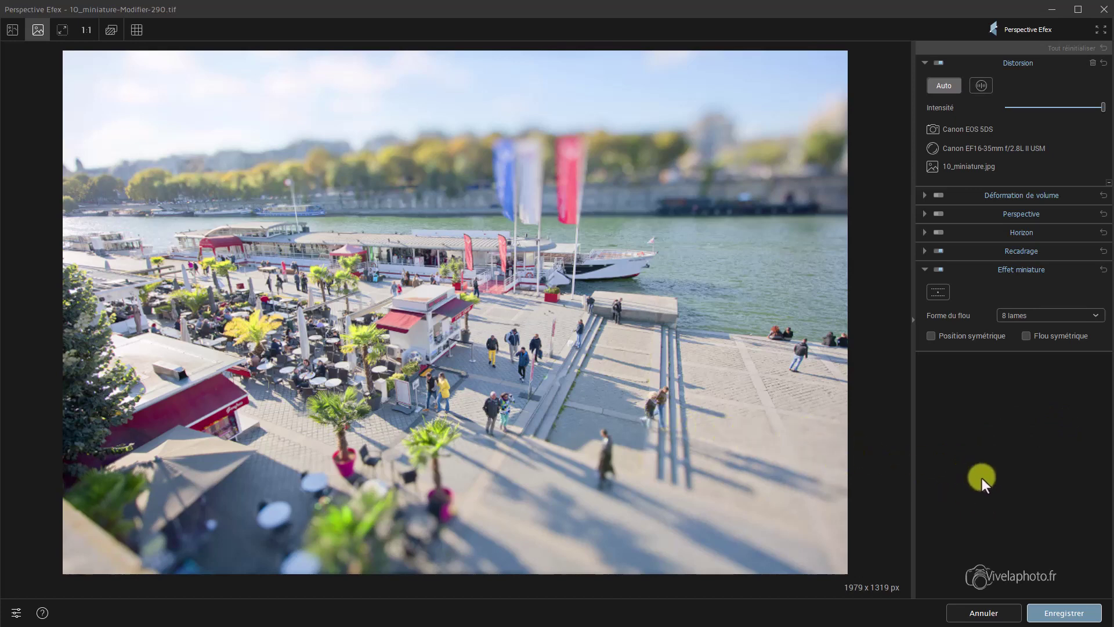
{"action": "left_click", "coordinate": [1059, 615]}
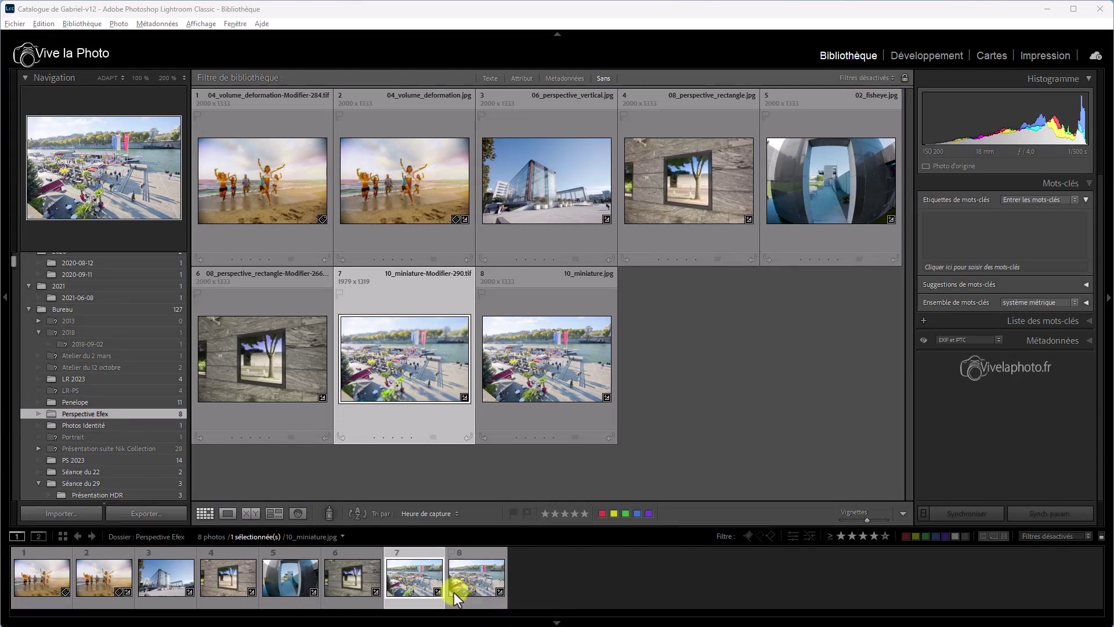
- View 10_miniature-Modifier-290.tif enlarged in the library and compare it with the original 10_miniature.jpg
{"action": "double_click", "coordinate": [415, 576]}
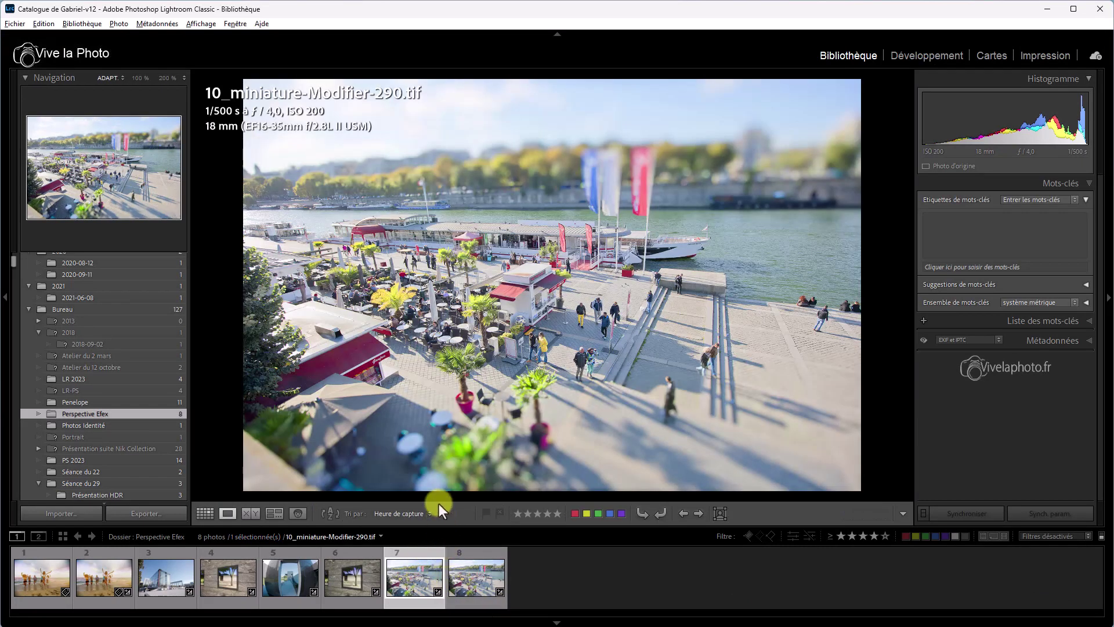
{"action": "left_click", "coordinate": [477, 580]}
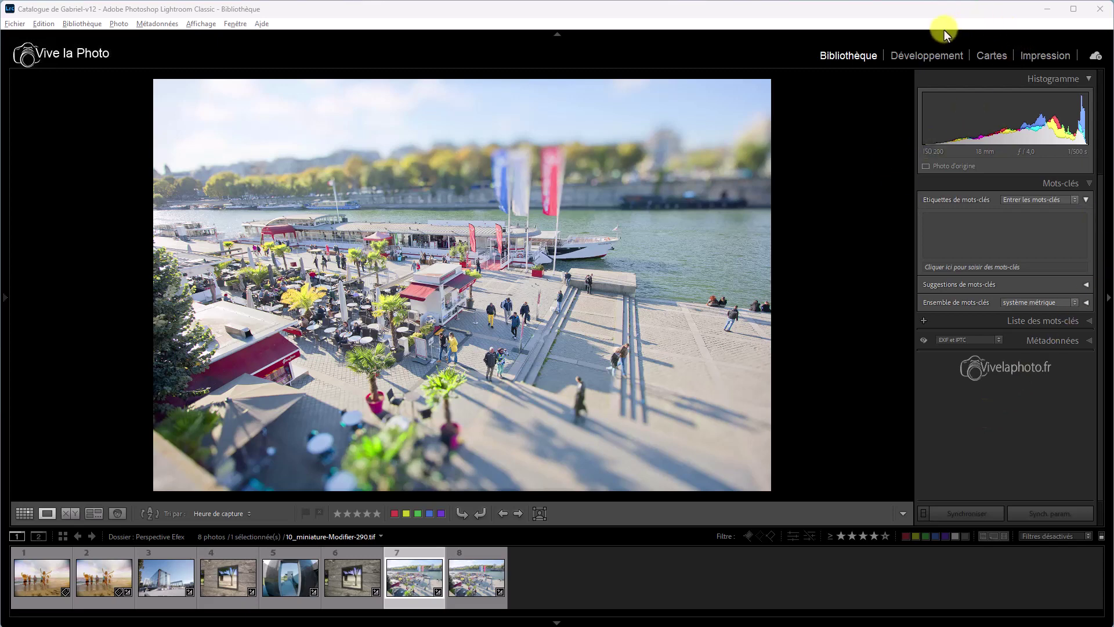
- Open 10_miniature-Modifier-290.tif in Lightroom Classic's Développement module
{"action": "left_click", "coordinate": [923, 56]}
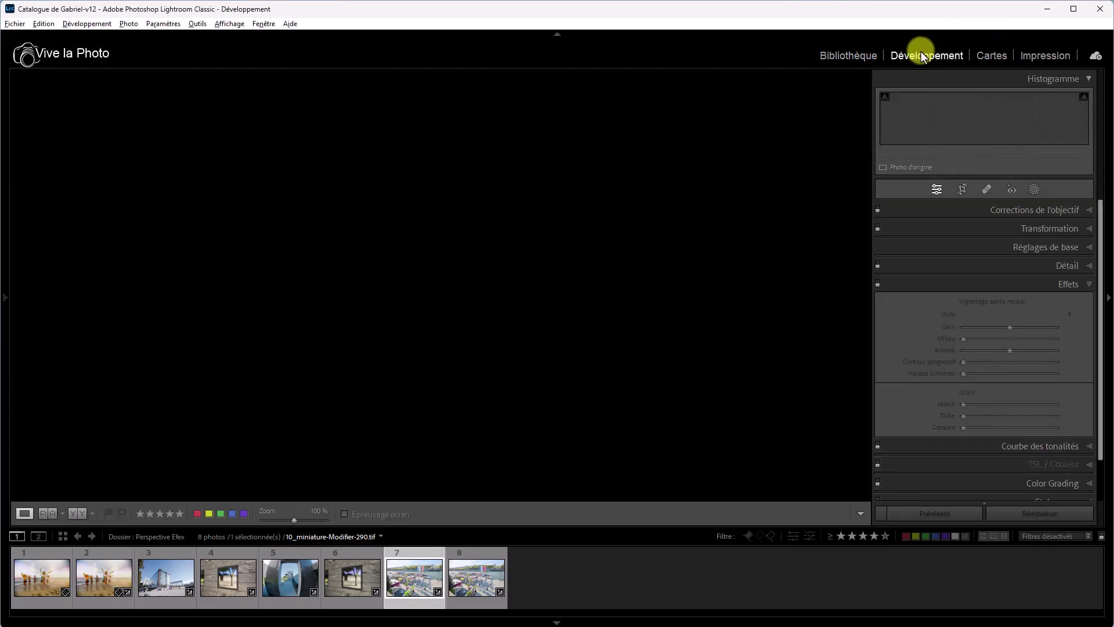